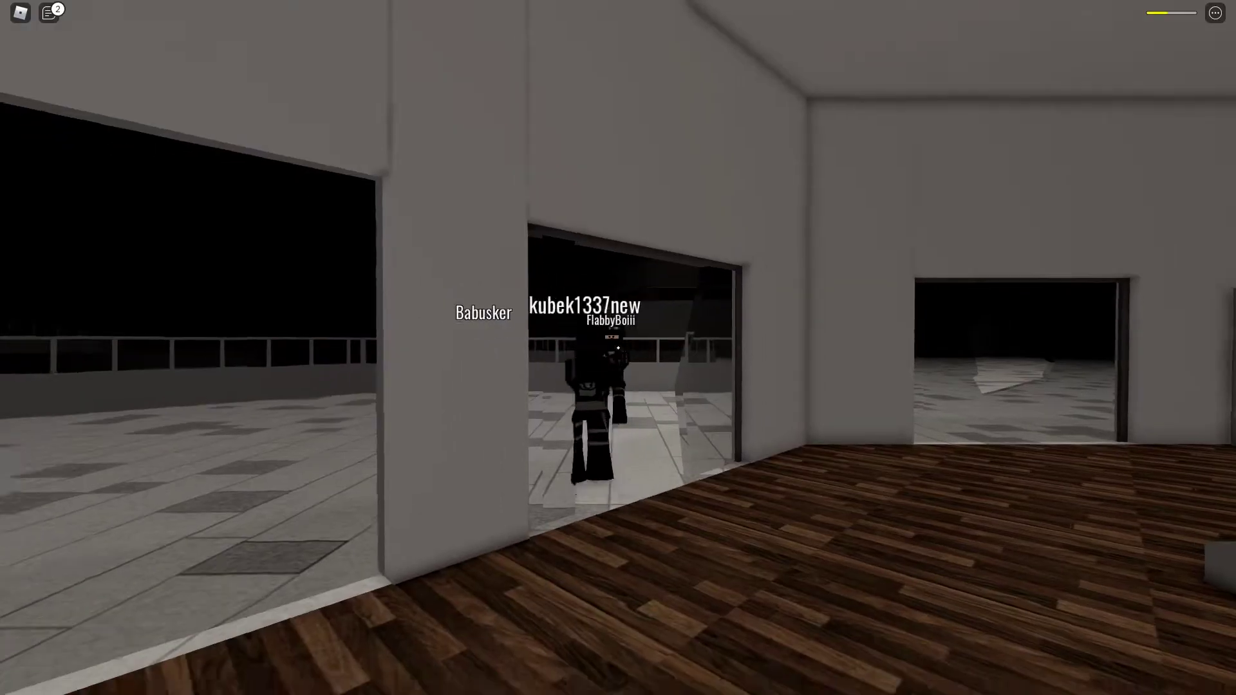
{"action": "key", "text": "s"}
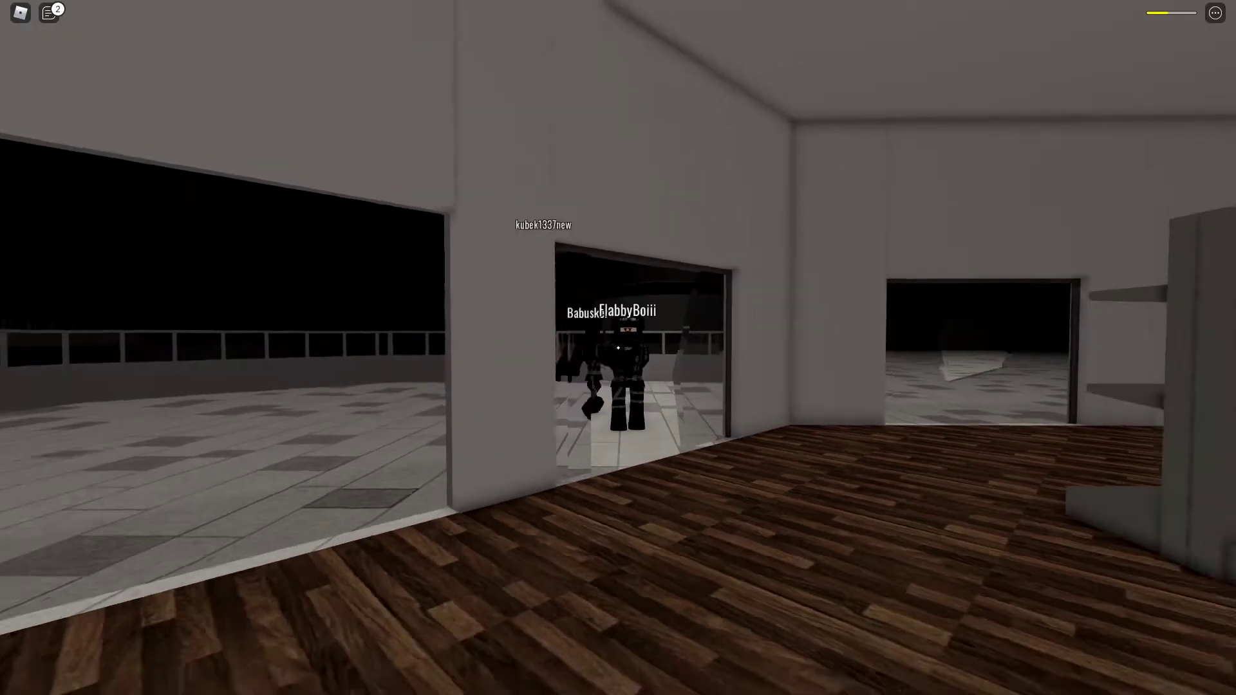
{"action": "key", "text": "c"}
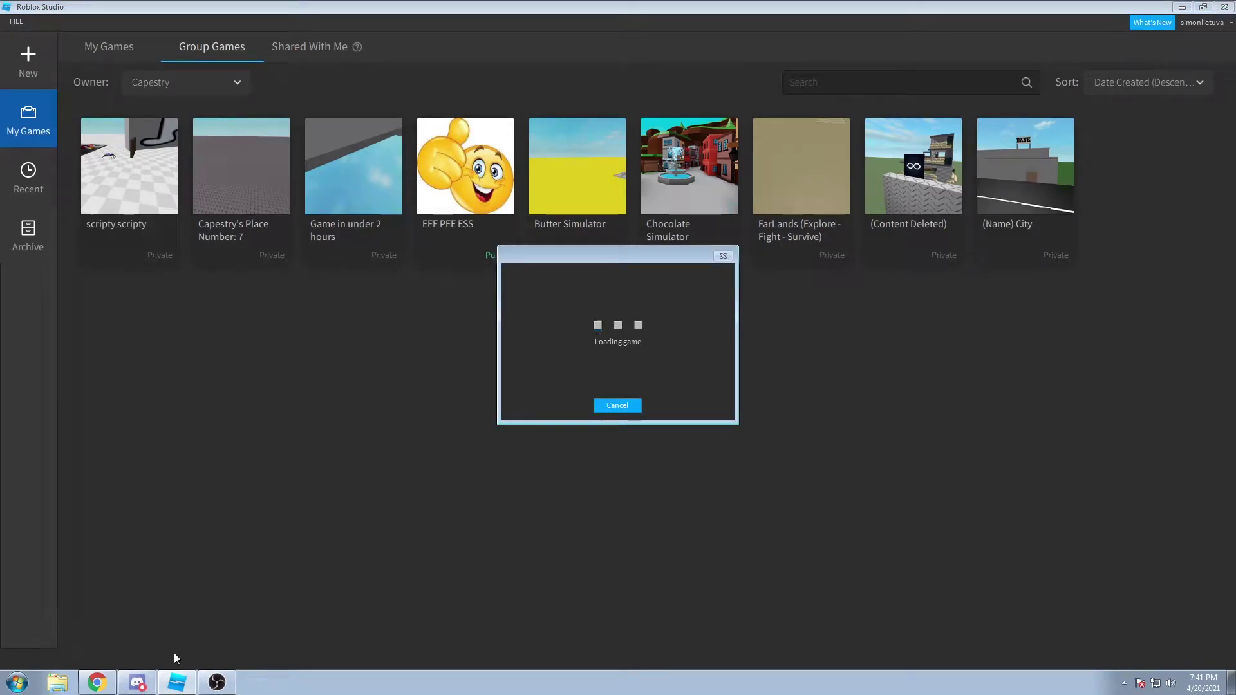
{"action": "left_click", "coordinate": [148, 681]}
{"action": "scroll", "coordinate": [173, 420], "scroll_direction": "up", "scroll_amount": 1}
{"action": "scroll", "coordinate": [173, 420], "scroll_direction": "down", "scroll_amount": 1}
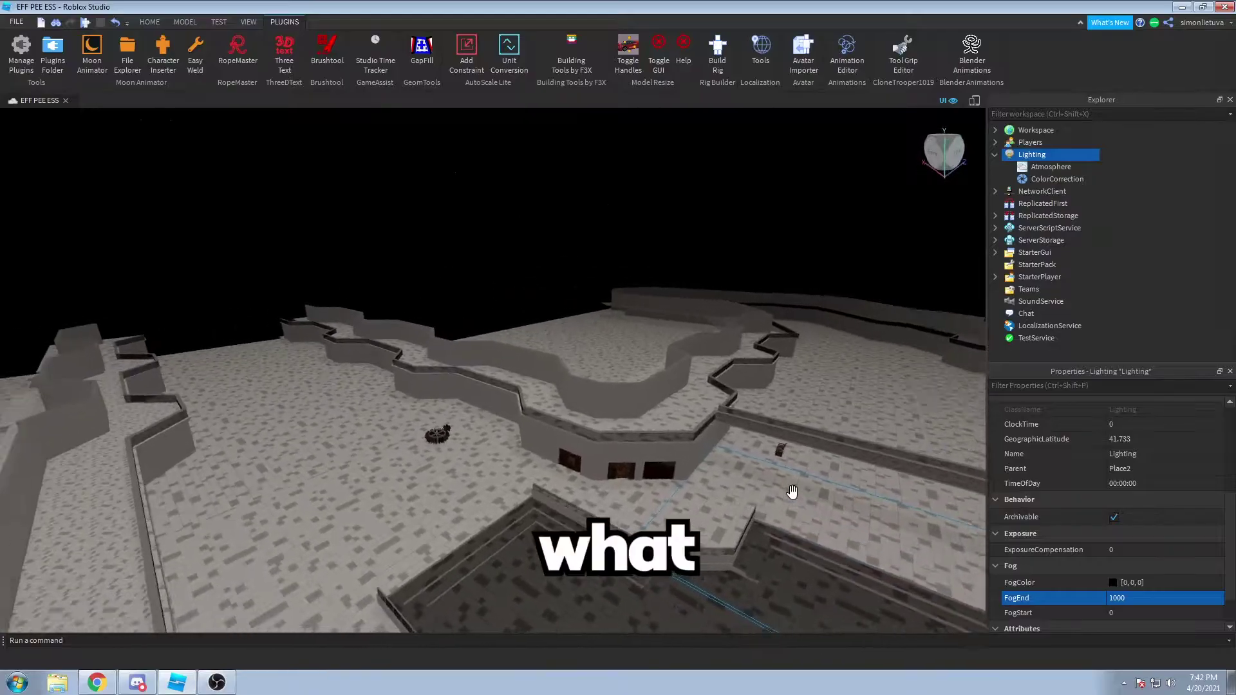
Step: Look through the Lighting object's appearance, data, exposure and fog properties
{"action": "right_click_drag", "start_coordinate": [792, 492], "coordinate": [792, 493]}
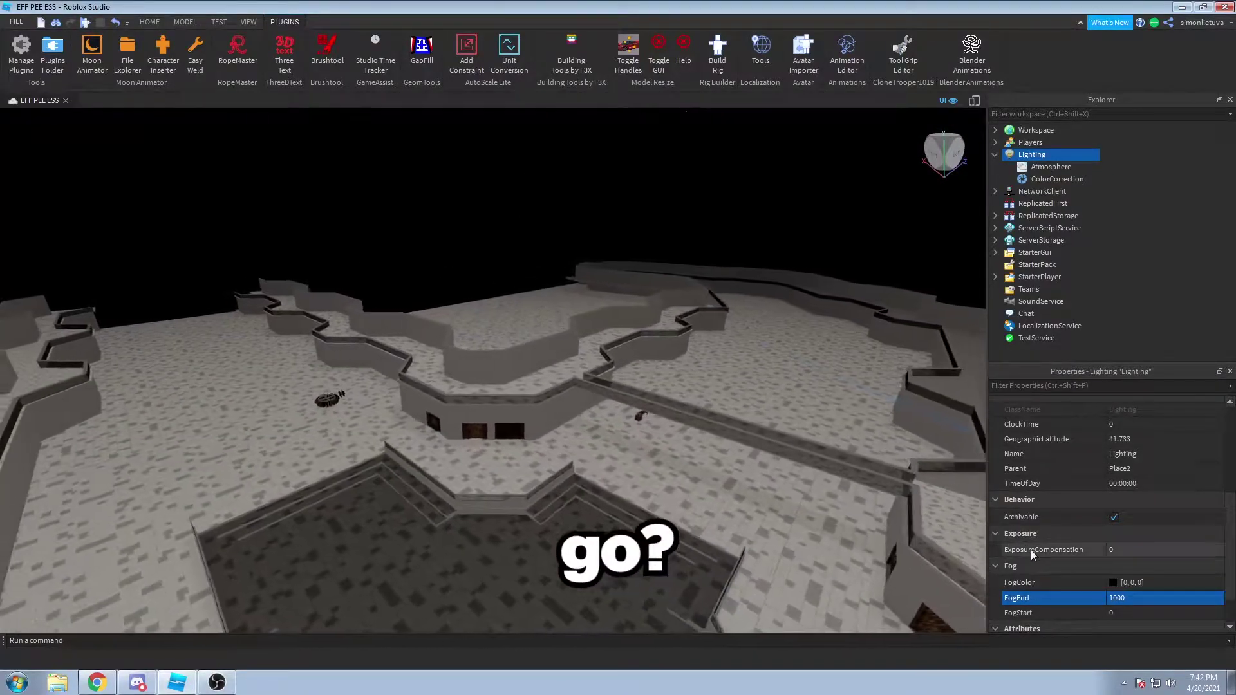
{"action": "scroll", "coordinate": [1080, 536], "scroll_direction": "up", "scroll_amount": 1}
{"action": "scroll", "coordinate": [1075, 533], "scroll_direction": "up", "scroll_amount": 3}
{"action": "scroll", "coordinate": [1075, 532], "scroll_direction": "down", "scroll_amount": 2}
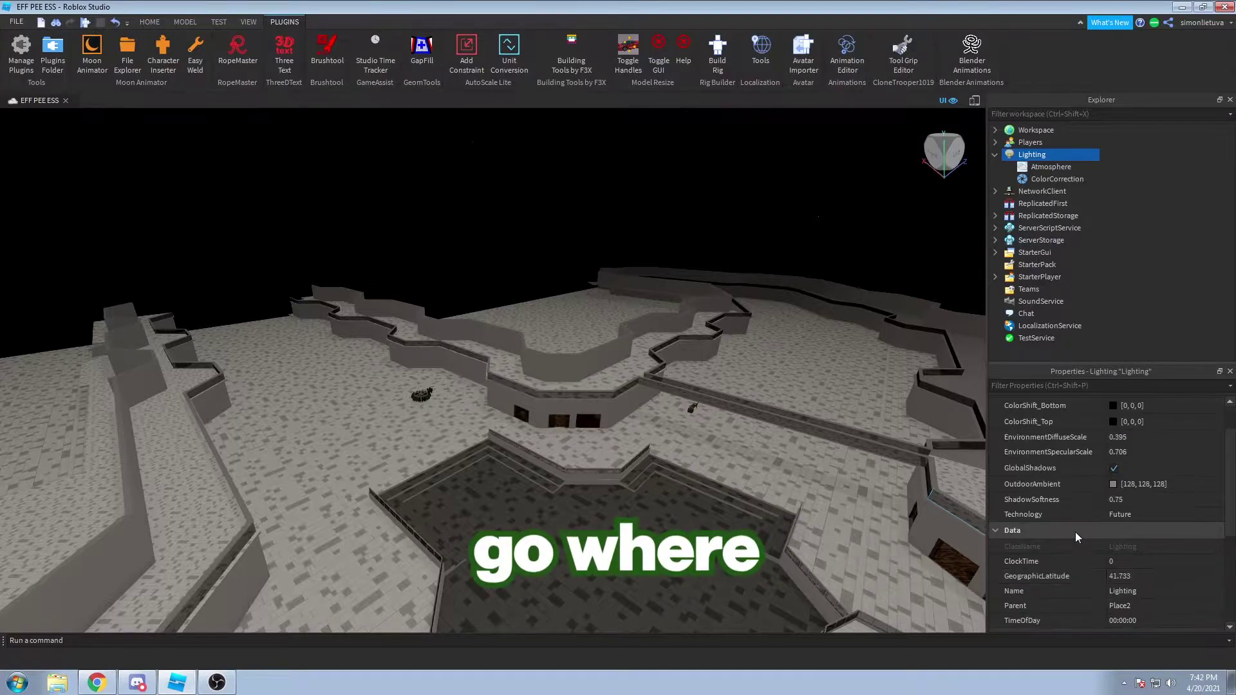
{"action": "scroll", "coordinate": [1075, 531], "scroll_direction": "up", "scroll_amount": 1}
{"action": "left_click", "coordinate": [1111, 402]}
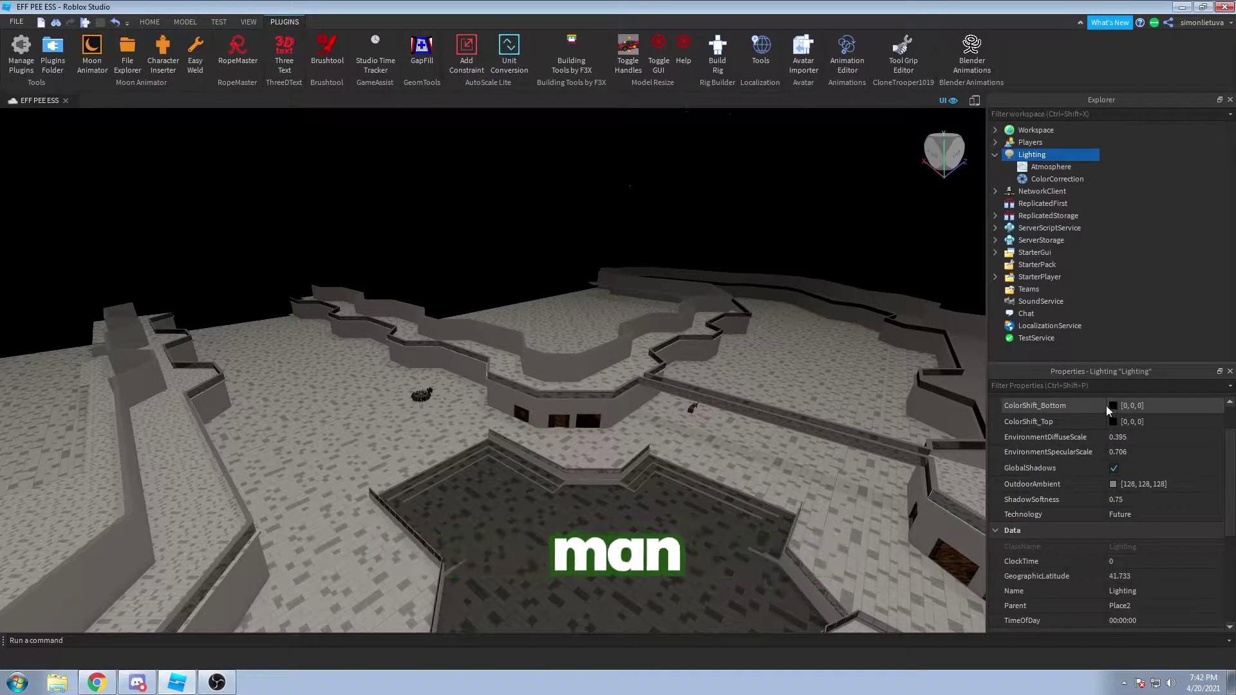
{"action": "left_click", "coordinate": [1110, 404]}
Step: Inspect the night-time map around the sunken plaza, railings and surrounding buildings at ground level
{"action": "left_click", "coordinate": [713, 451]}
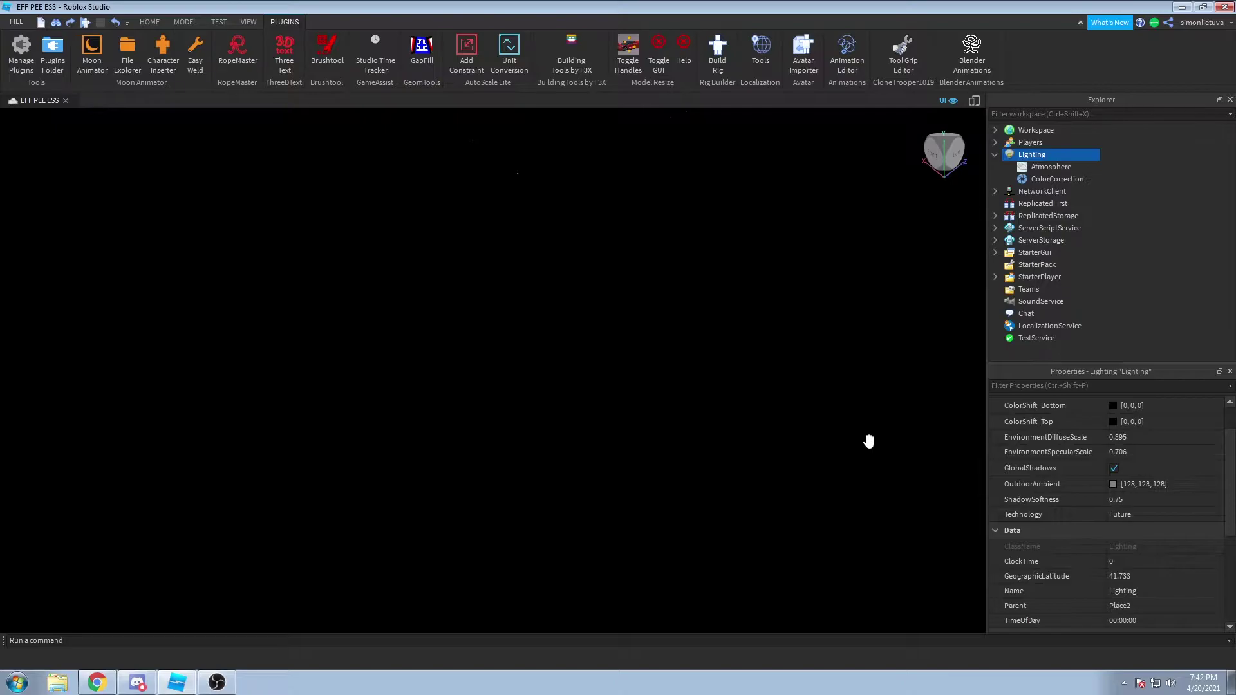
{"action": "key", "text": "w"}
{"action": "right_click_drag", "start_coordinate": [867, 441], "coordinate": [750, 331]}
{"action": "key", "text": "w"}
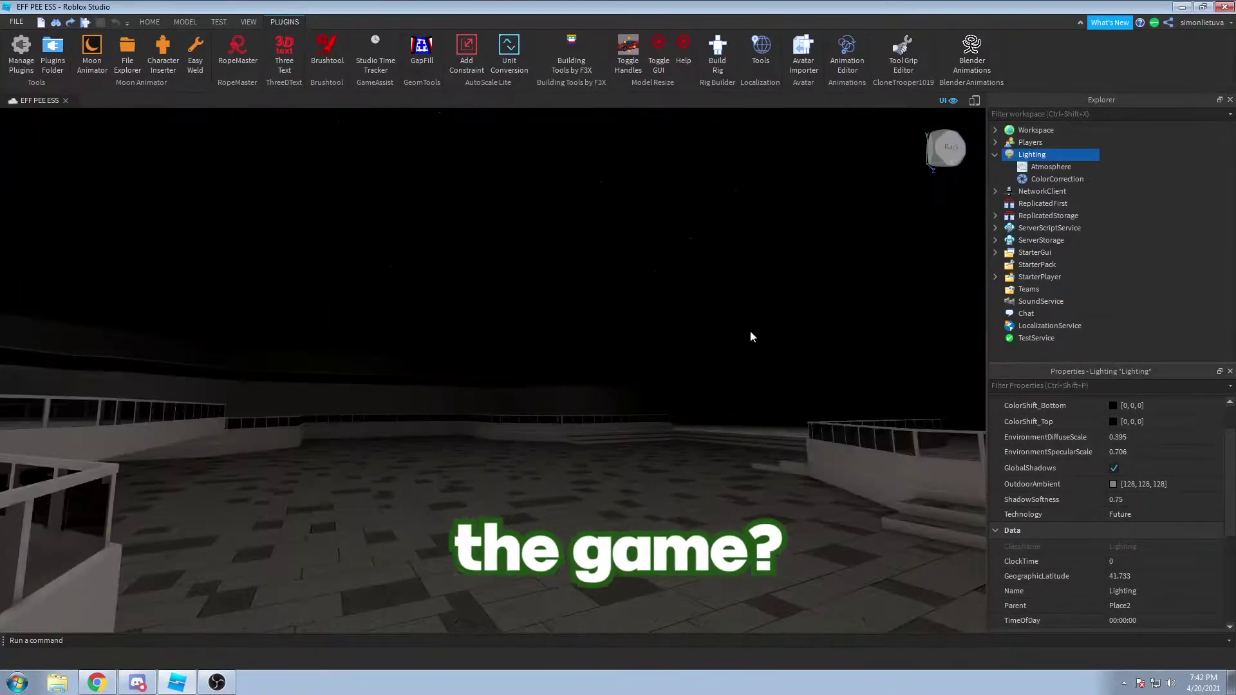
{"action": "scroll", "coordinate": [760, 333], "scroll_direction": "up", "scroll_amount": 5}
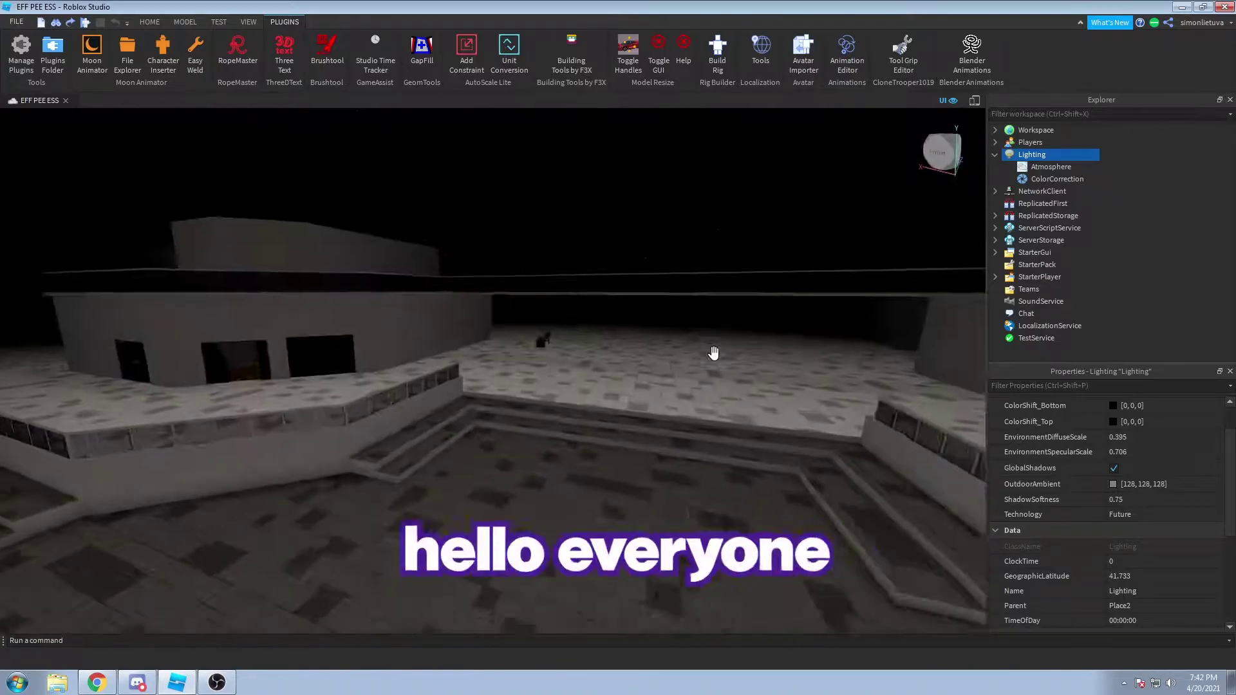
{"action": "right_click_drag", "start_coordinate": [713, 353], "coordinate": [697, 356]}
{"action": "right_click_drag", "start_coordinate": [457, 266], "coordinate": [458, 307]}
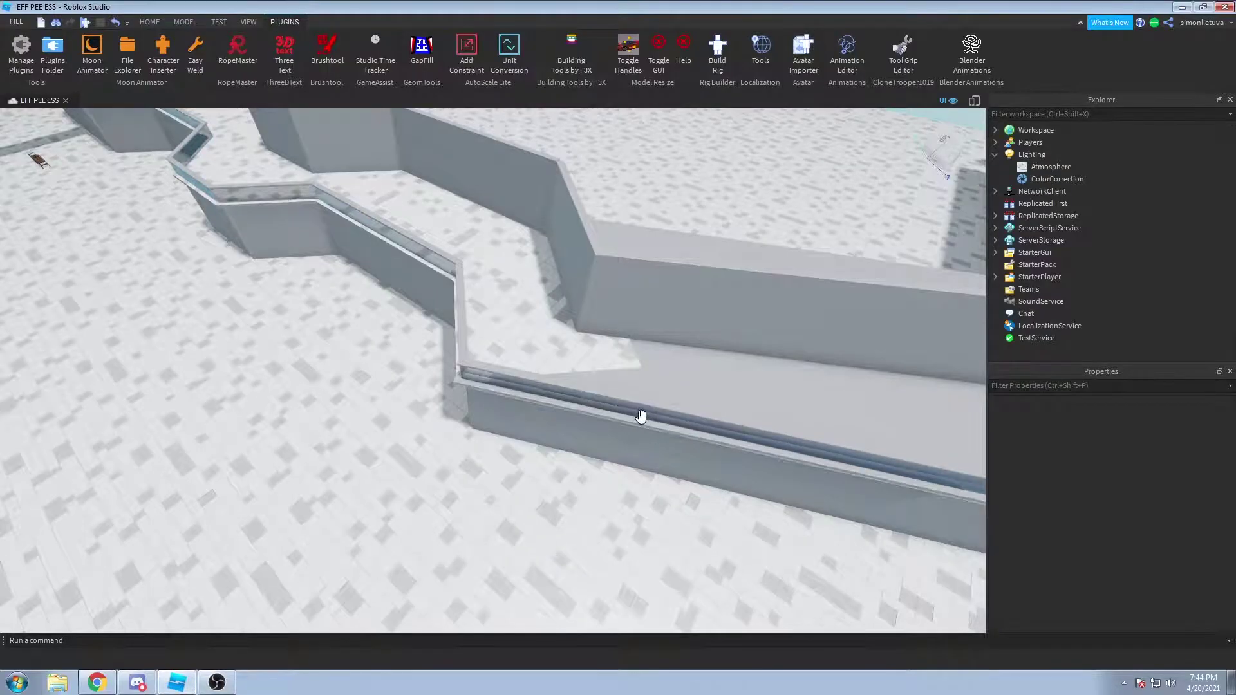
Step: Look over the daylight map from above and review the Lighting appearance and fog properties
{"action": "right_click_drag", "start_coordinate": [640, 414], "coordinate": [637, 404]}
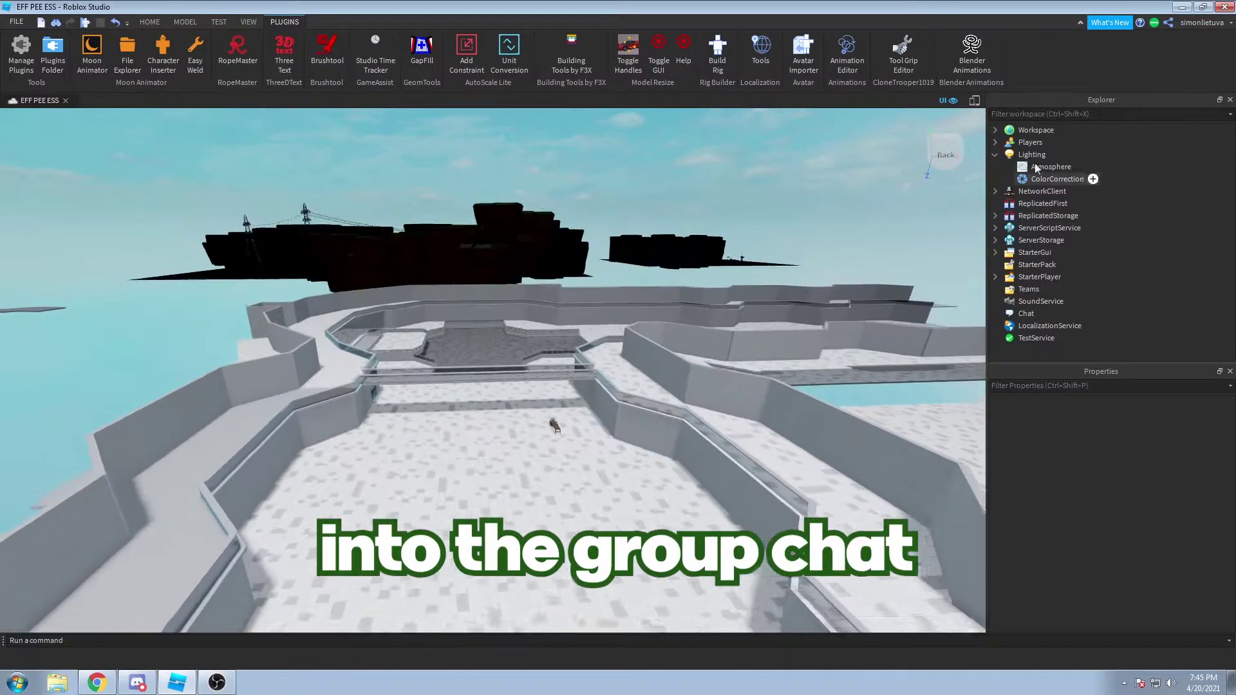
{"action": "scroll", "coordinate": [494, 359], "scroll_direction": "up", "scroll_amount": 5}
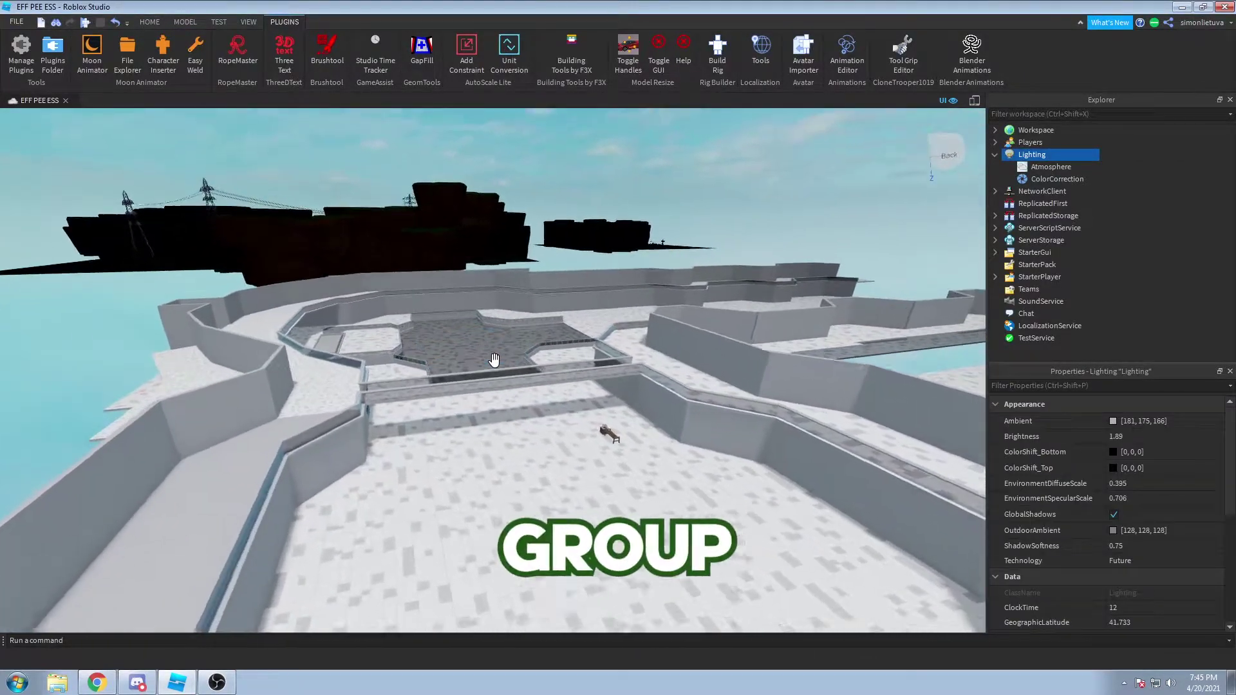
{"action": "scroll", "coordinate": [525, 365], "scroll_direction": "down", "scroll_amount": 3}
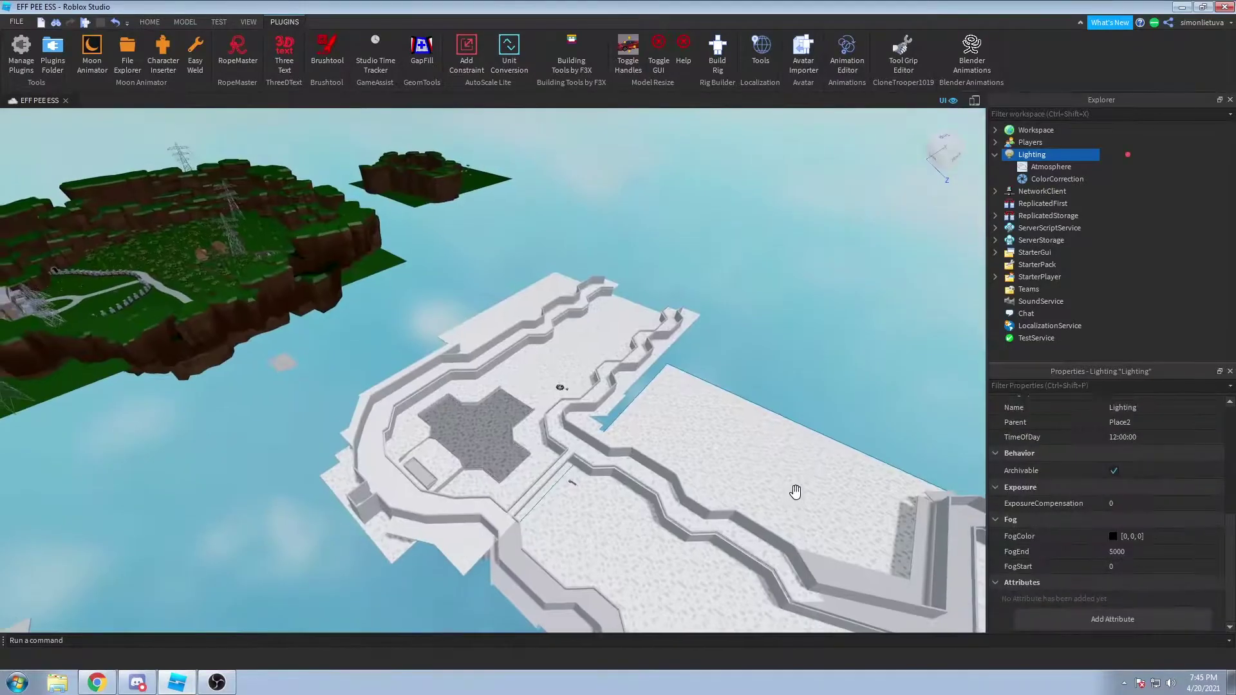
{"action": "right_click_drag", "start_coordinate": [600, 311], "coordinate": [596, 312]}
{"action": "key", "text": "w"}
{"action": "key", "text": "w"}
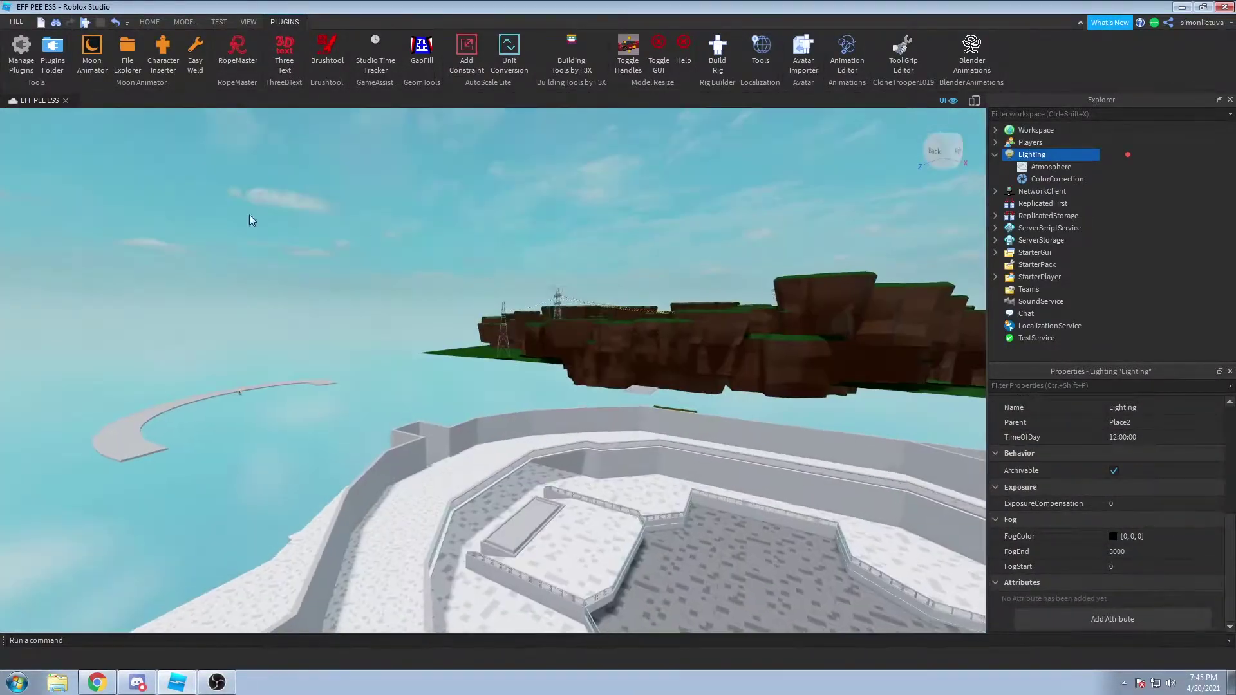
{"action": "left_click", "coordinate": [65, 103]}
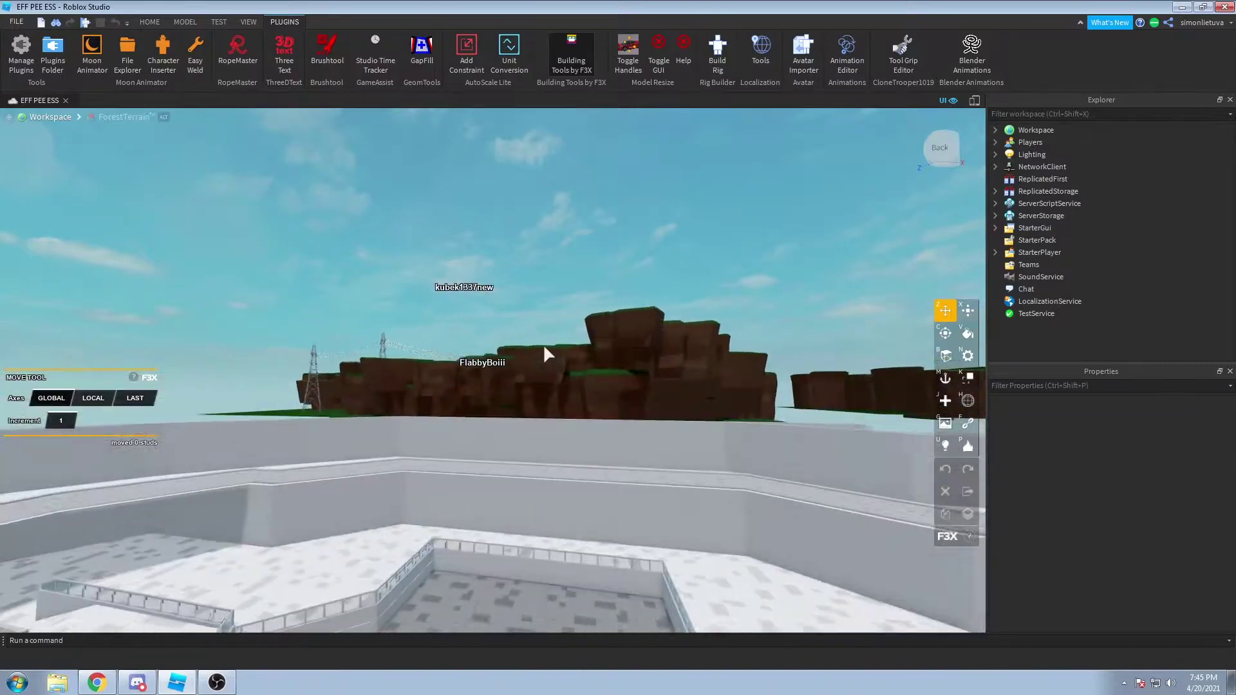
Step: Survey the forest terrain and the walled city map from the outside, ending at the plaza floor
{"action": "key", "text": "w"}
{"action": "key", "text": "e"}
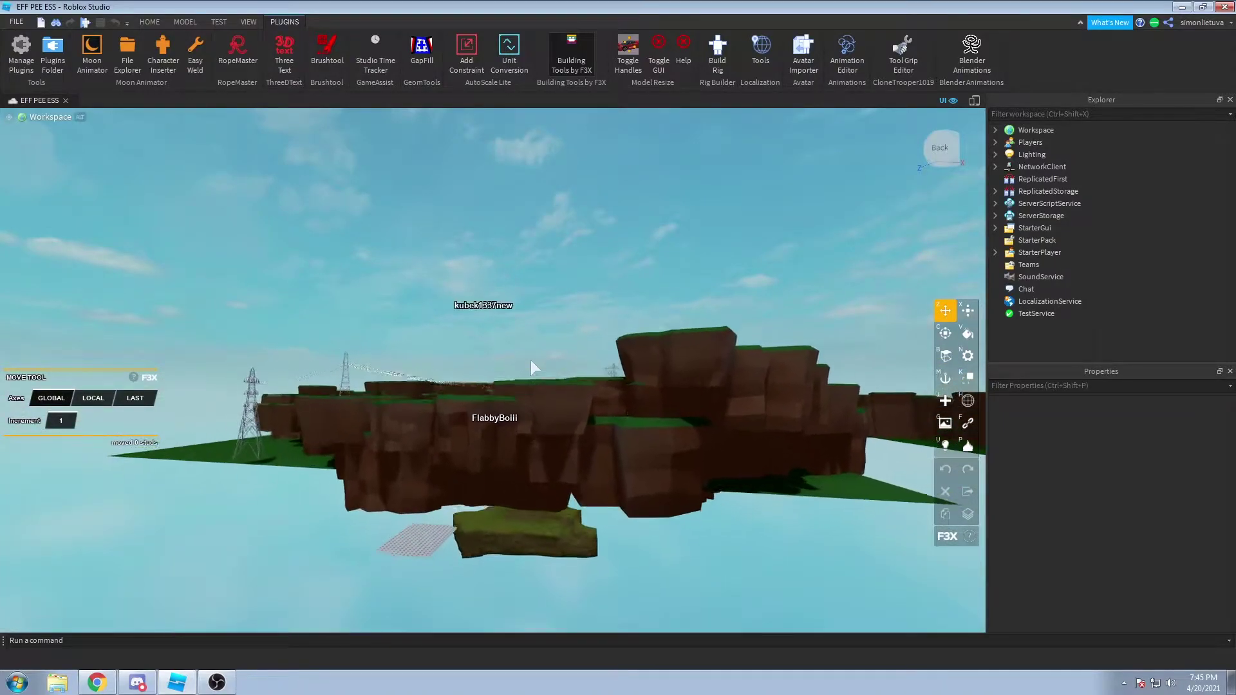
{"action": "key", "text": "w"}
{"action": "key", "text": "e"}
{"action": "right_click_drag", "start_coordinate": [530, 360], "coordinate": [530, 359]}
{"action": "key", "text": "w"}
{"action": "key", "text": "e"}
{"action": "key", "text": "s"}
{"action": "key", "text": "w"}
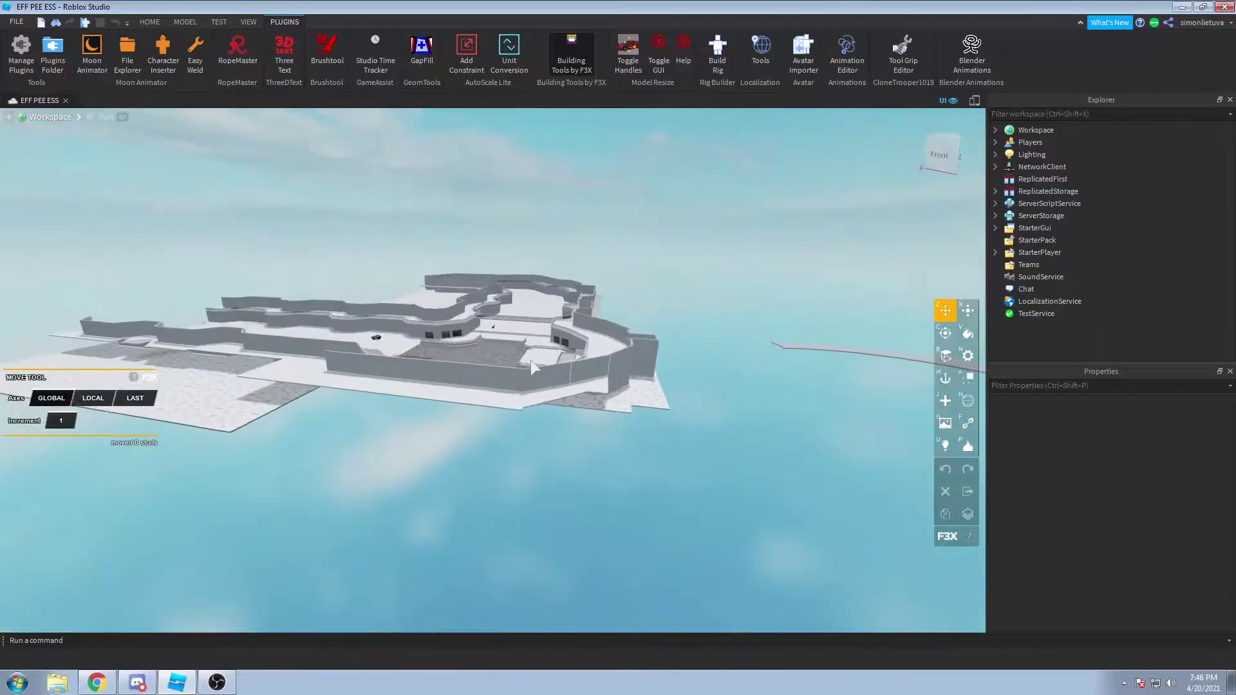
{"action": "key", "text": "w"}
{"action": "key", "text": "e"}
{"action": "key", "text": "w"}
{"action": "key", "text": "q"}
{"action": "right_click_drag", "start_coordinate": [531, 361], "coordinate": [527, 354]}
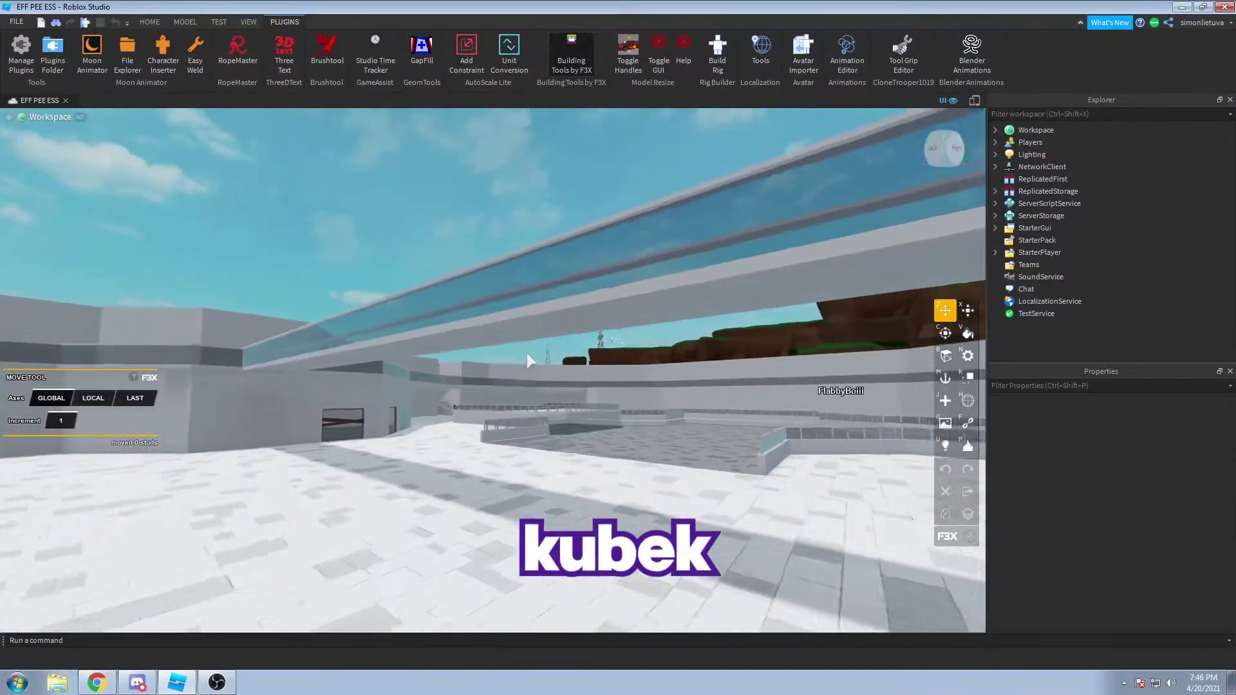
Step: Examine the plaza around the bench, trash bin and glass-railed footbridge from several angles
{"action": "key", "text": "w"}
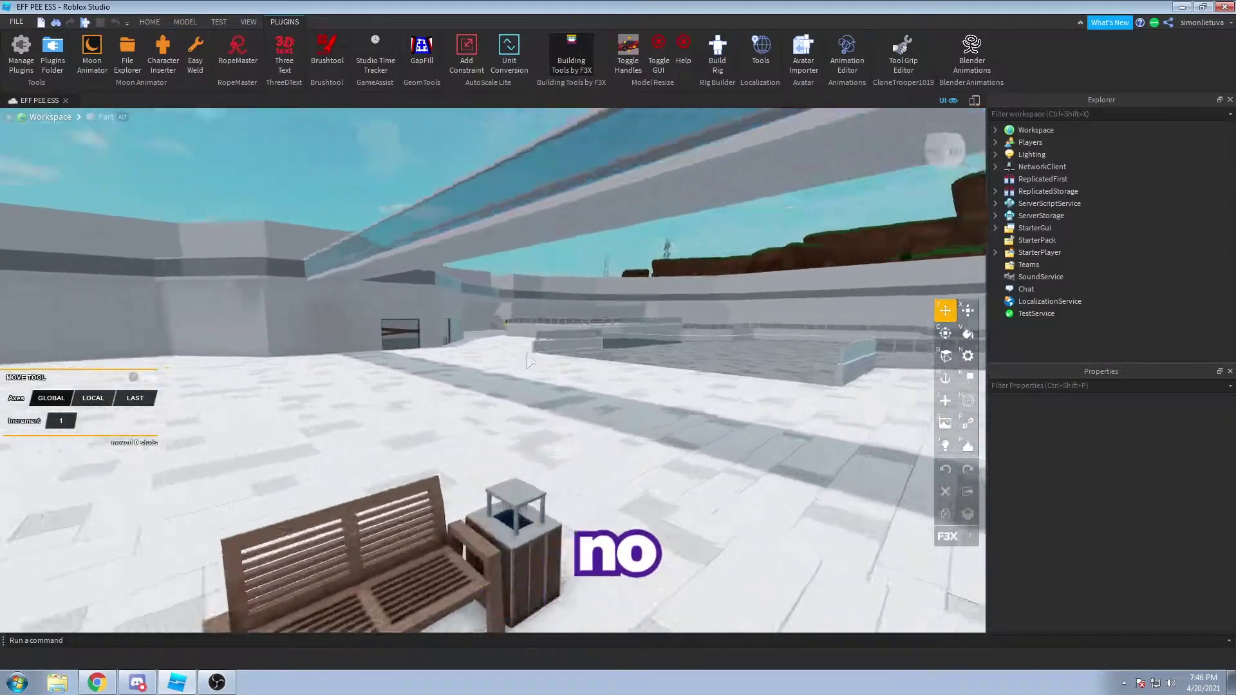
{"action": "key", "text": "d"}
{"action": "right_click_drag", "start_coordinate": [527, 354], "coordinate": [527, 353]}
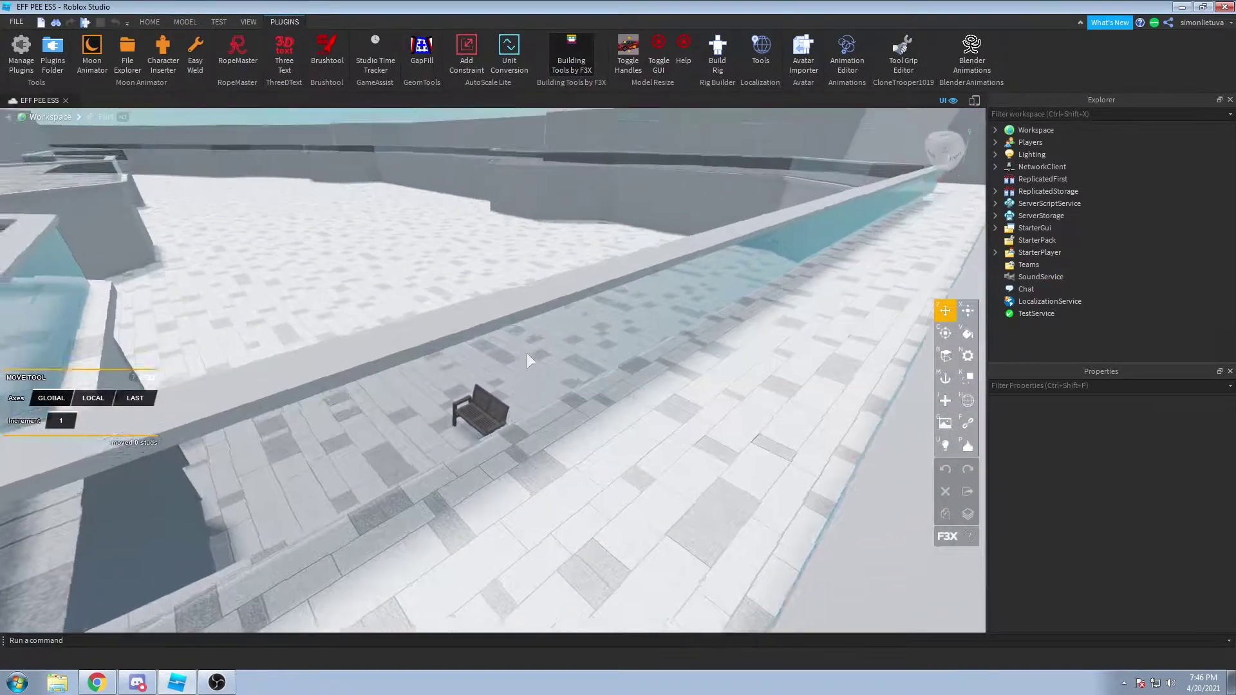
{"action": "key", "text": "w"}
{"action": "right_click_drag", "start_coordinate": [527, 352], "coordinate": [643, 348]}
{"action": "key", "text": "a"}
{"action": "key", "text": "w"}
{"action": "key", "text": "s"}
{"action": "key", "text": "w"}
{"action": "key", "text": "s"}
{"action": "key", "text": "s"}
{"action": "key", "text": "w"}
{"action": "key", "text": "s"}
{"action": "key", "text": "w"}
{"action": "key", "text": "d"}
{"action": "scroll", "coordinate": [629, 352], "scroll_direction": "down", "scroll_amount": 3}
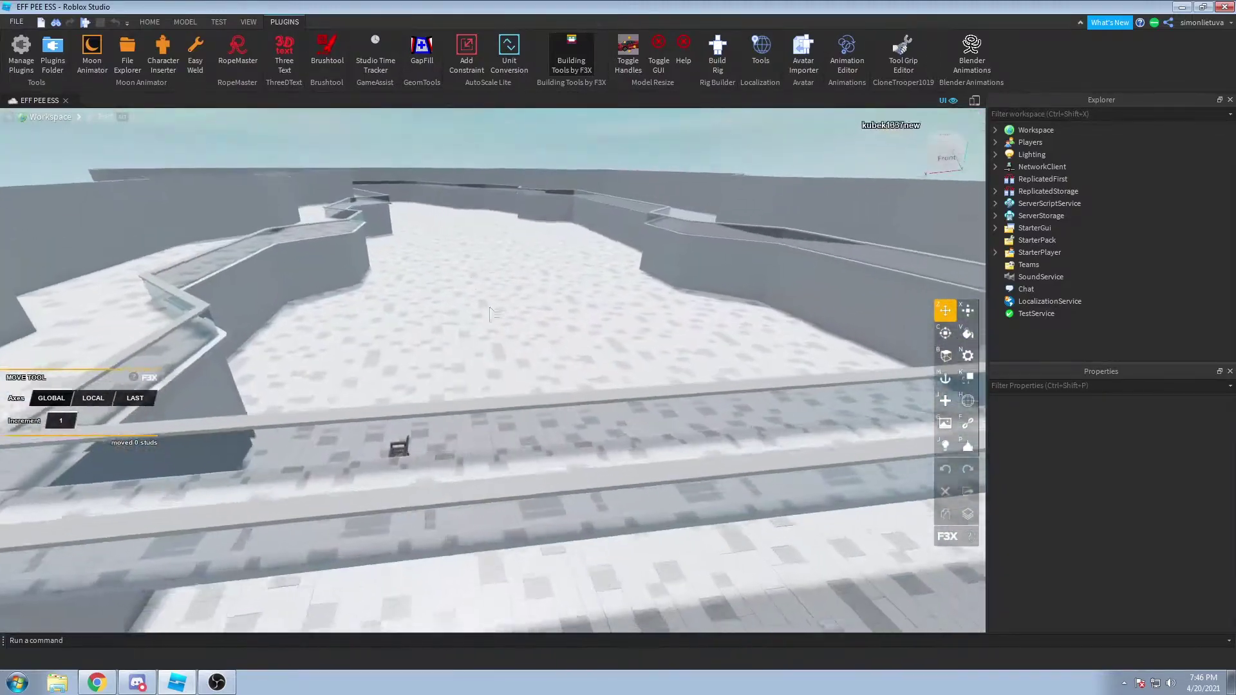
Step: Create a new grey part on the open plaza floor near the bench as the first border segment
{"action": "key", "text": "w"}
{"action": "right_click_drag", "start_coordinate": [464, 394], "coordinate": [463, 394]}
{"action": "key", "text": "w"}
{"action": "key", "text": "s"}
{"action": "key", "text": "a"}
{"action": "key", "text": "d"}
{"action": "key", "text": "d"}
{"action": "right_click_drag", "start_coordinate": [533, 435], "coordinate": [530, 435]}
{"action": "key", "text": "w"}
{"action": "key", "text": "s"}
{"action": "key", "text": "a"}
{"action": "right_click_drag", "start_coordinate": [533, 242], "coordinate": [532, 242]}
{"action": "key", "text": "j"}
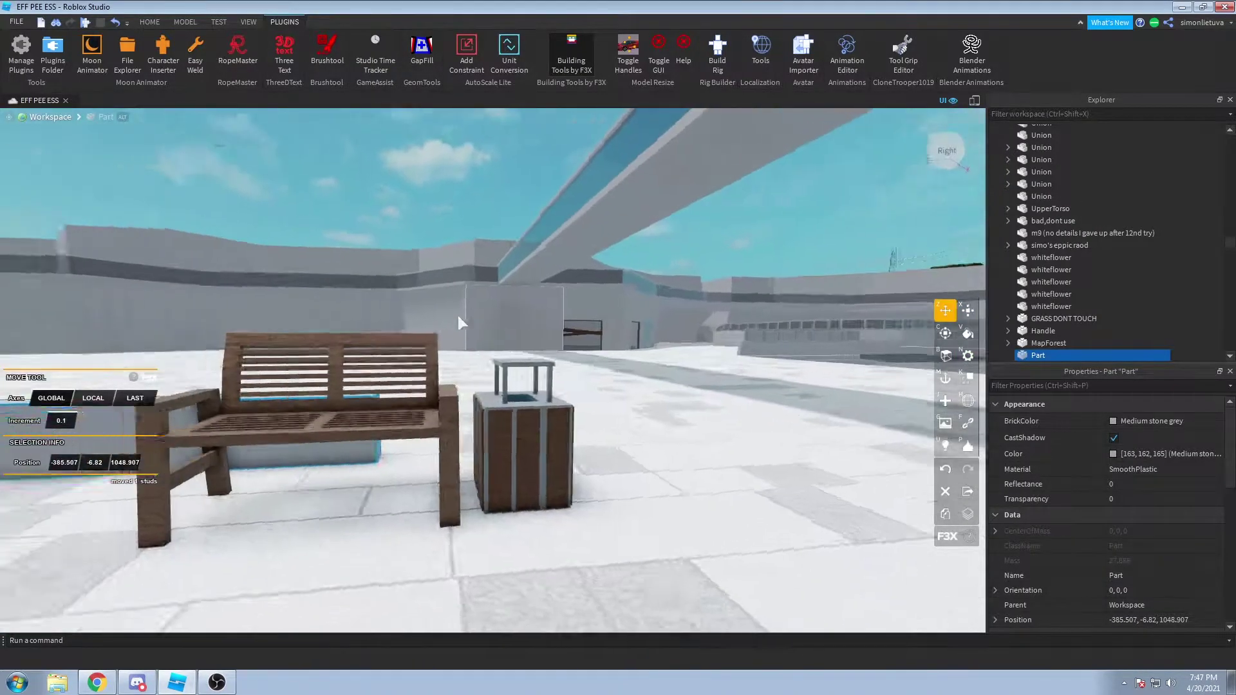
{"action": "scroll", "coordinate": [457, 313], "scroll_direction": "up", "scroll_amount": 5}
{"action": "scroll", "coordinate": [457, 313], "scroll_direction": "down", "scroll_amount": 8}
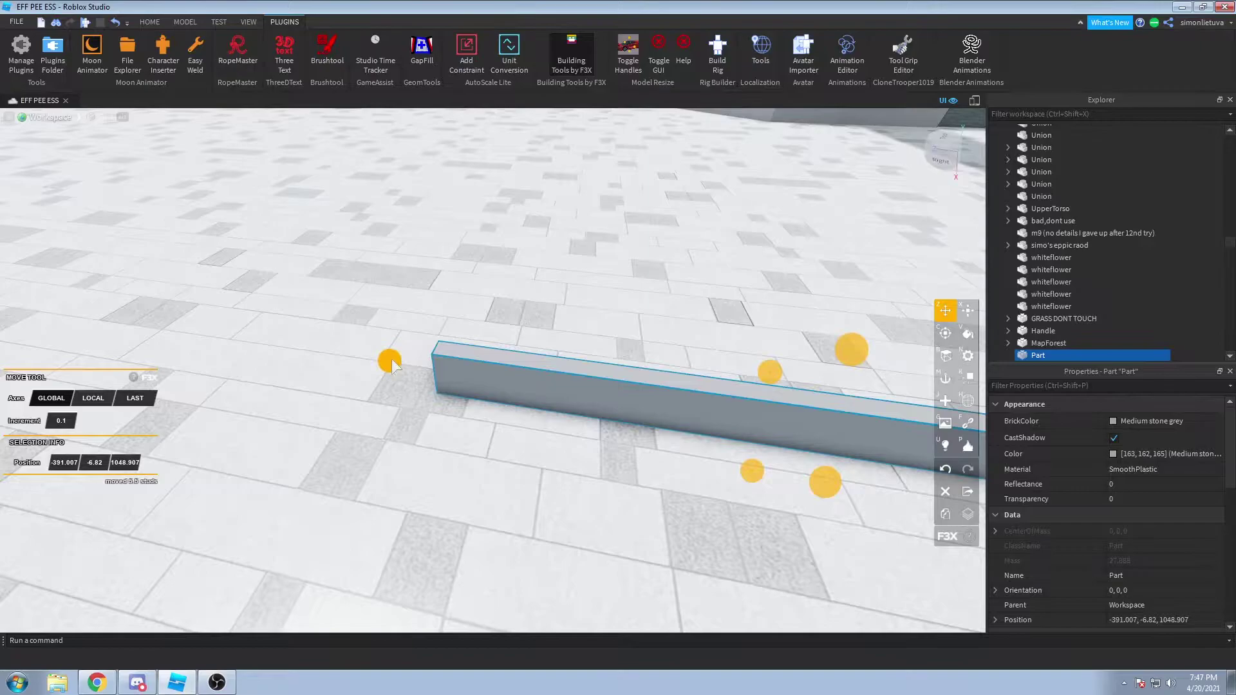
Step: Clone the long border bar, shift the copy along its length and rotate it to continue the border around the corner
{"action": "key", "text": "shift+c"}
{"action": "left_click_drag", "start_coordinate": [391, 361], "coordinate": [536, 404]}
{"action": "key", "text": "c"}
{"action": "key", "text": "r"}
{"action": "left_click", "coordinate": [601, 477]}
{"action": "scroll", "coordinate": [609, 486], "scroll_direction": "down", "scroll_amount": 2}
{"action": "right_click_drag", "start_coordinate": [601, 478], "coordinate": [618, 489]}
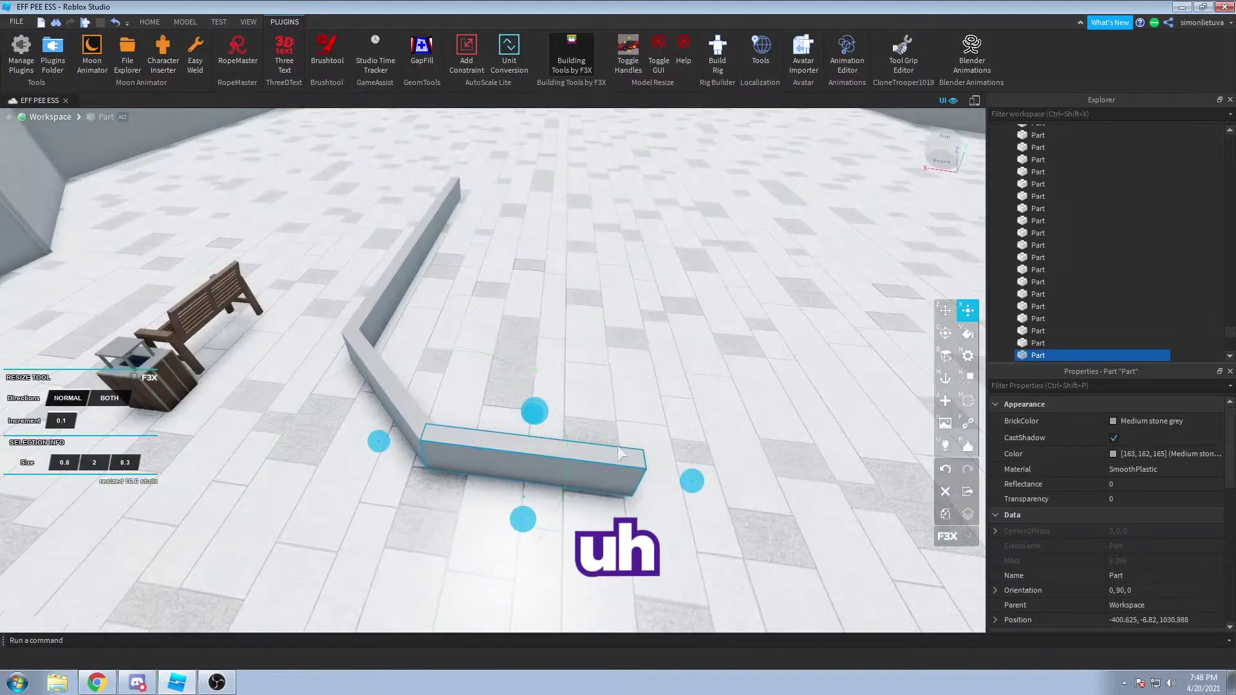
Step: Resize the border bar on the opposite side of the outline to 24.9 studs long
{"action": "mouse_move", "coordinate": [708, 438]}
{"action": "right_mouse_down"}
{"action": "mouse_move", "coordinate": [644, 418]}
{"action": "mouse_move", "coordinate": [713, 438]}
{"action": "right_mouse_up"}
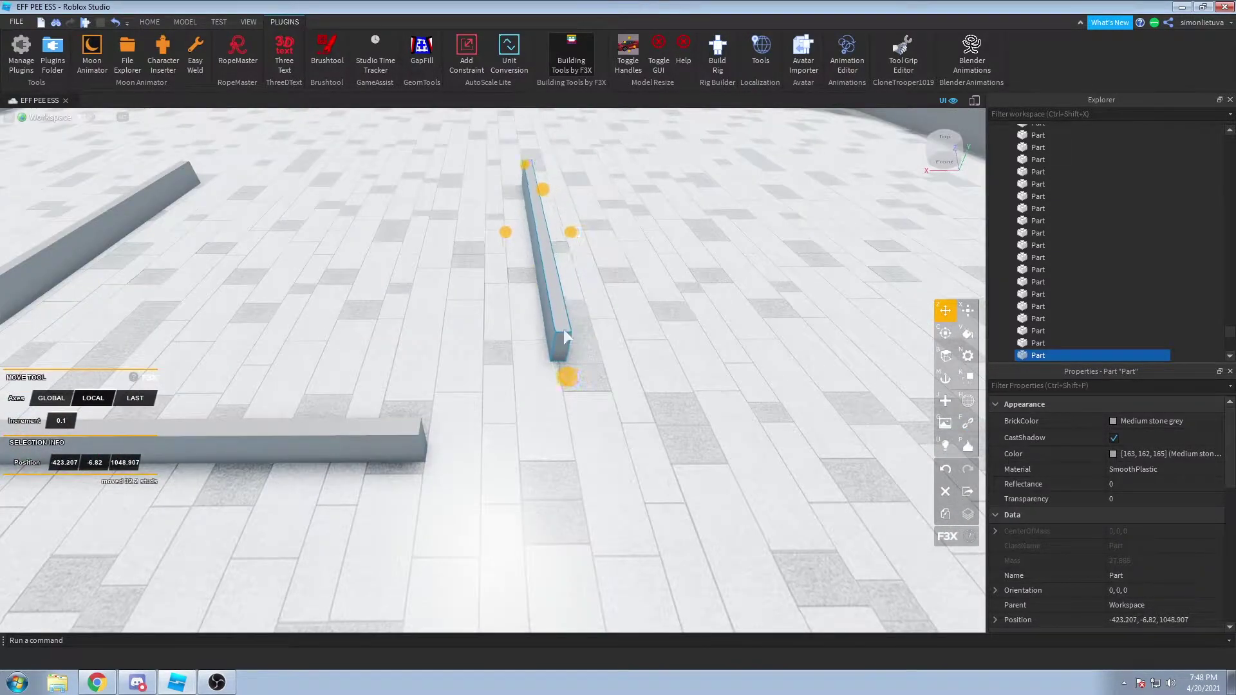
{"action": "left_click_drag", "start_coordinate": [484, 440], "coordinate": [581, 439]}
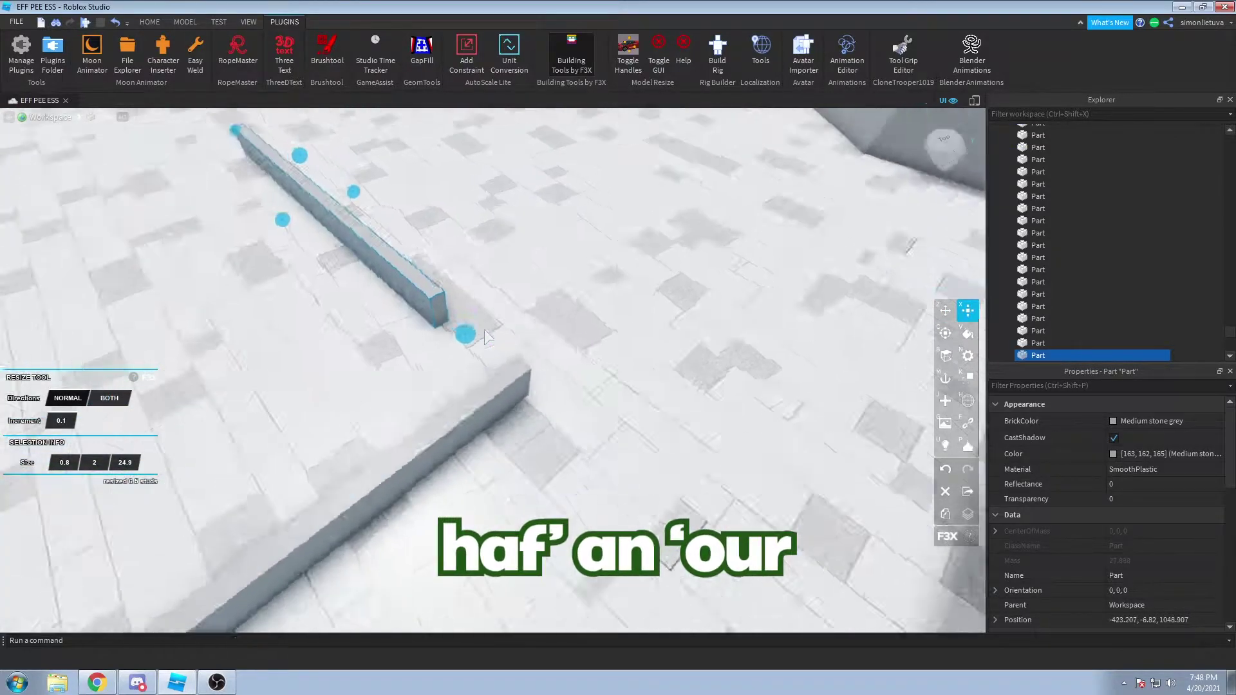
{"action": "right_click_drag", "start_coordinate": [484, 330], "coordinate": [480, 326]}
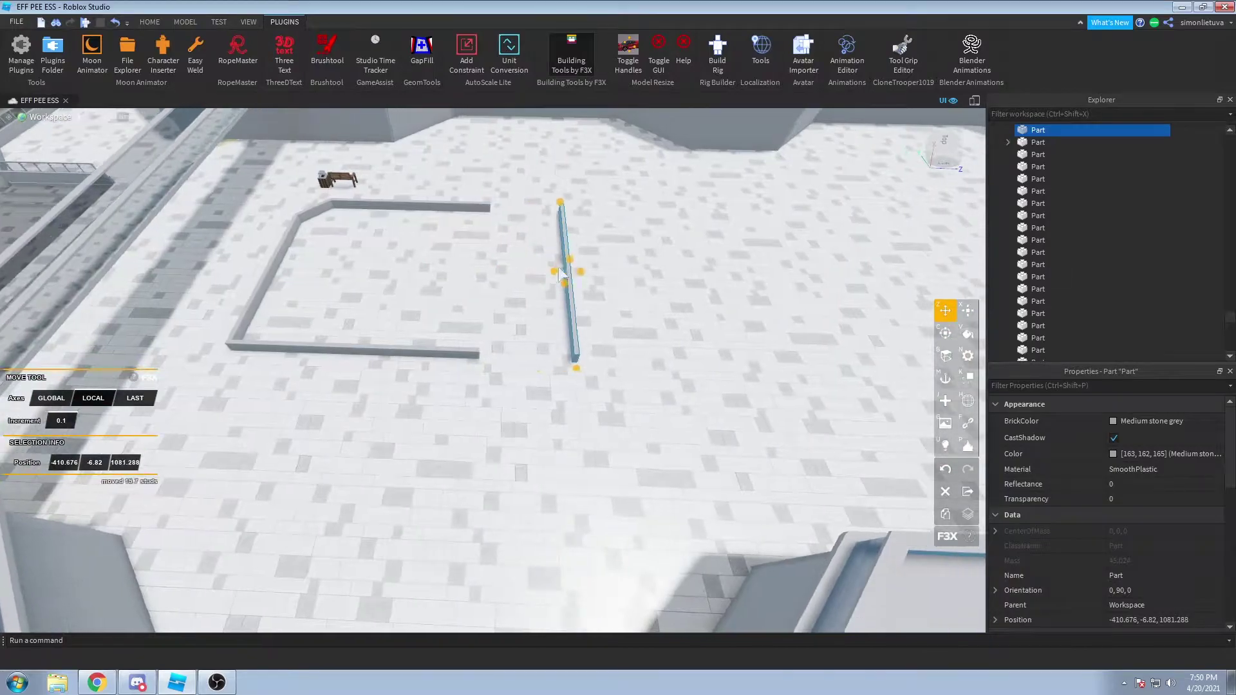
Step: Position the end bar of the border and lengthen both side bars until they meet it, closing the outline
{"action": "left_click_drag", "start_coordinate": [558, 268], "coordinate": [564, 269]}
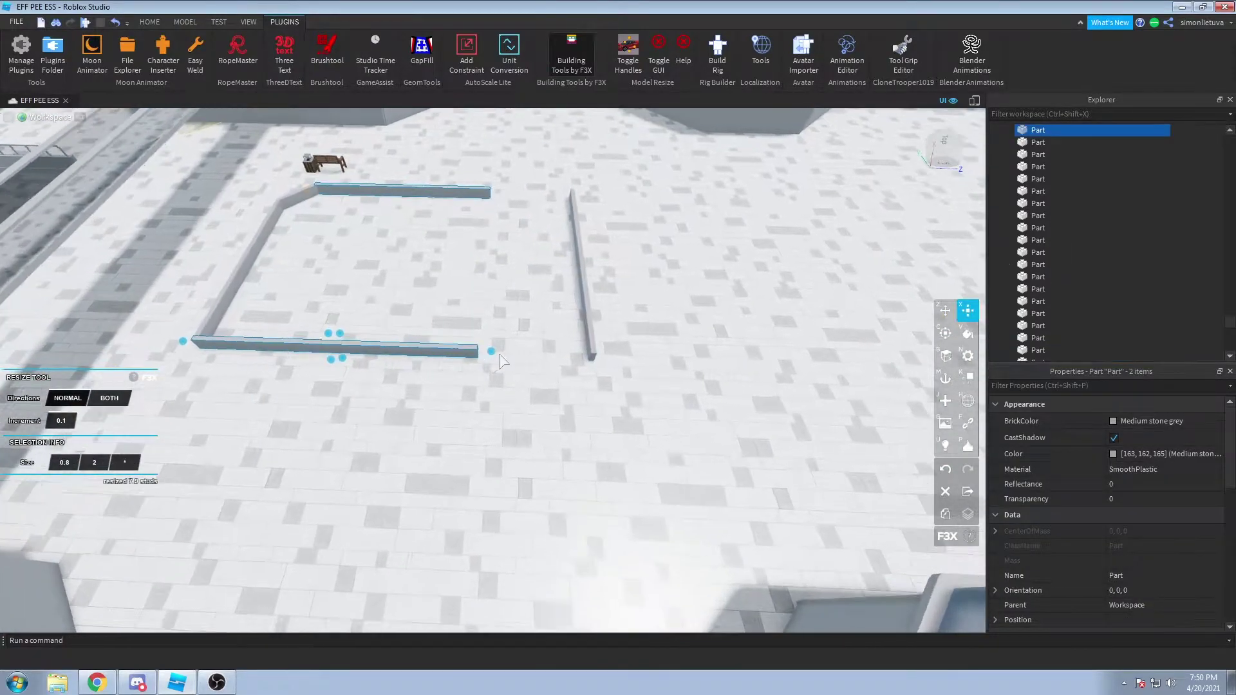
{"action": "left_click_drag", "start_coordinate": [543, 353], "coordinate": [547, 355]}
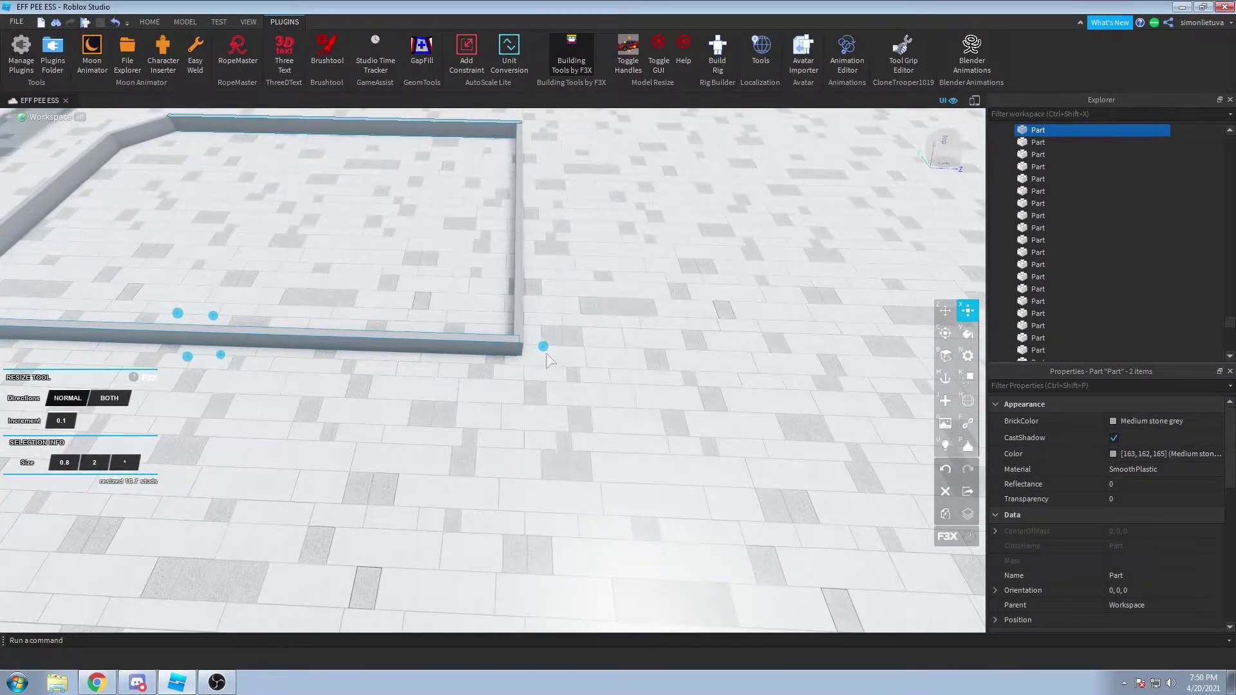
{"action": "key", "text": "z"}
Step: Select the bench and move it into place along the outer side of the new border wall
{"action": "right_click_drag", "start_coordinate": [547, 354], "coordinate": [546, 223]}
{"action": "left_click", "coordinate": [547, 223]}
{"action": "key", "text": "w"}
{"action": "right_click_drag", "start_coordinate": [552, 305], "coordinate": [552, 334]}
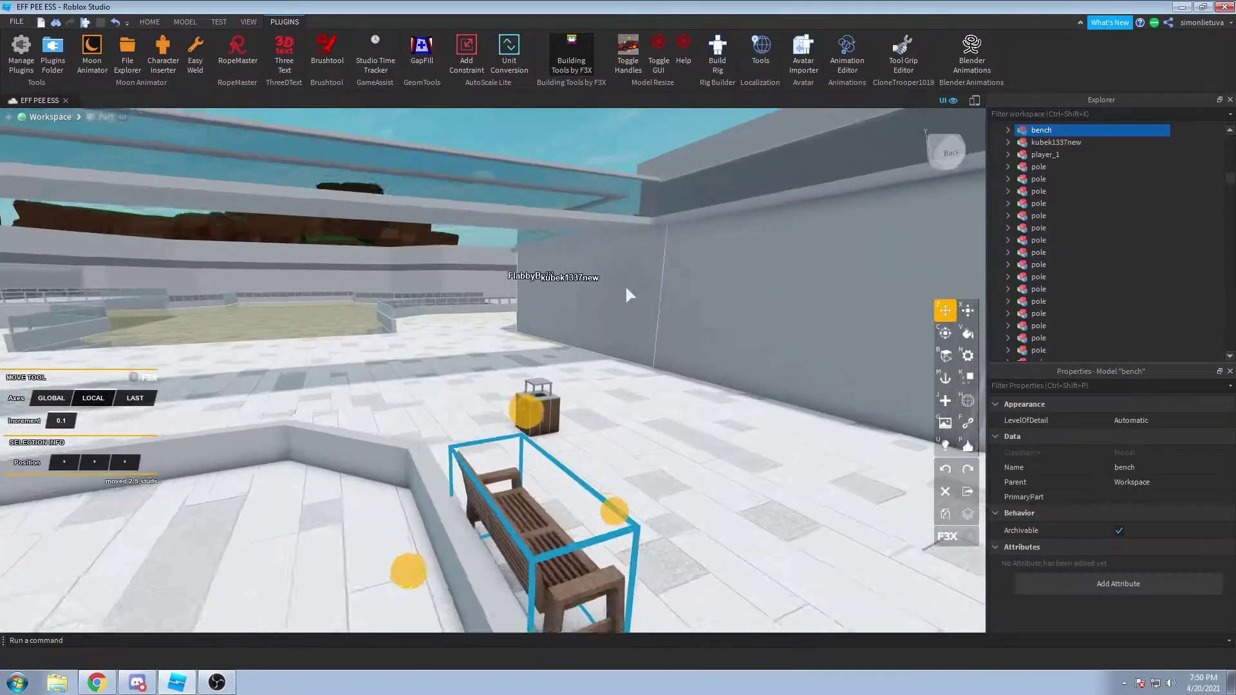
{"action": "key", "text": "a"}
{"action": "key", "text": "s"}
{"action": "key", "text": "d"}
{"action": "right_click_drag", "start_coordinate": [627, 287], "coordinate": [626, 351]}
{"action": "key", "text": "w"}
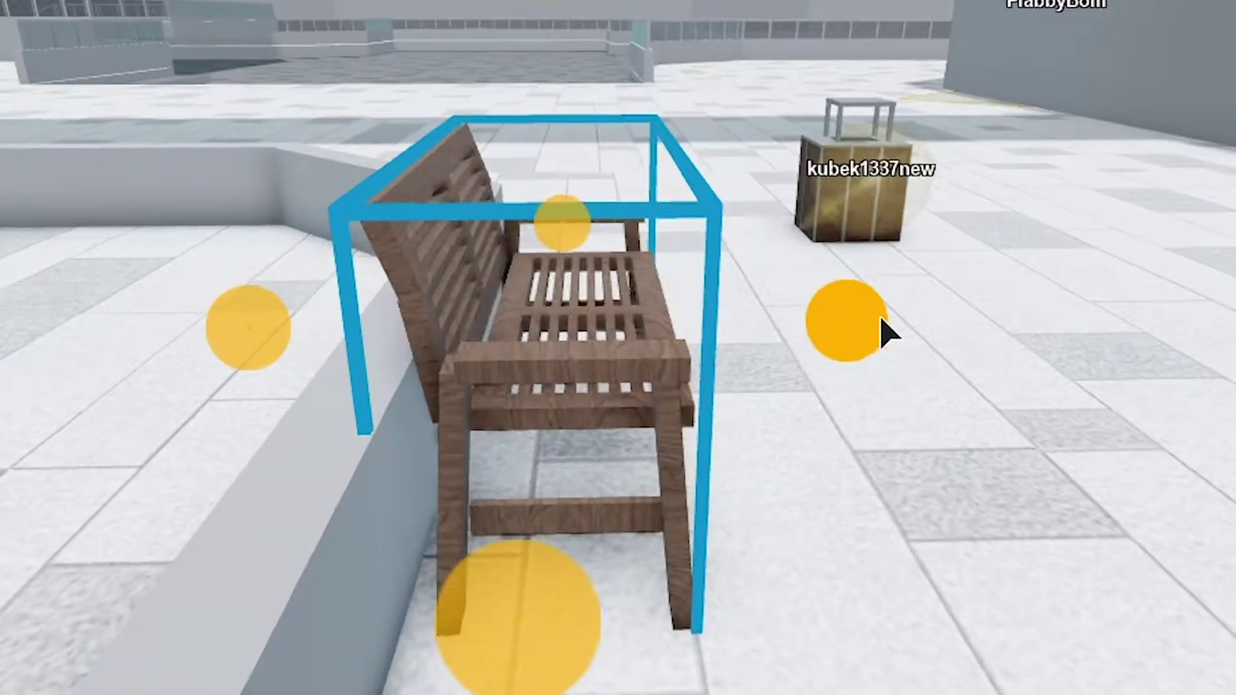
{"action": "left_click_drag", "start_coordinate": [611, 357], "coordinate": [660, 350]}
Step: Move the trash bin next to the bench, close to the outer side of the border wall
{"action": "left_click_drag", "start_coordinate": [1020, 279], "coordinate": [1135, 274]}
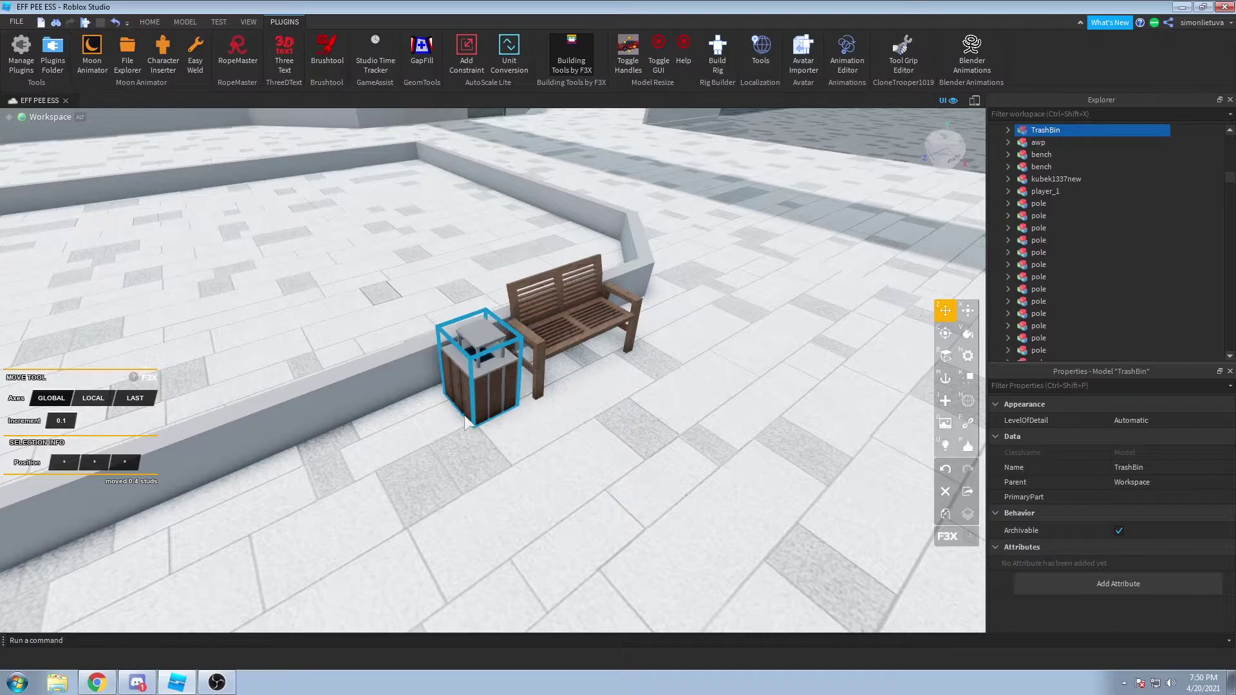
{"action": "right_click_drag", "start_coordinate": [464, 422], "coordinate": [578, 346]}
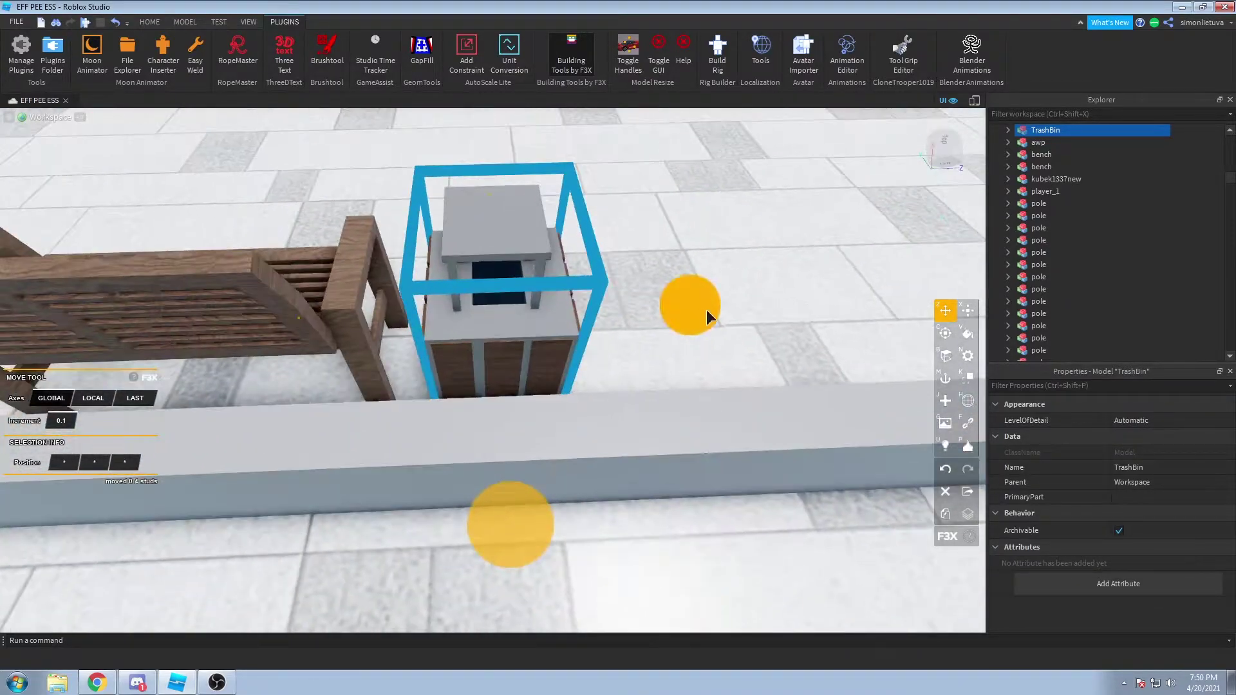
{"action": "right_click_drag", "start_coordinate": [705, 310], "coordinate": [700, 305]}
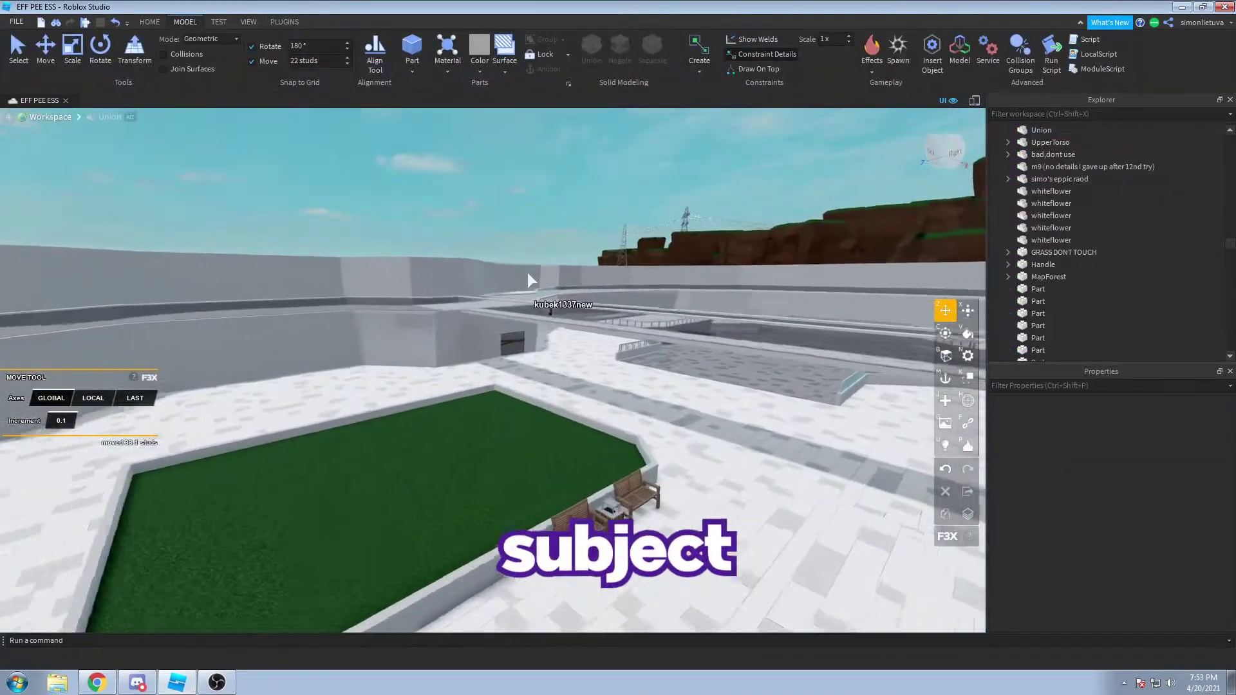
Step: Select a leafy tree, a pine and several low plants from one bordered planter in the forest area
{"action": "right_click_drag", "start_coordinate": [527, 273], "coordinate": [519, 264]}
{"action": "key", "text": "w"}
{"action": "key", "text": "d"}
{"action": "key", "text": "d"}
{"action": "key", "text": "w"}
{"action": "key", "text": "s"}
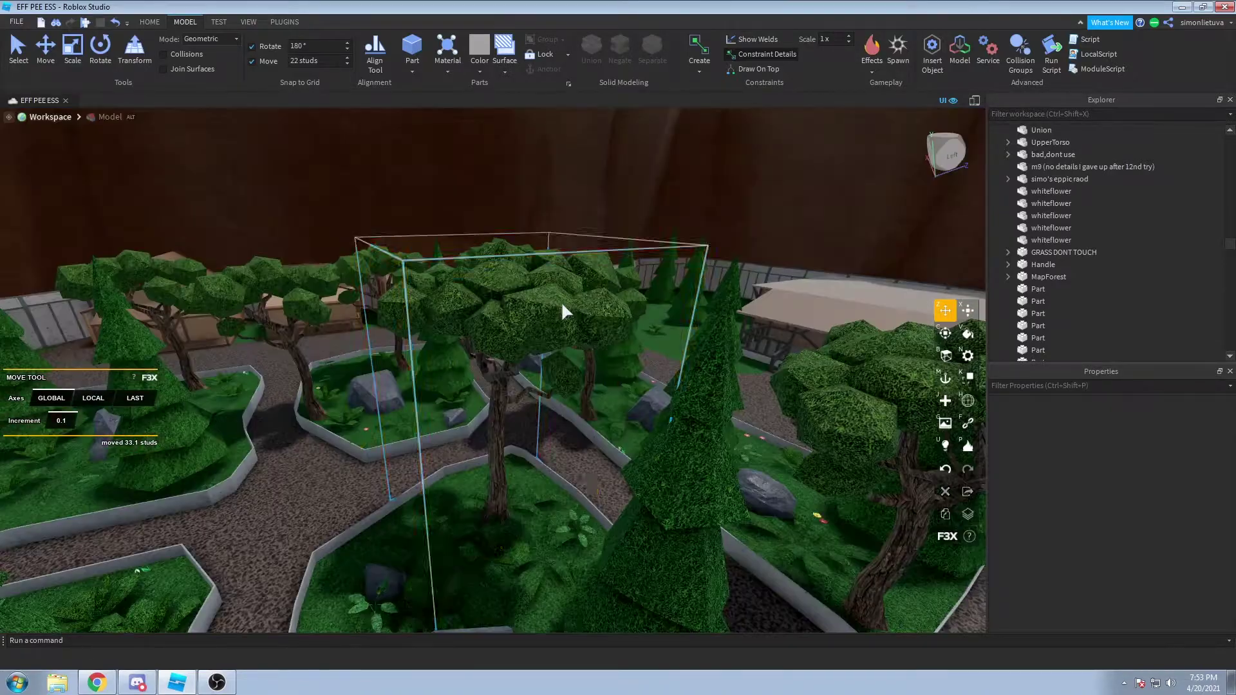
{"action": "left_click", "coordinate": [563, 315]}
{"action": "left_click", "coordinate": [583, 433], "text": "shift"}
{"action": "scroll", "coordinate": [583, 445], "scroll_direction": "up", "scroll_amount": 5}
{"action": "left_click", "coordinate": [559, 403], "text": "shift"}
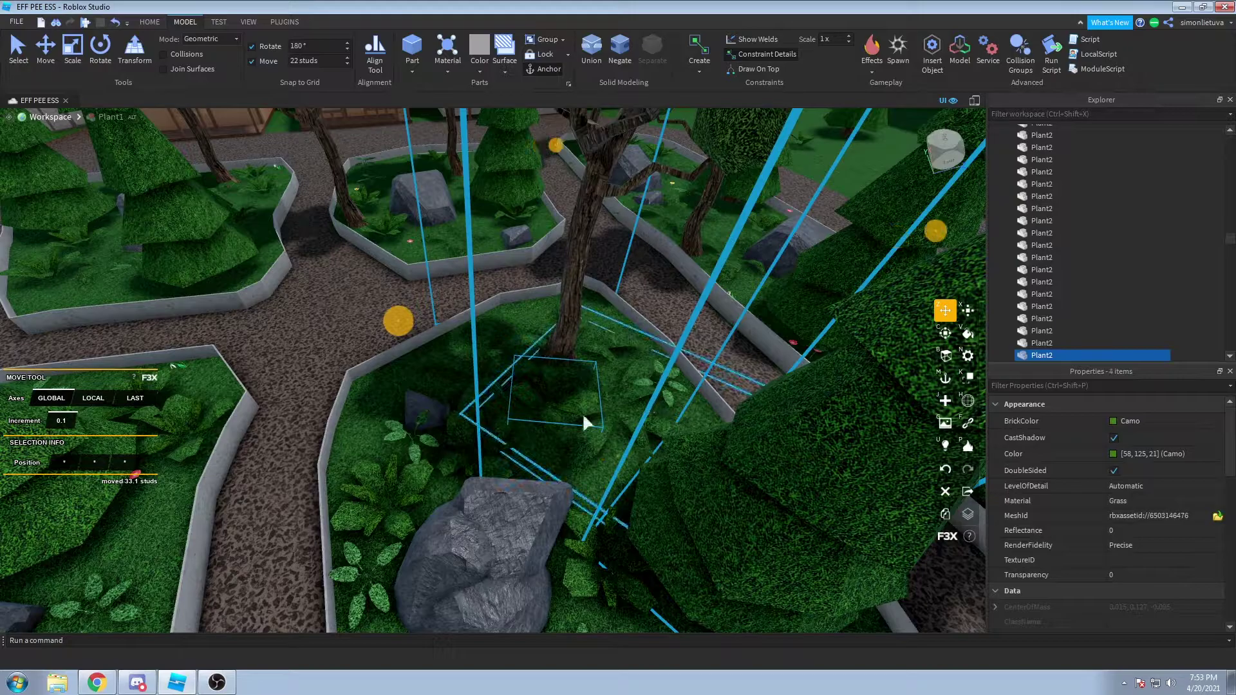
{"action": "scroll", "coordinate": [529, 442], "scroll_direction": "up", "scroll_amount": 2}
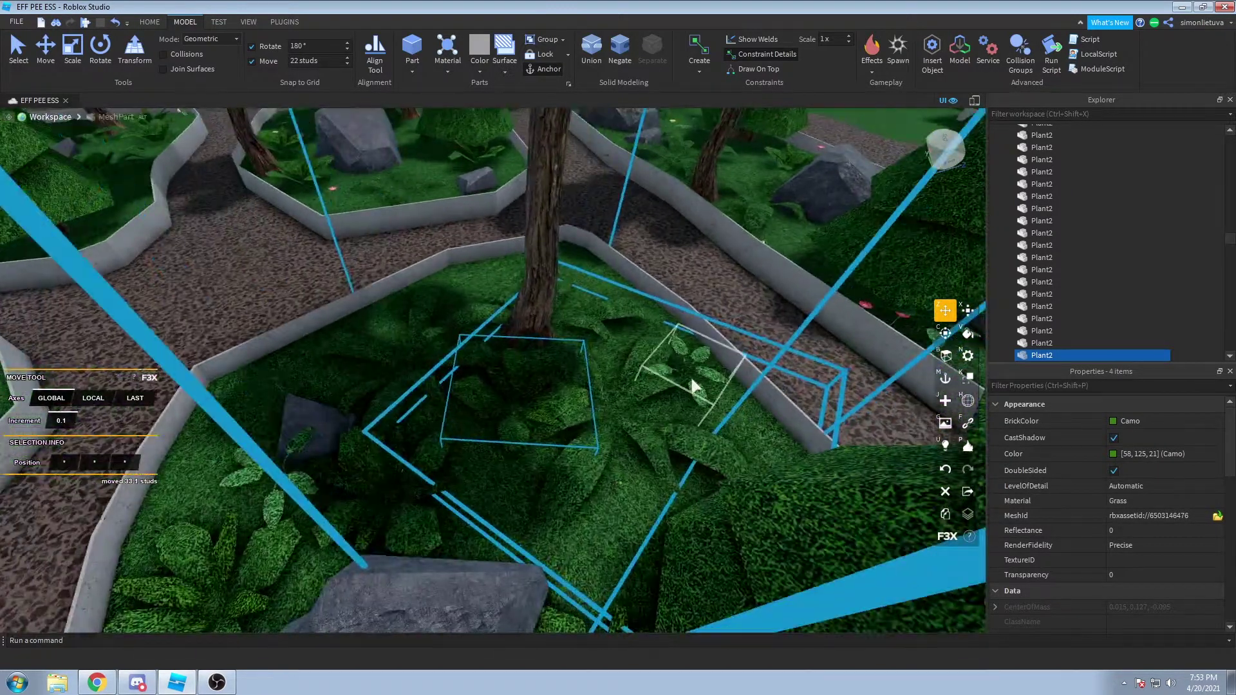
{"action": "left_click", "coordinate": [694, 386], "text": "shift"}
Step: Add the large rock in the same forest planter to the selection
{"action": "scroll", "coordinate": [529, 412], "scroll_direction": "down", "scroll_amount": 2}
{"action": "scroll", "coordinate": [528, 419], "scroll_direction": "down", "scroll_amount": 3}
{"action": "right_click_drag", "start_coordinate": [529, 419], "coordinate": [530, 412]}
{"action": "scroll", "coordinate": [528, 419], "scroll_direction": "up", "scroll_amount": 4}
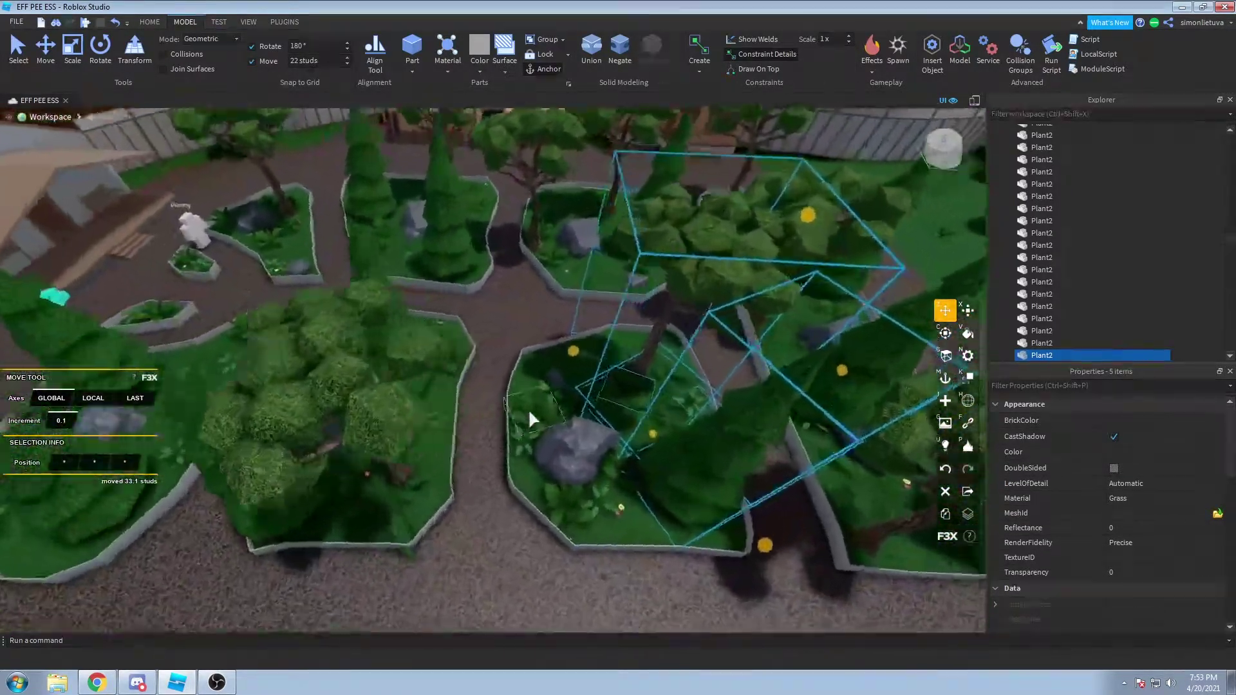
{"action": "scroll", "coordinate": [528, 410], "scroll_direction": "up", "scroll_amount": 3}
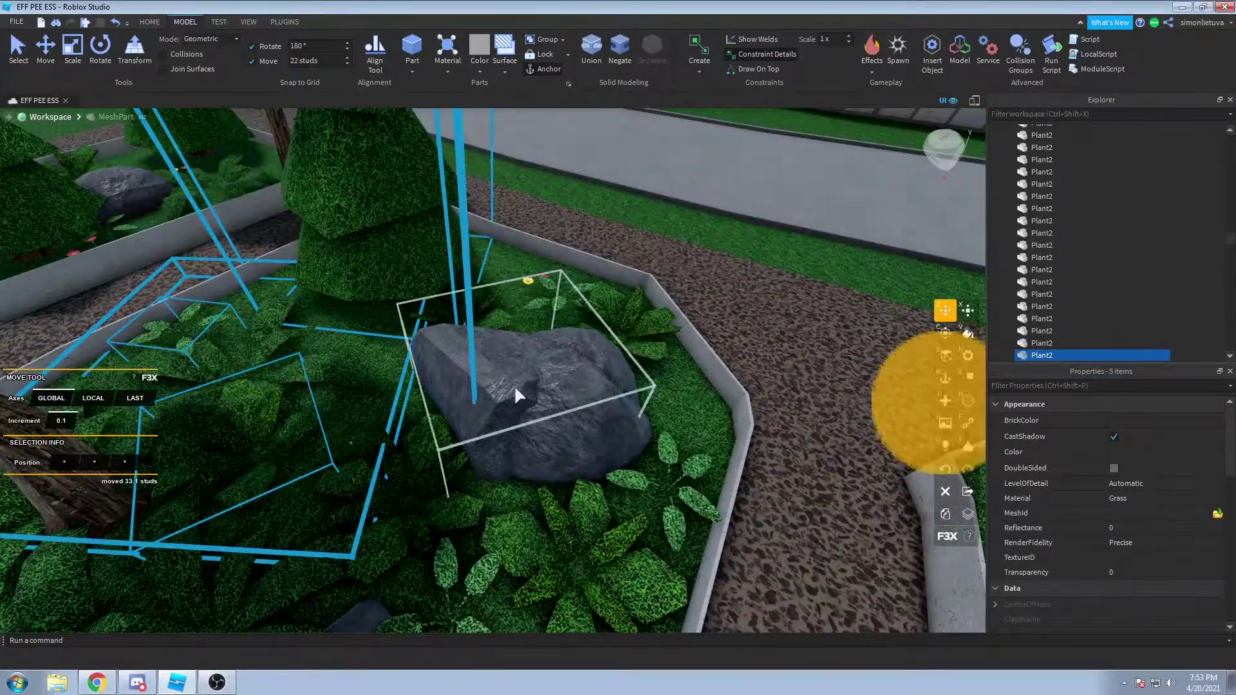
{"action": "left_click", "coordinate": [550, 406], "text": "shift"}
{"action": "scroll", "coordinate": [551, 406], "scroll_direction": "down", "scroll_amount": 5}
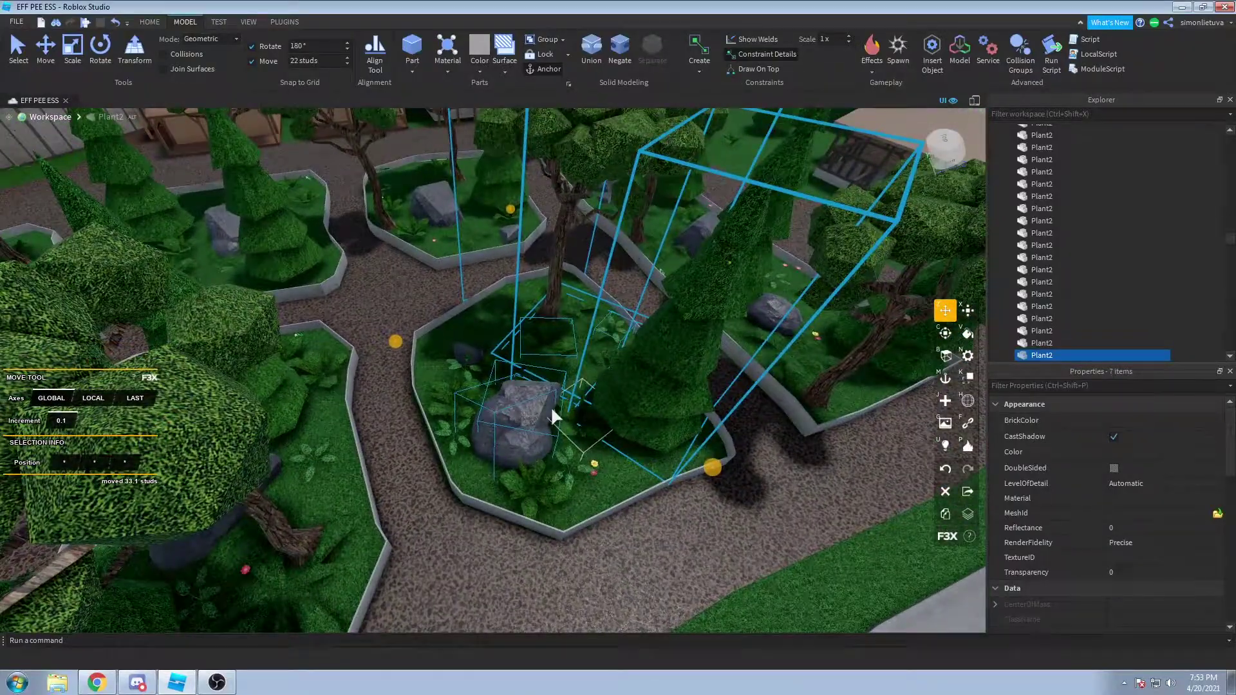
Step: Add the white flower beside the planter's concrete border to the selection
{"action": "right_click_drag", "start_coordinate": [551, 408], "coordinate": [516, 390]}
{"action": "scroll", "coordinate": [546, 411], "scroll_direction": "up", "scroll_amount": 4}
{"action": "scroll", "coordinate": [516, 391], "scroll_direction": "up", "scroll_amount": 3}
{"action": "scroll", "coordinate": [518, 389], "scroll_direction": "up", "scroll_amount": 1}
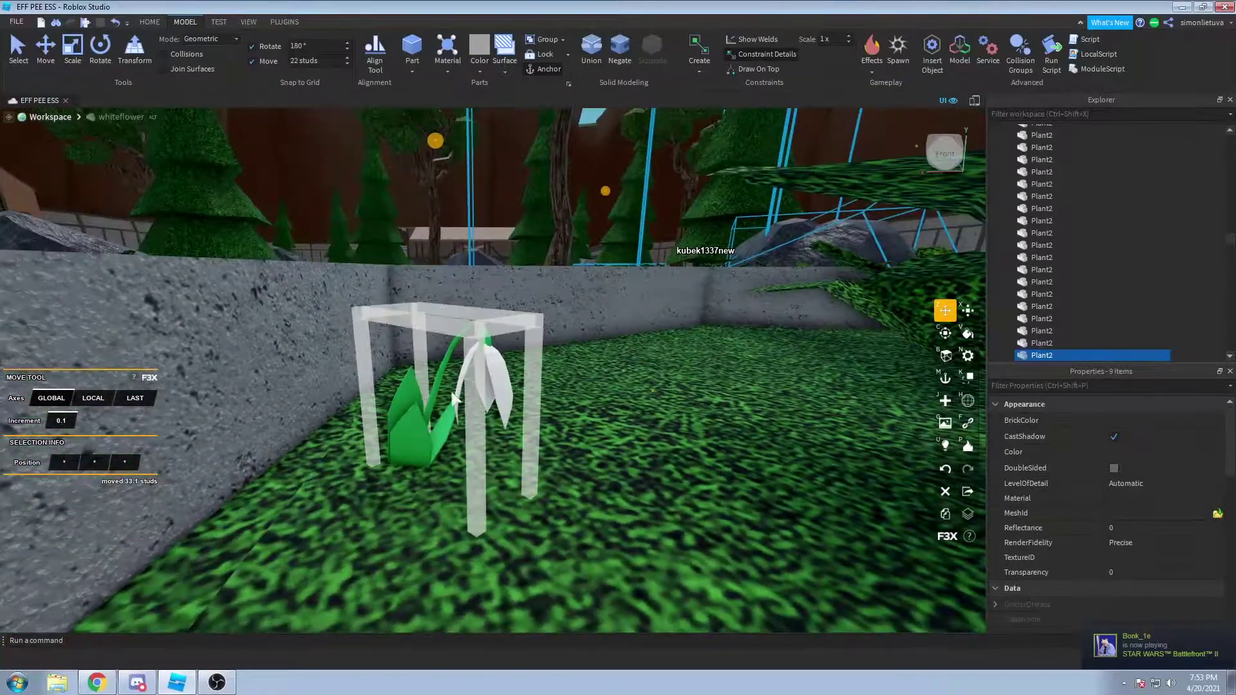
{"action": "left_click", "coordinate": [450, 390], "text": "shift"}
{"action": "scroll", "coordinate": [654, 289], "scroll_direction": "up", "scroll_amount": 3}
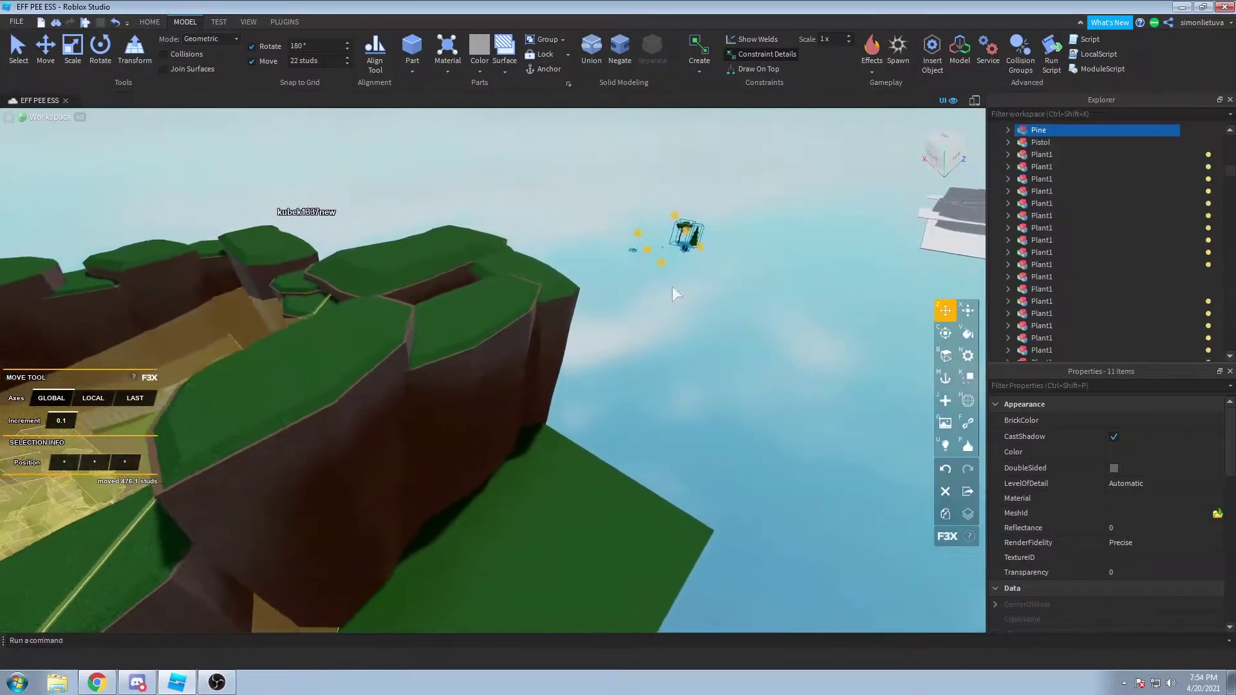
Step: Examine where the moved vegetation group sits relative to the plaza map
{"action": "right_click_drag", "start_coordinate": [673, 286], "coordinate": [673, 286]}
{"action": "scroll", "coordinate": [673, 286], "scroll_direction": "up", "scroll_amount": 3}
{"action": "left_click_drag", "start_coordinate": [557, 337], "coordinate": [603, 358]}
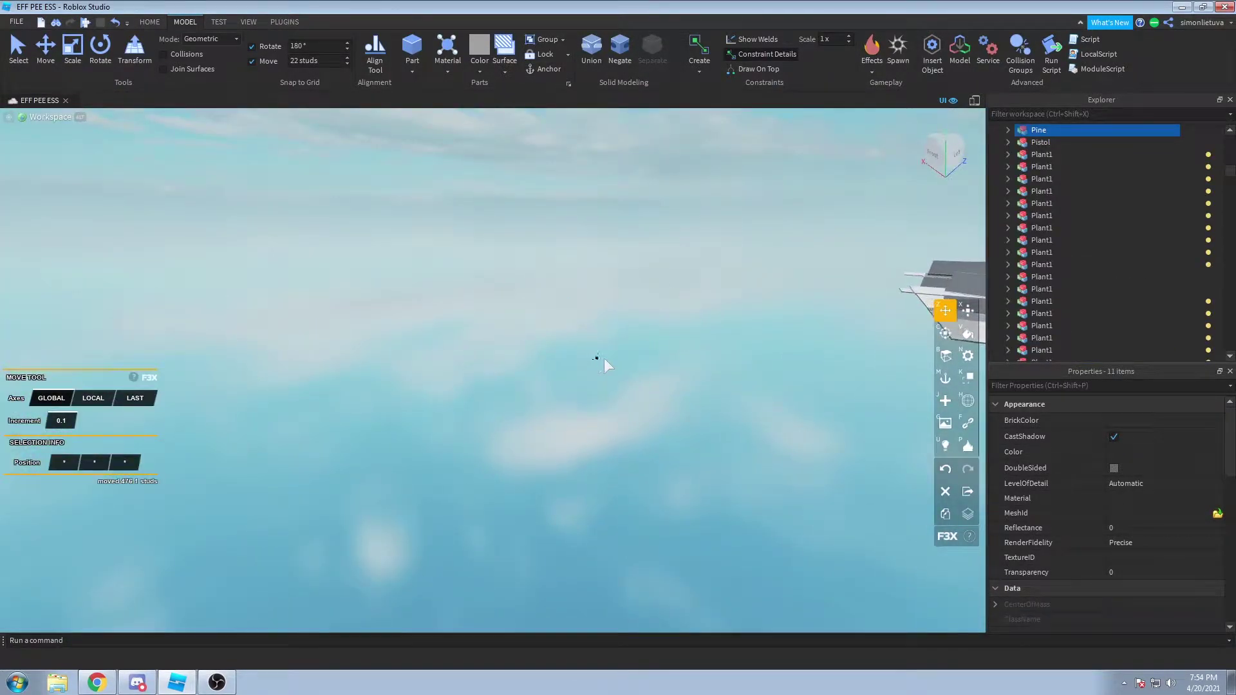
{"action": "scroll", "coordinate": [622, 354], "scroll_direction": "up", "scroll_amount": 3}
{"action": "right_click_drag", "start_coordinate": [604, 357], "coordinate": [616, 349]}
{"action": "scroll", "coordinate": [567, 354], "scroll_direction": "down", "scroll_amount": 2}
{"action": "right_click_drag", "start_coordinate": [542, 381], "coordinate": [542, 381]}
{"action": "key", "text": "d"}
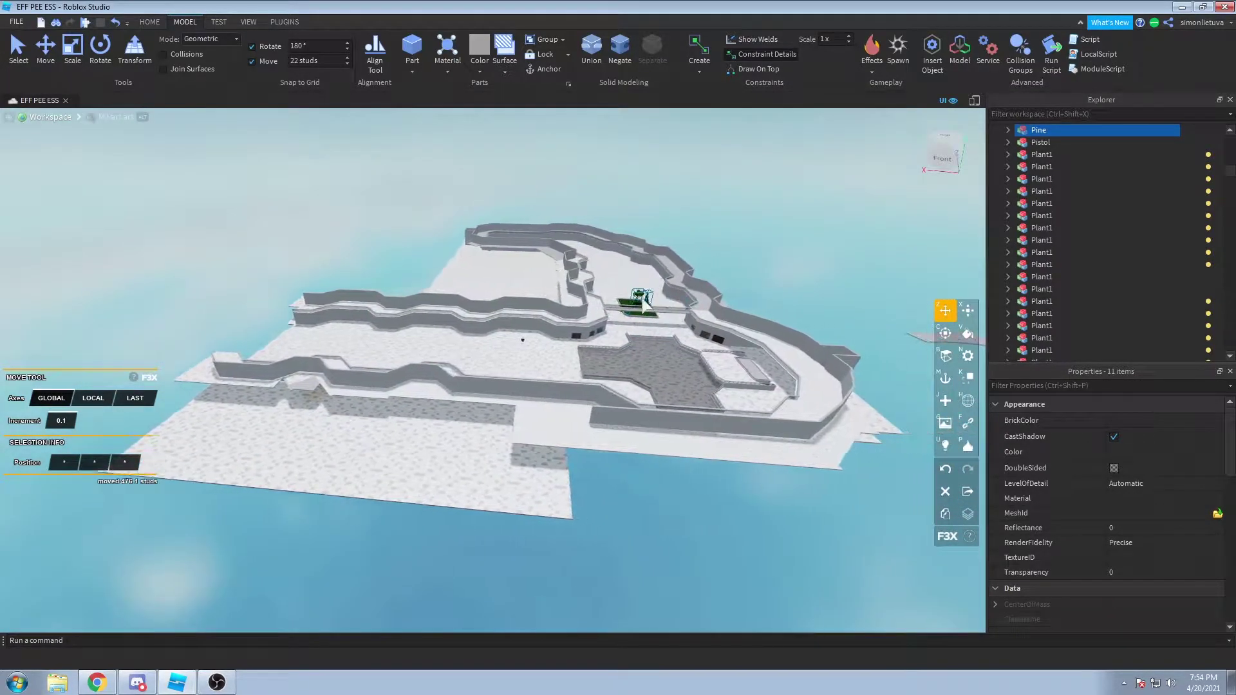
Step: Select the separate rocky island with everything on it and upload it as a model asset
{"action": "right_click_drag", "start_coordinate": [591, 299], "coordinate": [562, 299]}
{"action": "key", "text": "w"}
{"action": "scroll", "coordinate": [563, 299], "scroll_direction": "up", "scroll_amount": 5}
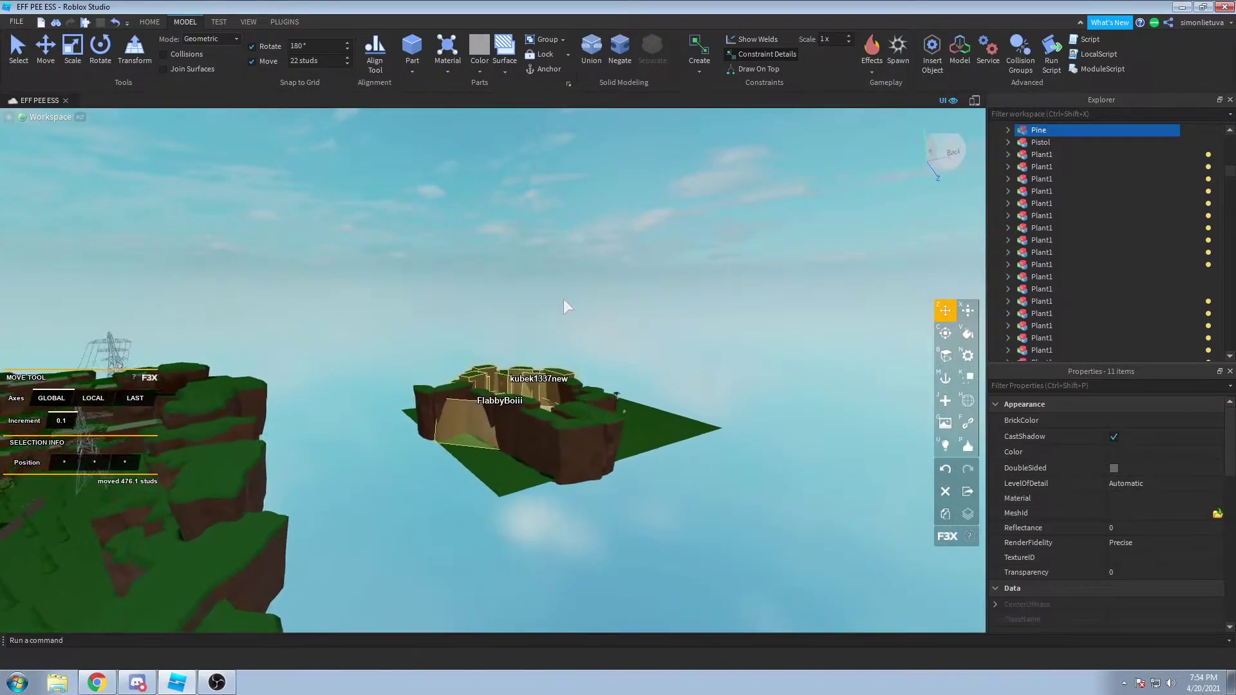
{"action": "right_click_drag", "start_coordinate": [563, 299], "coordinate": [424, 160]}
{"action": "left_click_drag", "start_coordinate": [412, 141], "coordinate": [709, 629]}
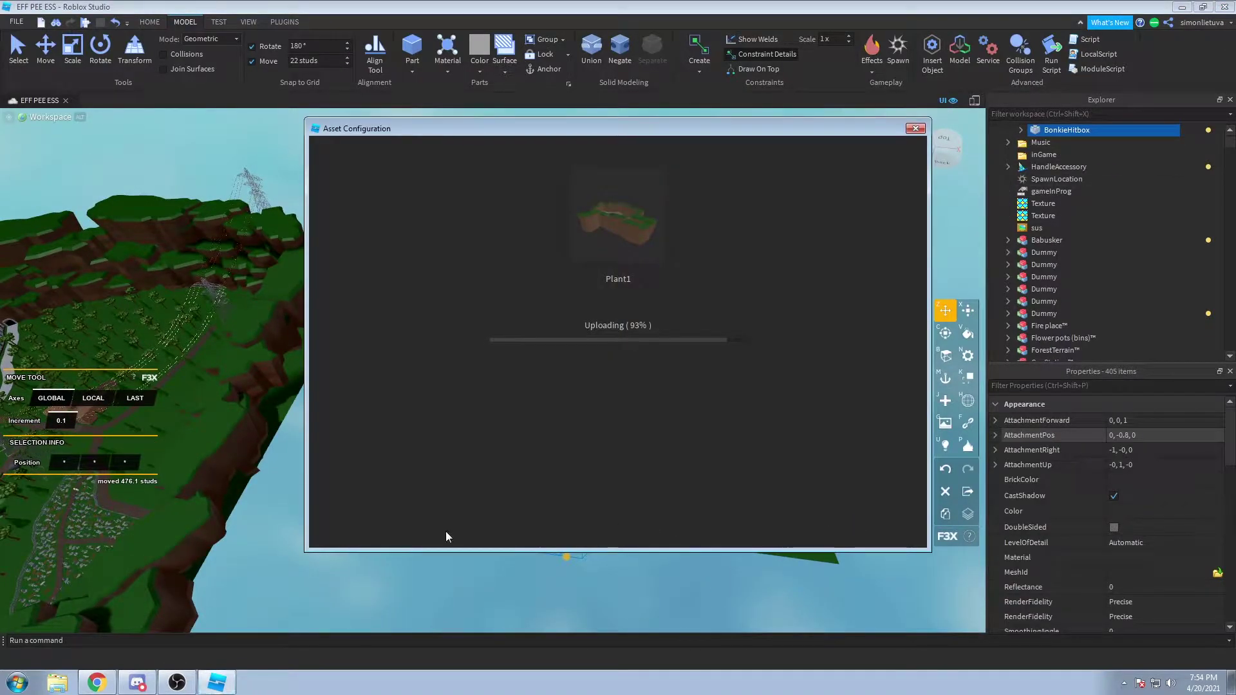
{"action": "left_click", "coordinate": [127, 691]}
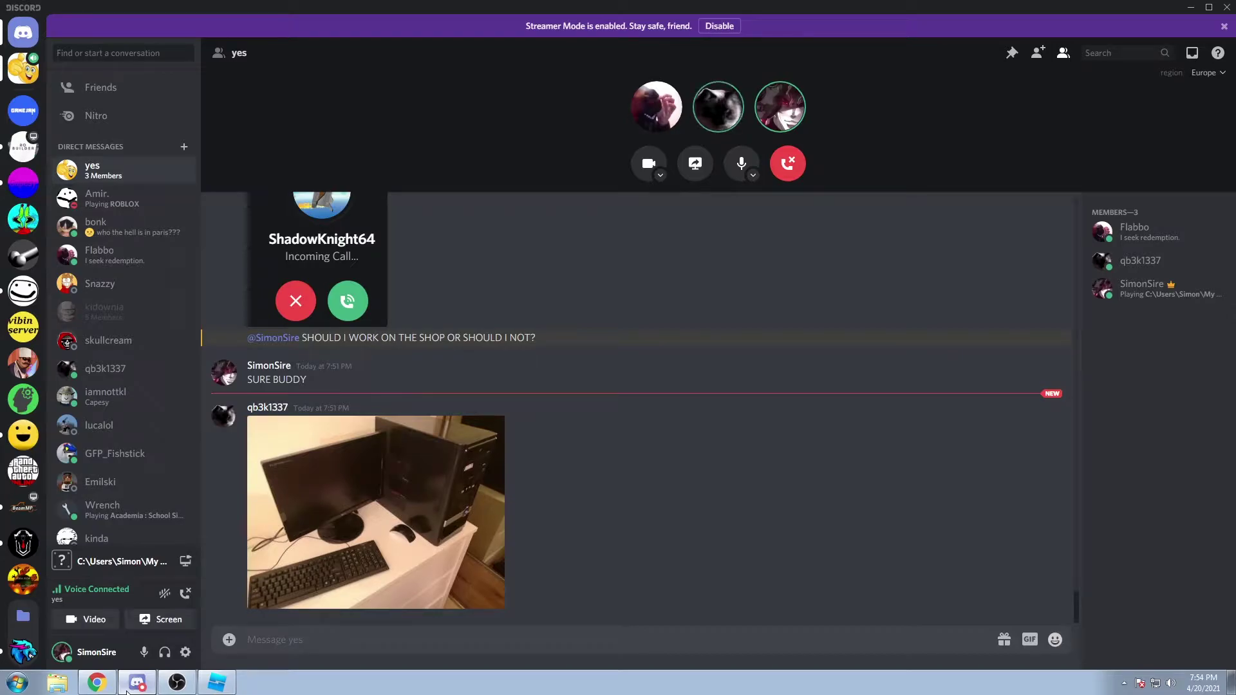
{"action": "left_click", "coordinate": [211, 690]}
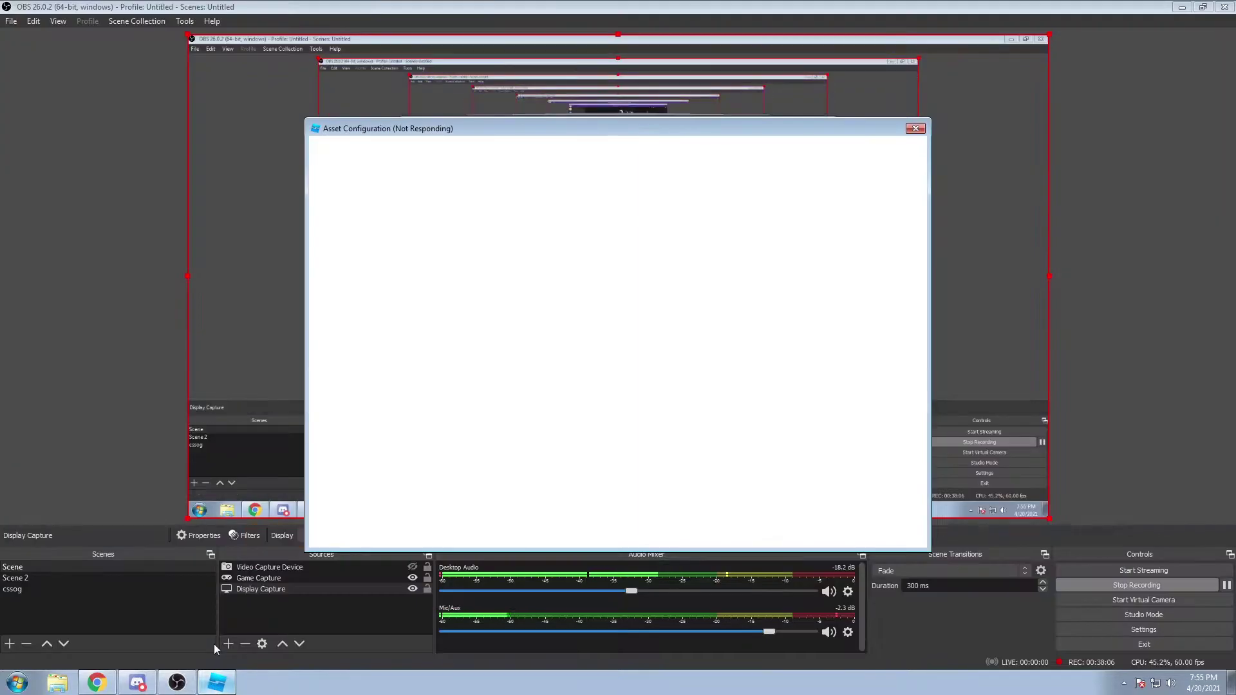
{"action": "left_click_drag", "start_coordinate": [734, 130], "coordinate": [712, 157]}
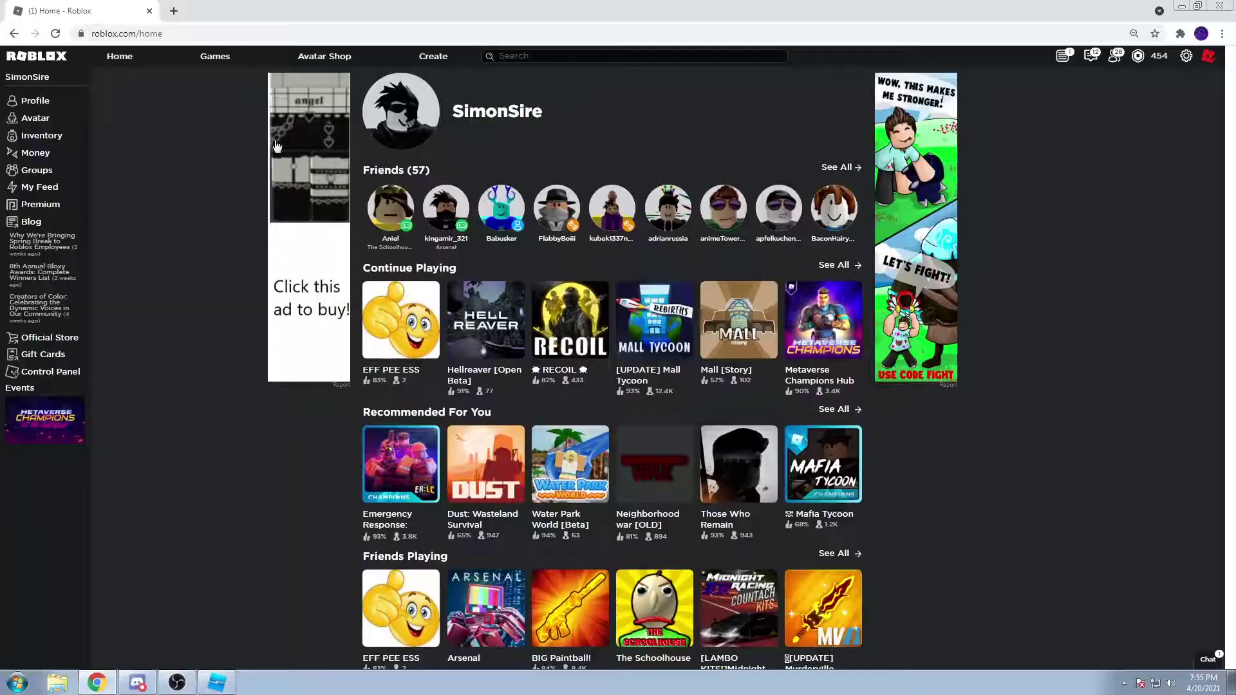
{"action": "left_click", "coordinate": [172, 11]}
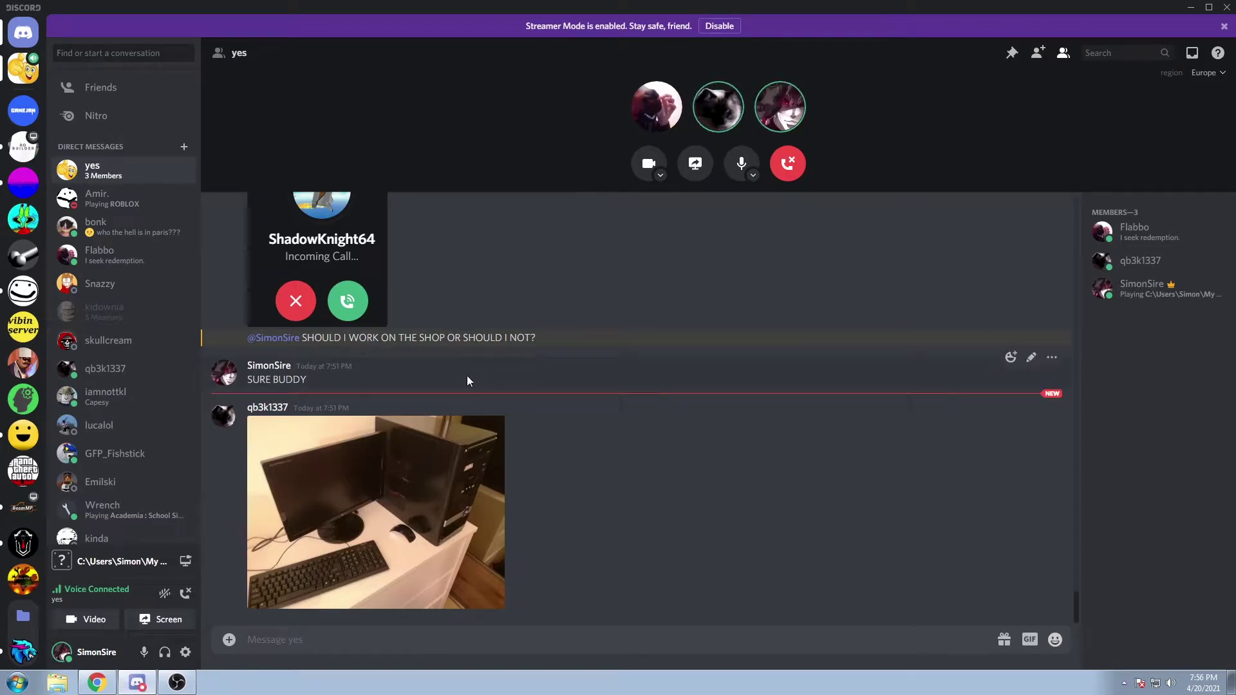
{"action": "left_click", "coordinate": [1190, 8]}
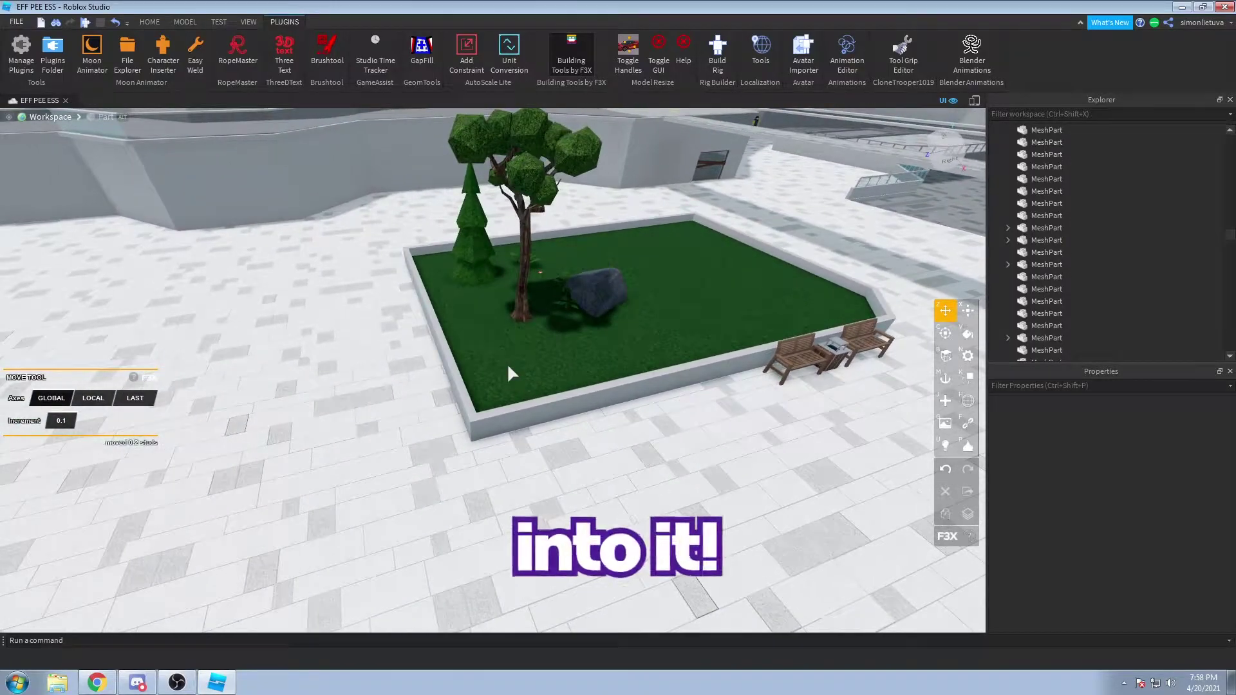
Step: Examine the decorated plaza planter and the distant grass platform with the weapon models and dummies
{"action": "right_click_drag", "start_coordinate": [508, 366], "coordinate": [508, 366]}
{"action": "key", "text": "d"}
{"action": "key", "text": "q"}
{"action": "key", "text": "a"}
{"action": "key", "text": "e"}
{"action": "key", "text": "w"}
{"action": "key", "text": "w"}
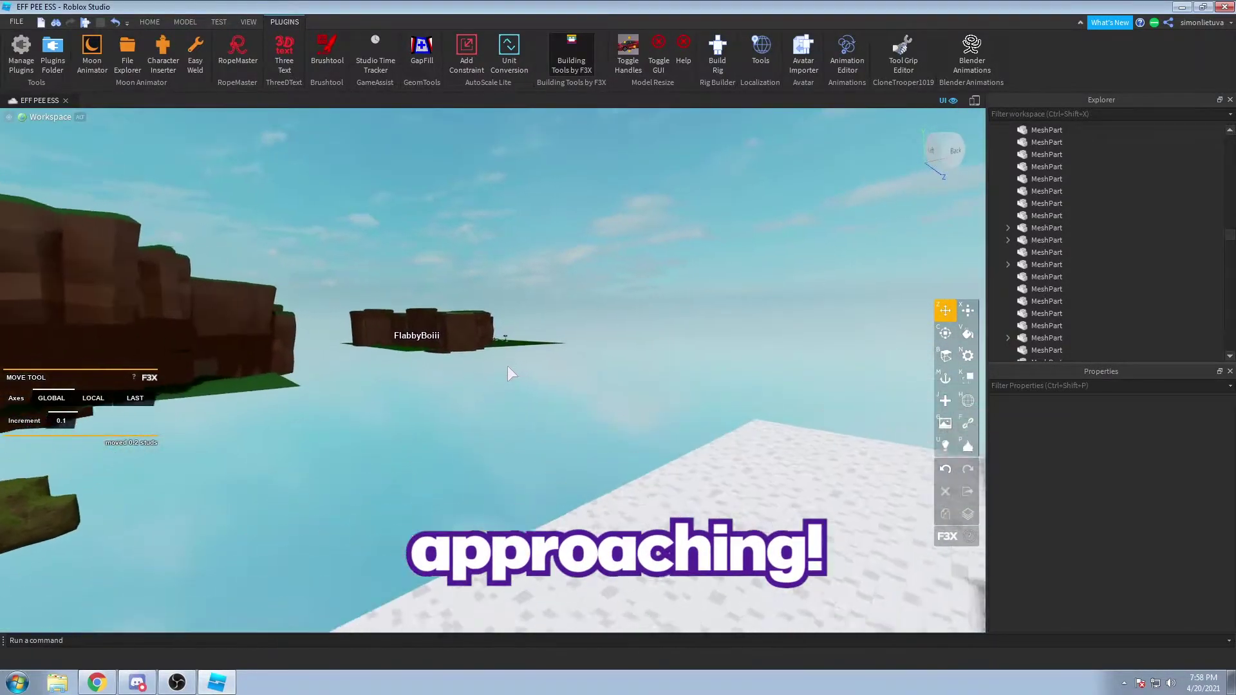
{"action": "key", "text": "e"}
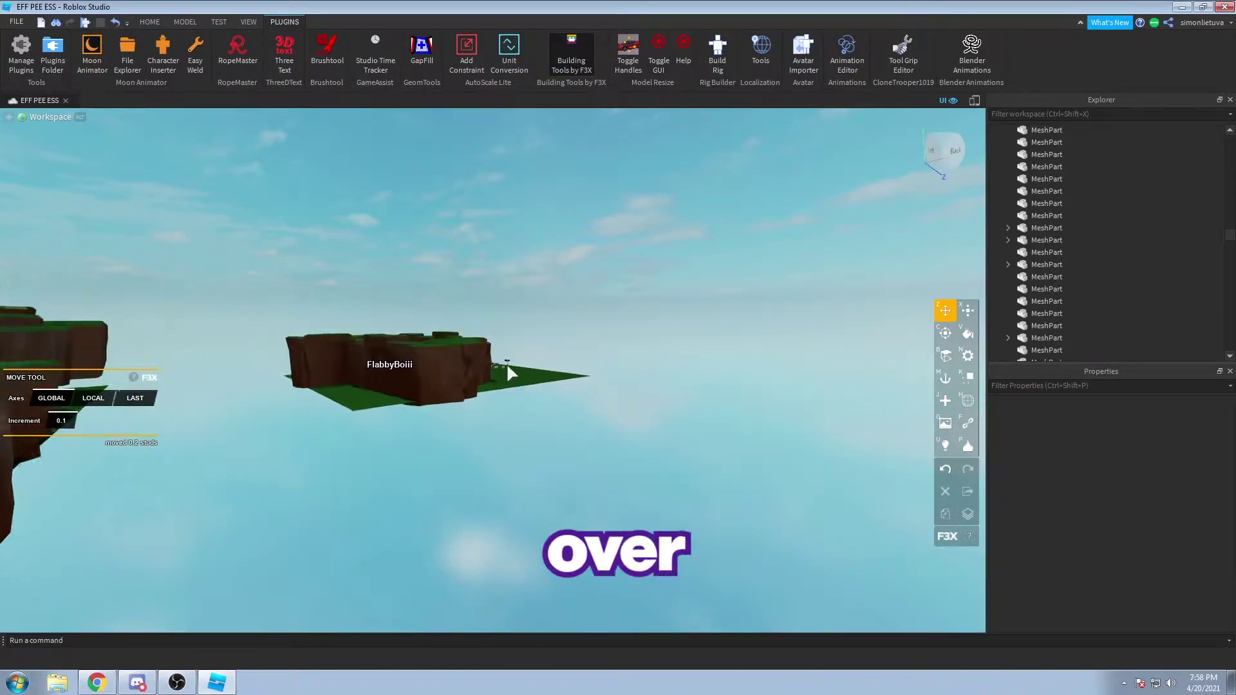
{"action": "key", "text": "w"}
{"action": "right_click_drag", "start_coordinate": [517, 373], "coordinate": [517, 379]}
{"action": "key", "text": "w"}
{"action": "key", "text": "q"}
{"action": "key", "text": "d"}
{"action": "key", "text": "w"}
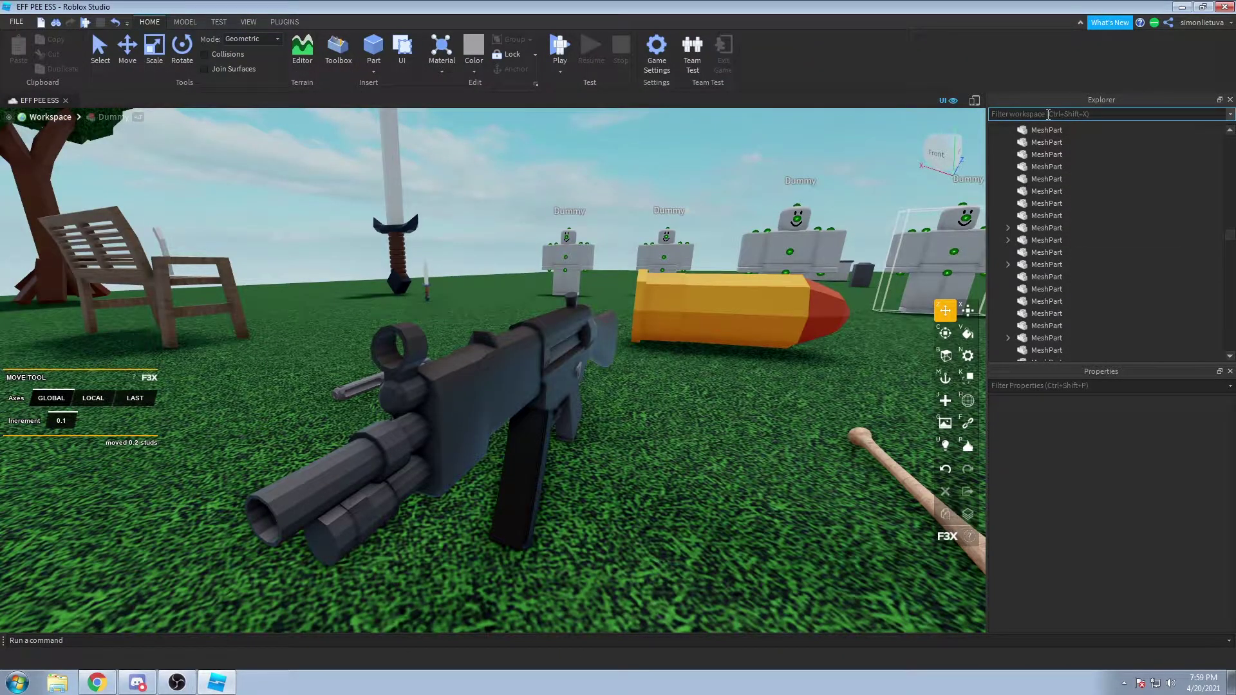
Step: Filter the workspace objects for "mana" and enable the gameManager script
{"action": "type", "text": "mana"}
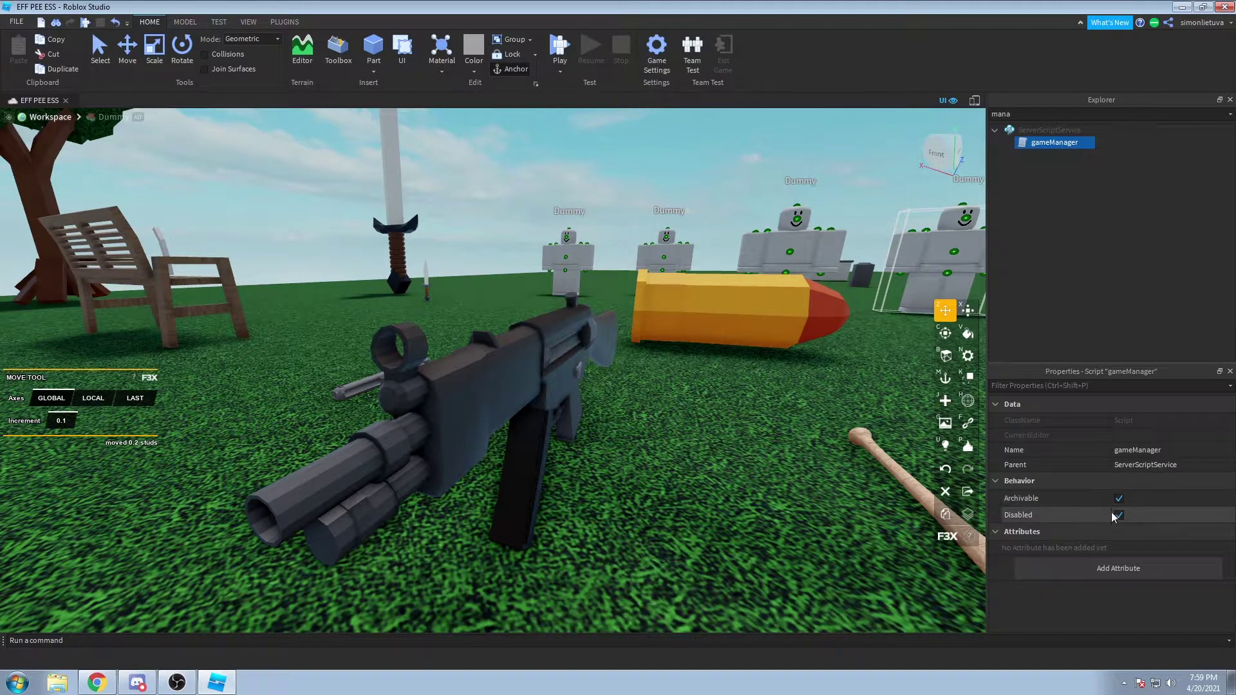
{"action": "key", "text": "alt+Tab"}
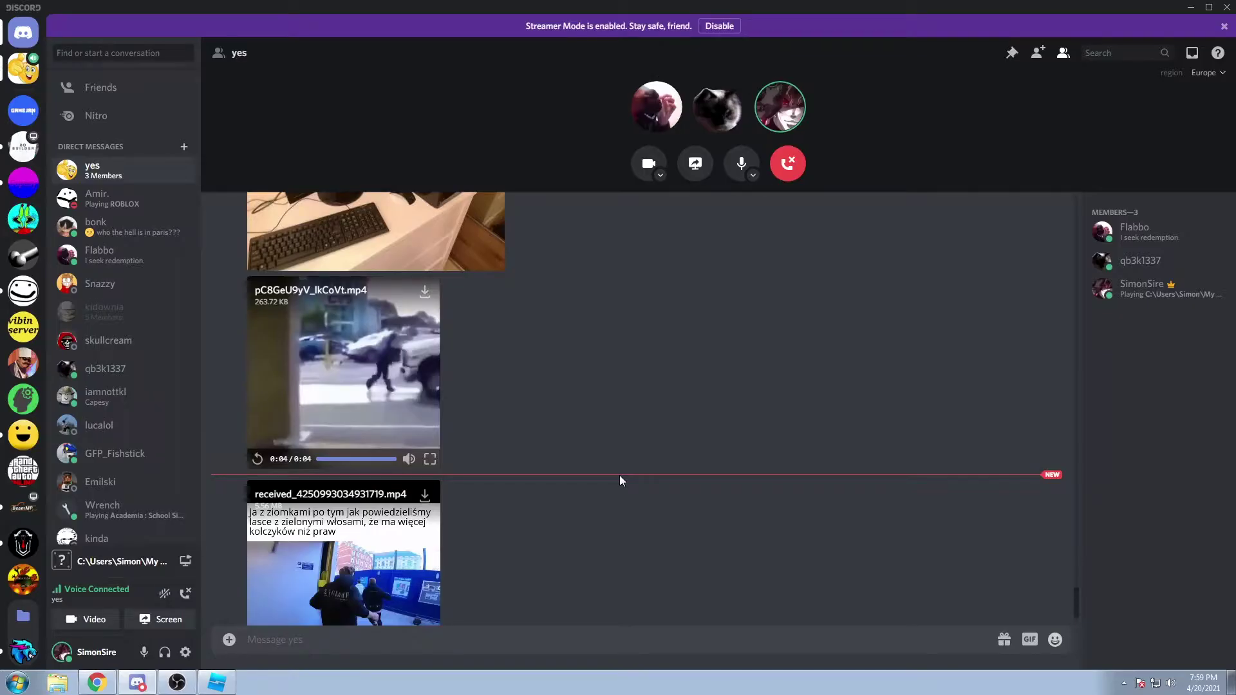
{"action": "key", "text": "alt+Tab"}
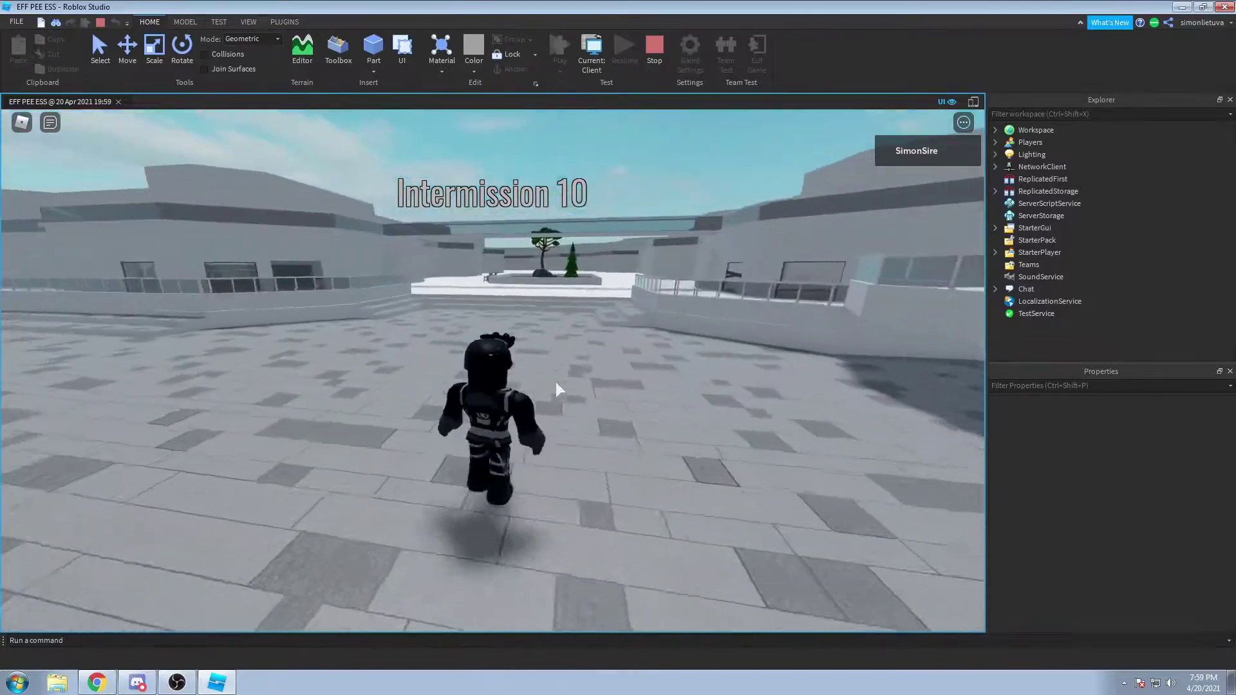
Step: Playtest the plaza map during the intermission by walking and jumping the character around its paving and railings
{"action": "key", "text": "a"}
{"action": "scroll", "coordinate": [555, 381], "scroll_direction": "down", "scroll_amount": 1}
{"action": "right_click_drag", "start_coordinate": [555, 381], "coordinate": [533, 283]}
{"action": "scroll", "coordinate": [555, 381], "scroll_direction": "up", "scroll_amount": 1}
{"action": "key", "text": "s"}
{"action": "scroll", "coordinate": [556, 381], "scroll_direction": "up", "scroll_amount": 2}
{"action": "scroll", "coordinate": [556, 381], "scroll_direction": "down", "scroll_amount": 1}
{"action": "key", "text": "a"}
{"action": "key", "text": "w"}
{"action": "scroll", "coordinate": [534, 274], "scroll_direction": "down", "scroll_amount": 3}
{"action": "key", "text": "space"}
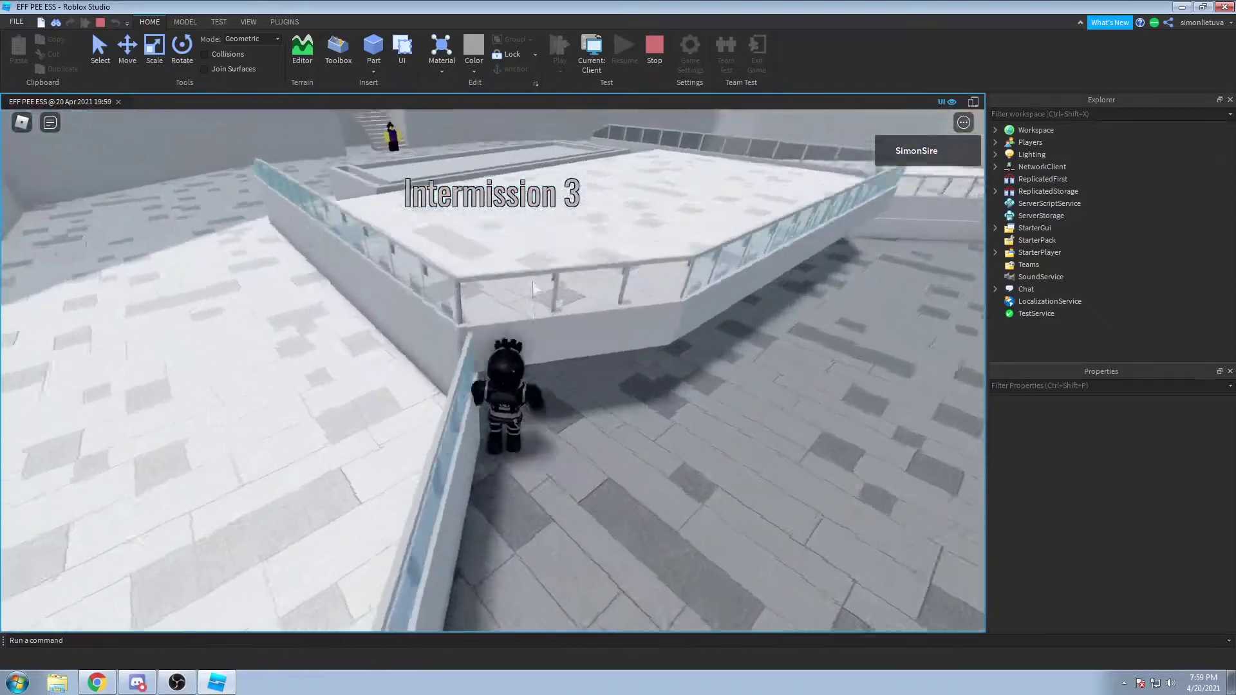
{"action": "key", "text": "space"}
{"action": "scroll", "coordinate": [532, 284], "scroll_direction": "up", "scroll_amount": 5}
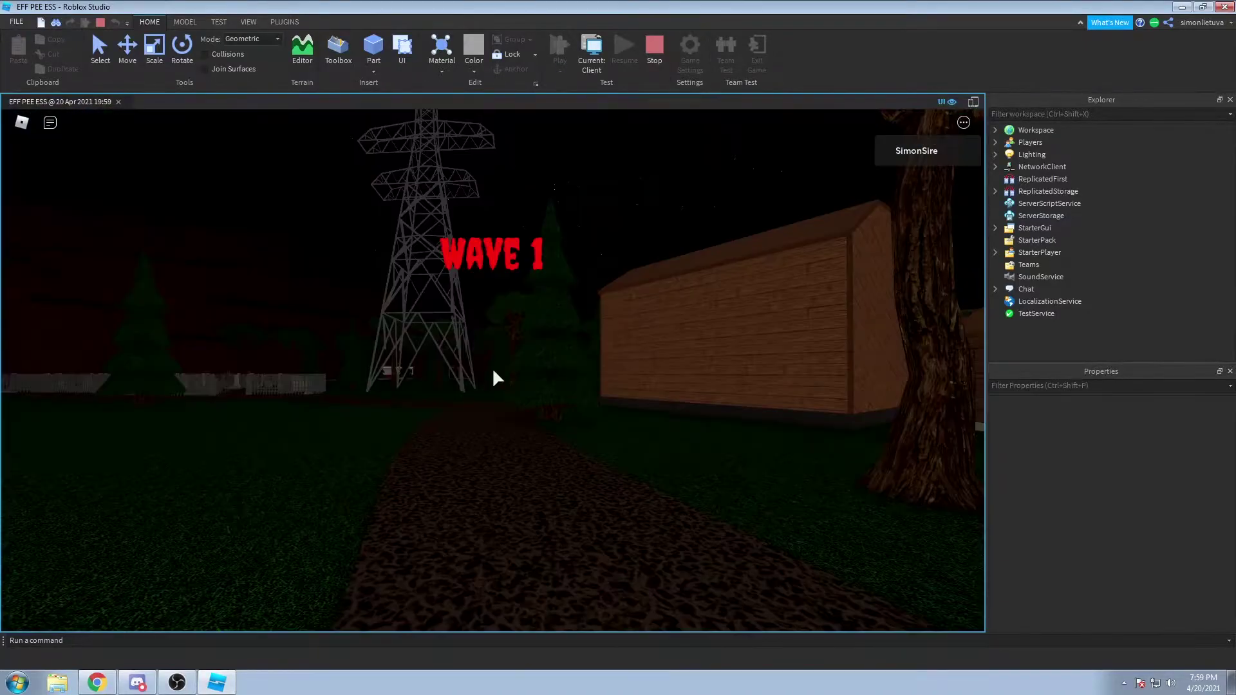
Step: Playtest the start of wave 1 in the dark forest map, equipping the long wooden-stocked gun and aiming it
{"action": "key", "text": "w"}
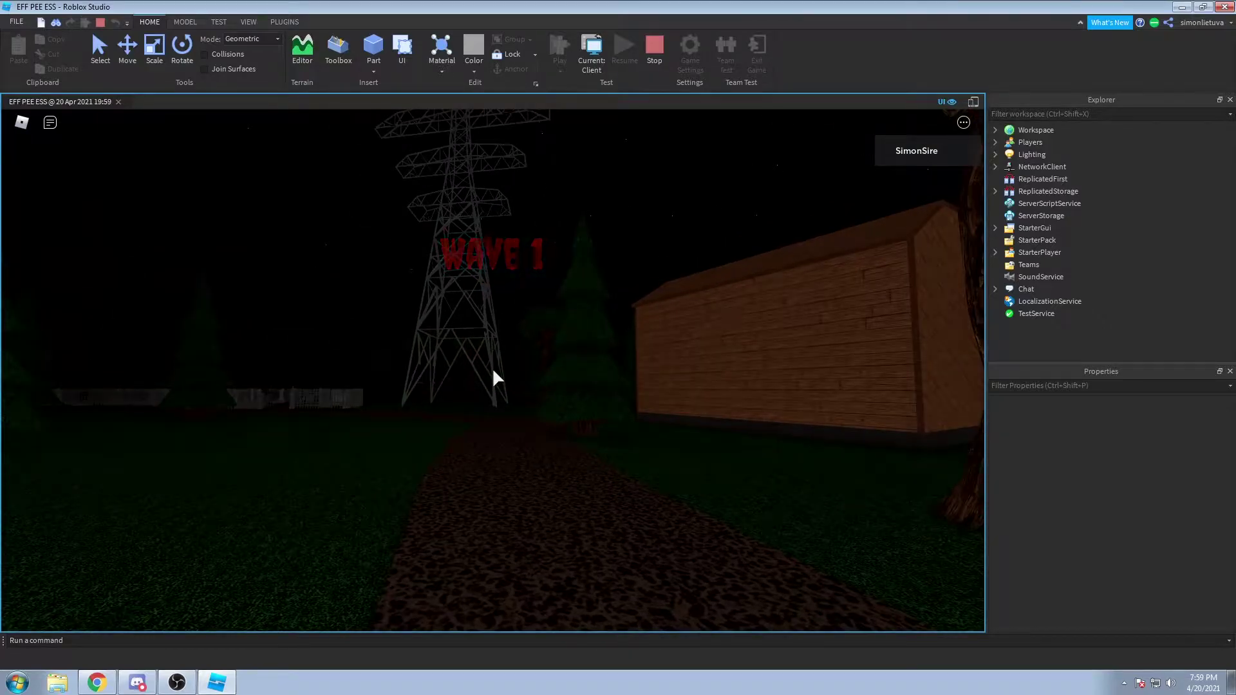
{"action": "key", "text": "w"}
{"action": "key", "text": "1"}
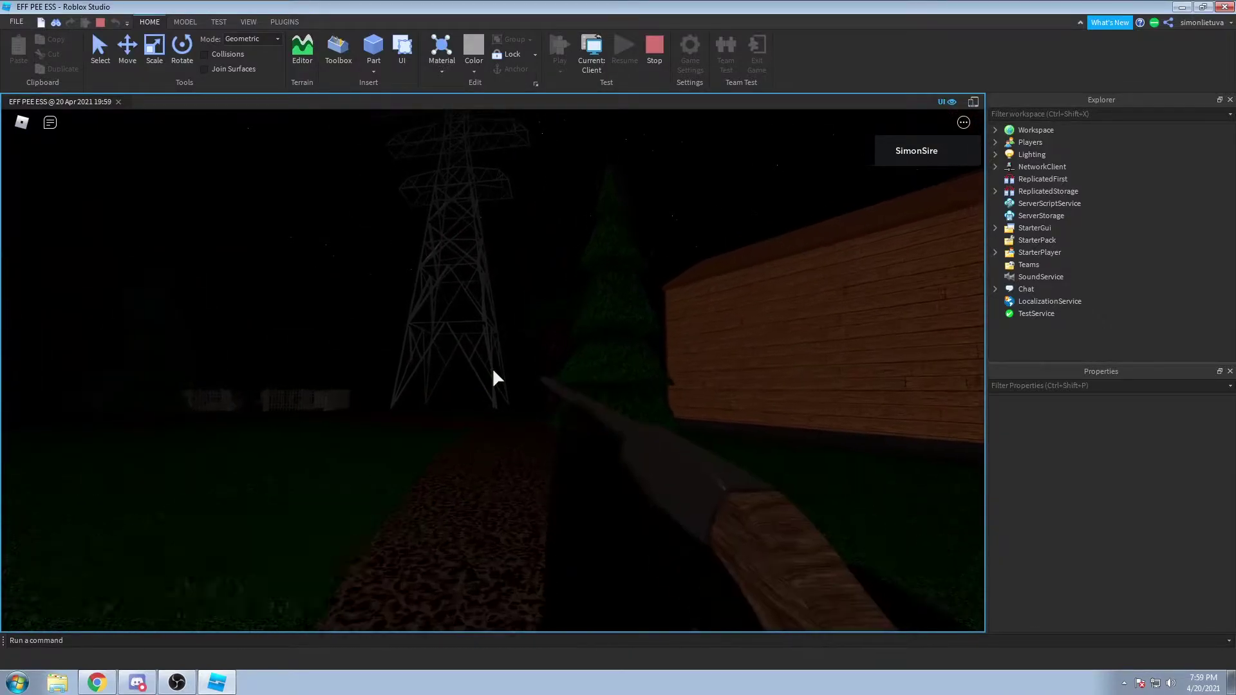
{"action": "right_click", "coordinate": [493, 371]}
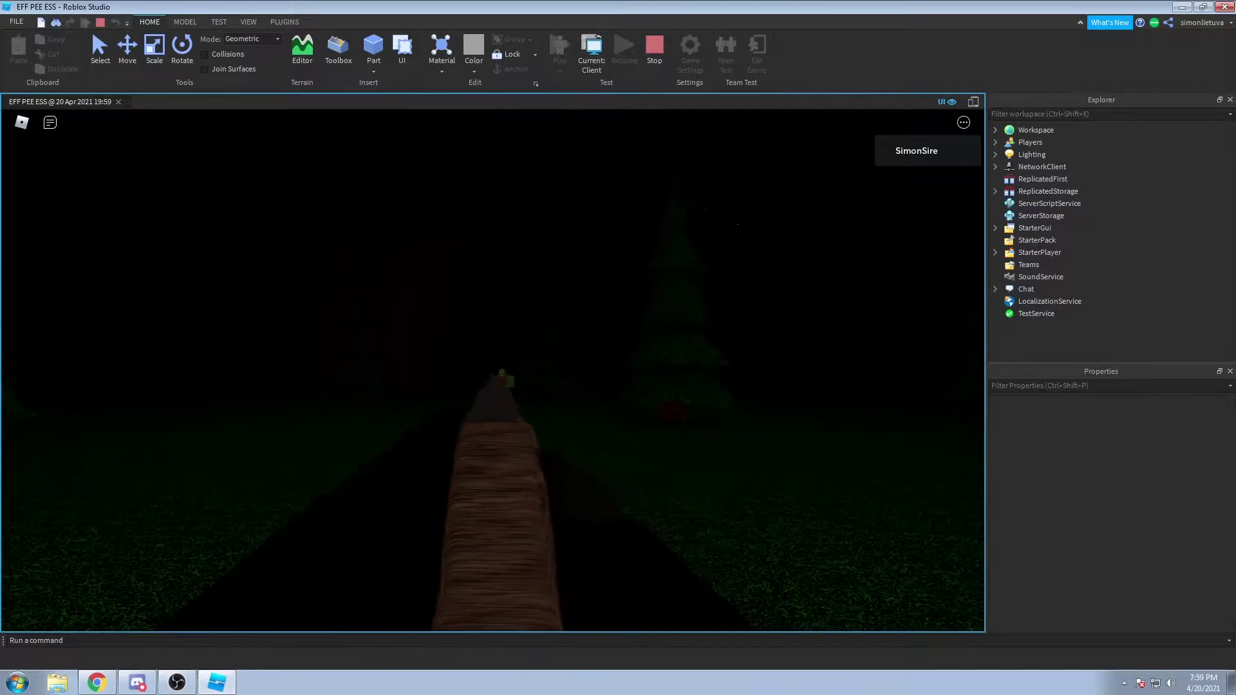
{"action": "right_click", "coordinate": [493, 371]}
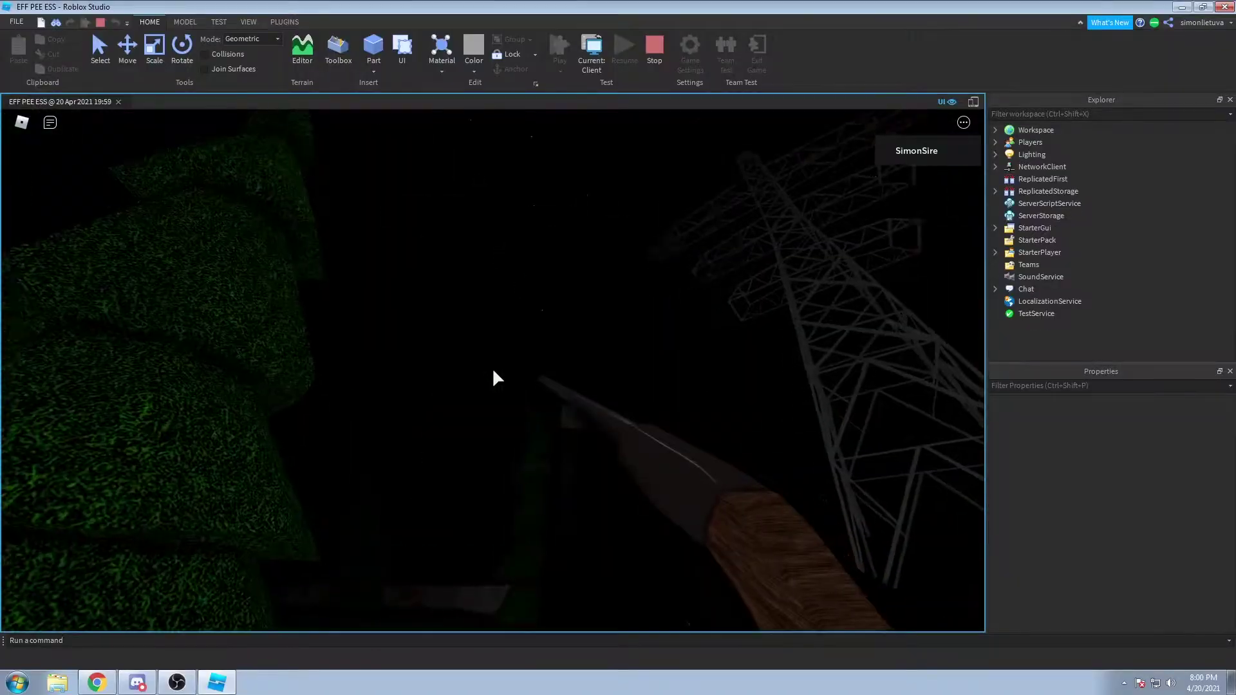
{"action": "key", "text": "1"}
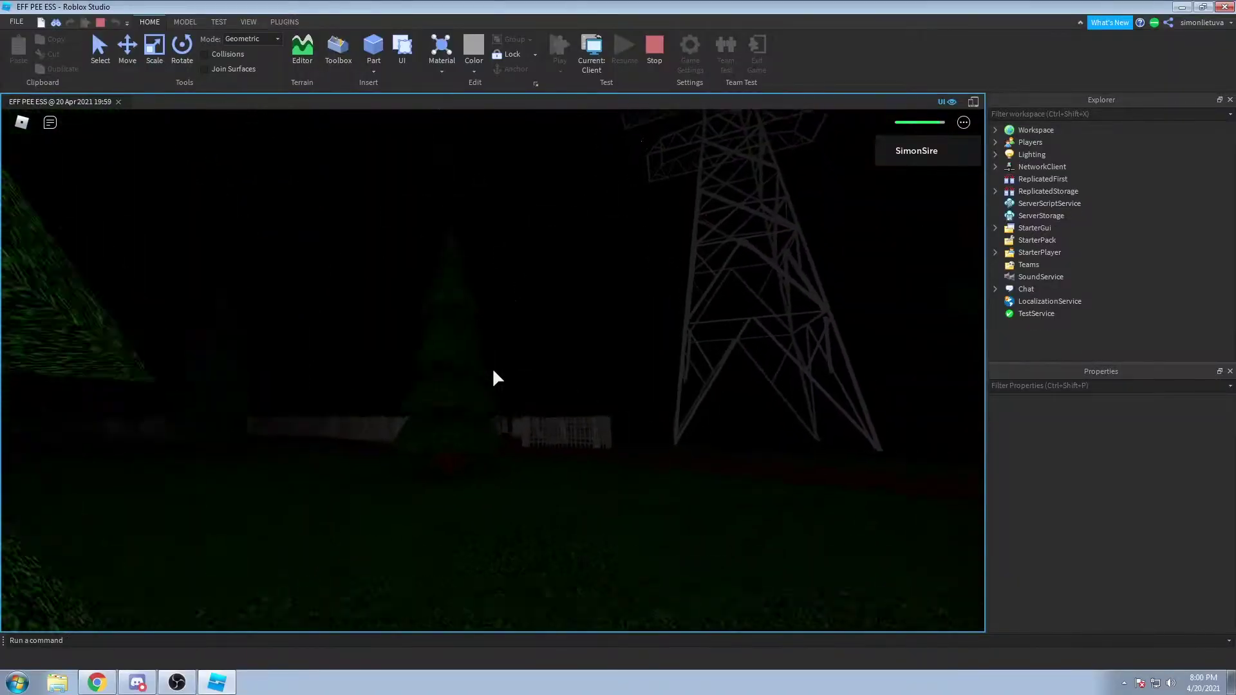
Step: Equip the pistol in the playtest, advance along the white fence and aim and shoot at the zombies
{"action": "key", "text": "w"}
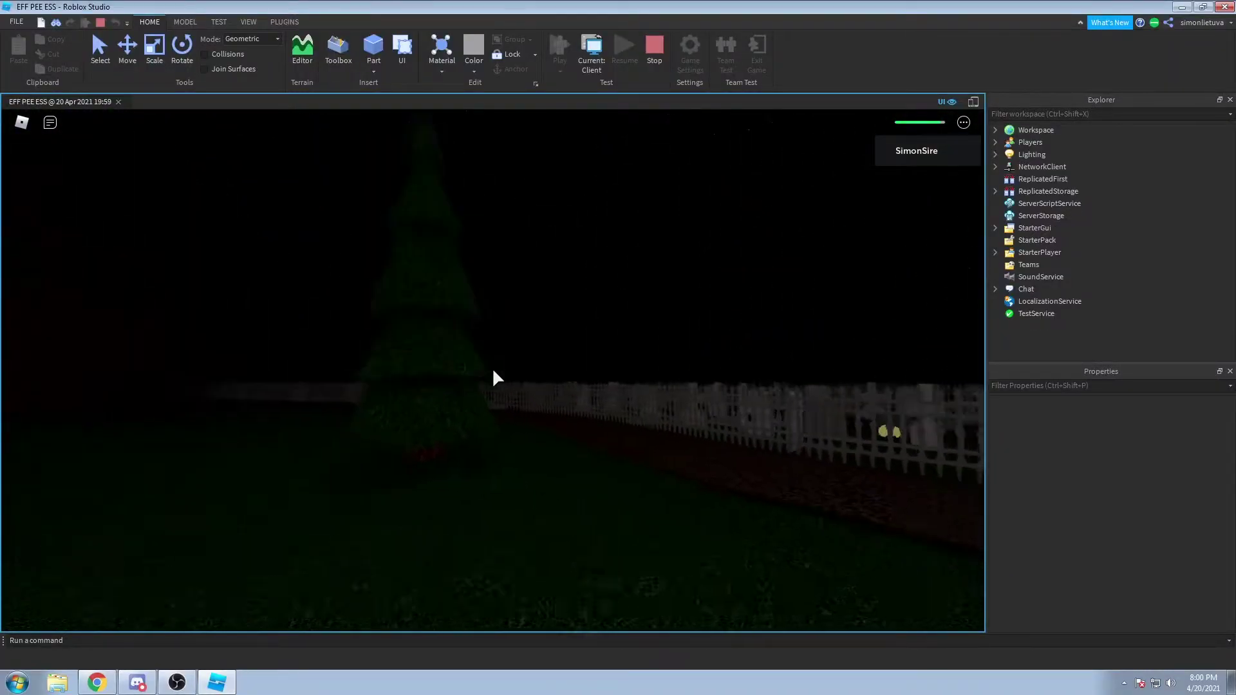
{"action": "key", "text": "1"}
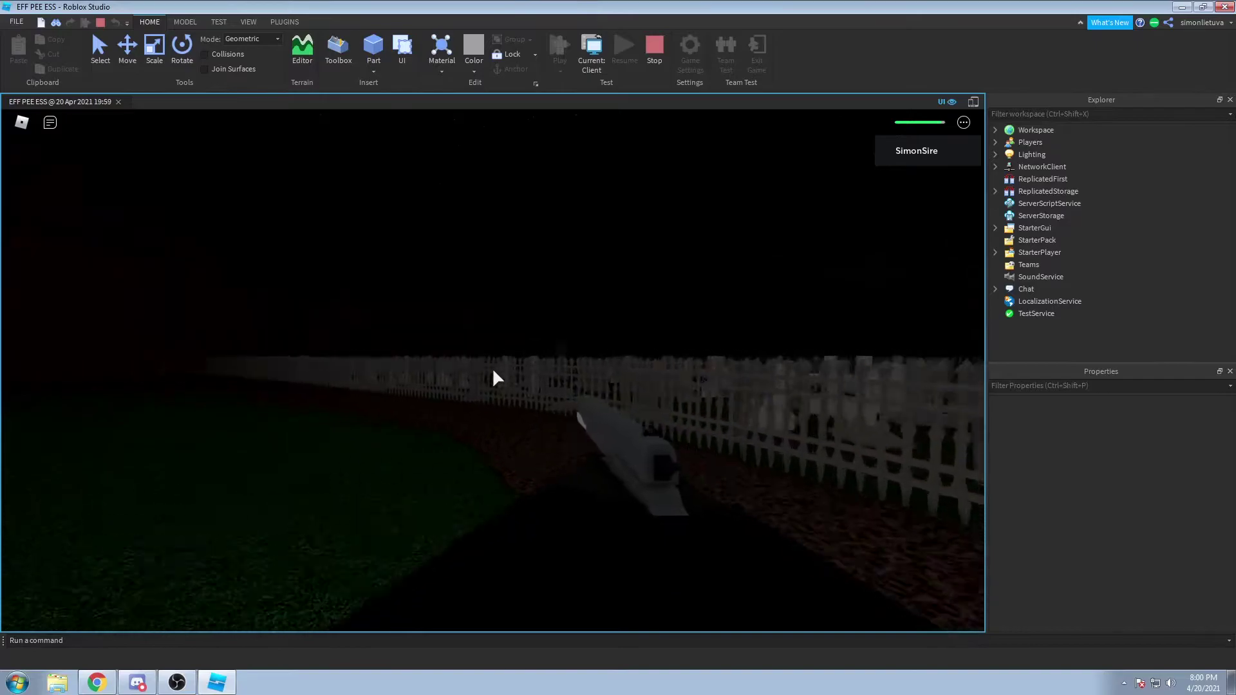
{"action": "key", "text": "w"}
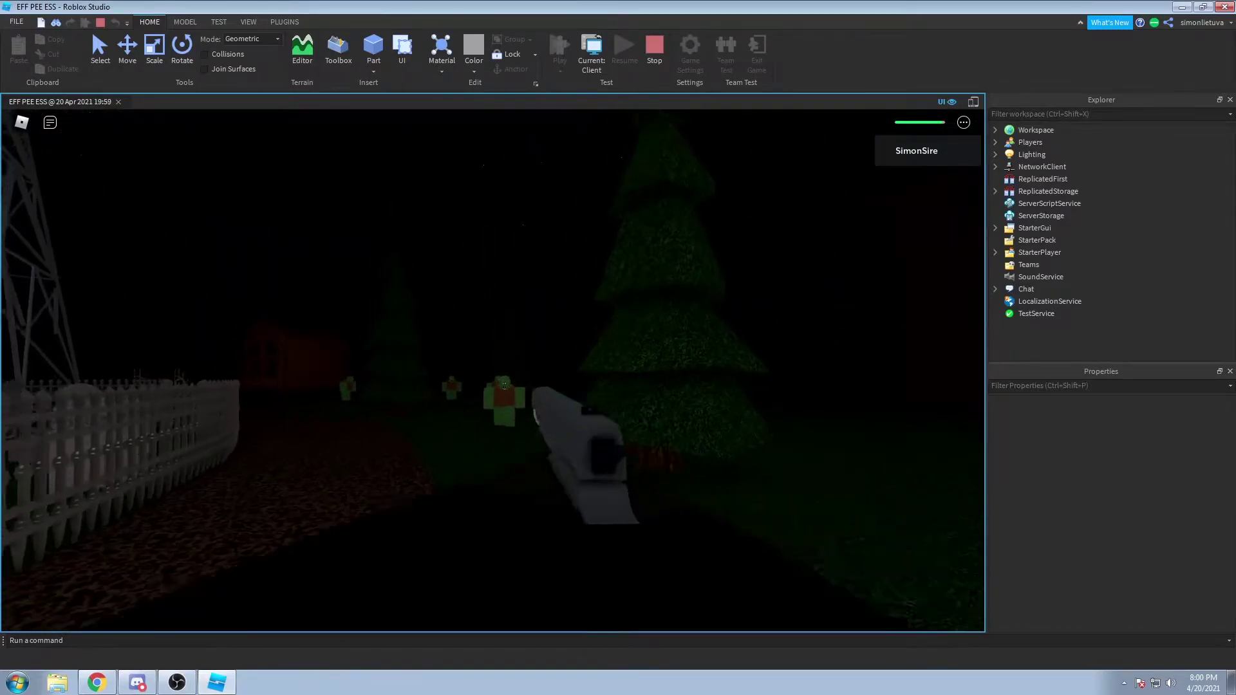
{"action": "key", "text": "w"}
{"action": "right_click", "coordinate": [492, 369]}
{"action": "left_click", "coordinate": [492, 368]}
{"action": "left_click", "coordinate": [491, 368]}
{"action": "right_click", "coordinate": [491, 368]}
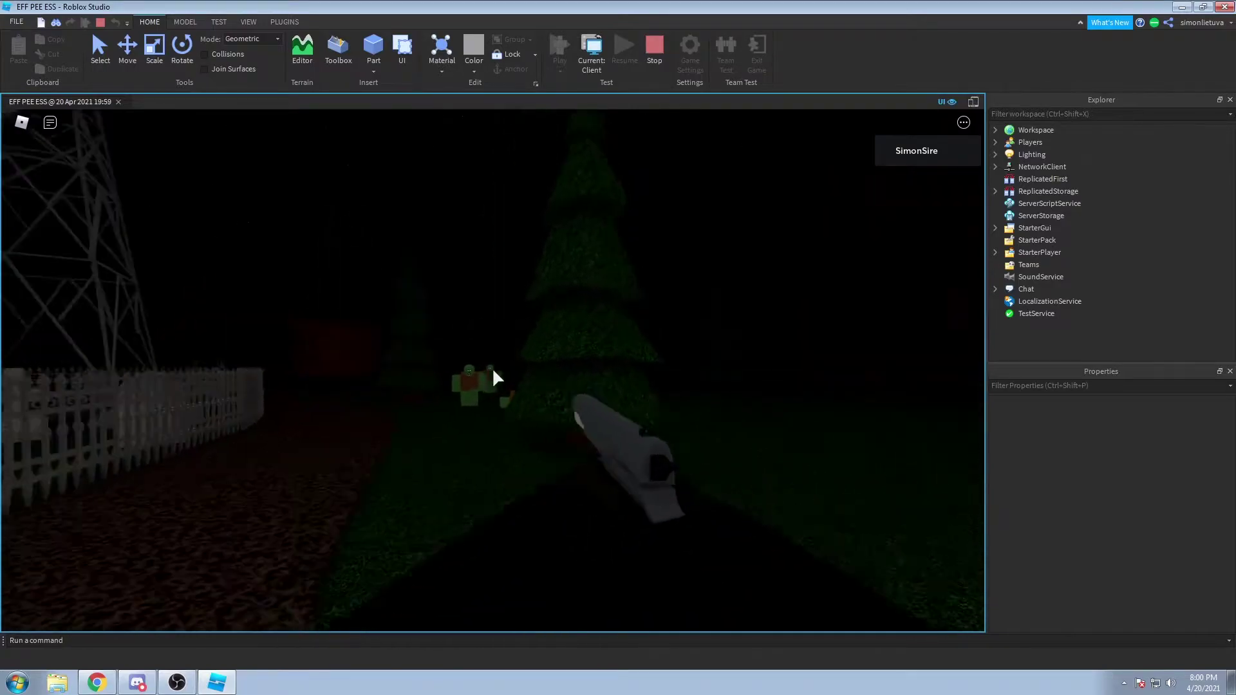
{"action": "right_click_drag", "start_coordinate": [491, 368], "coordinate": [492, 368]}
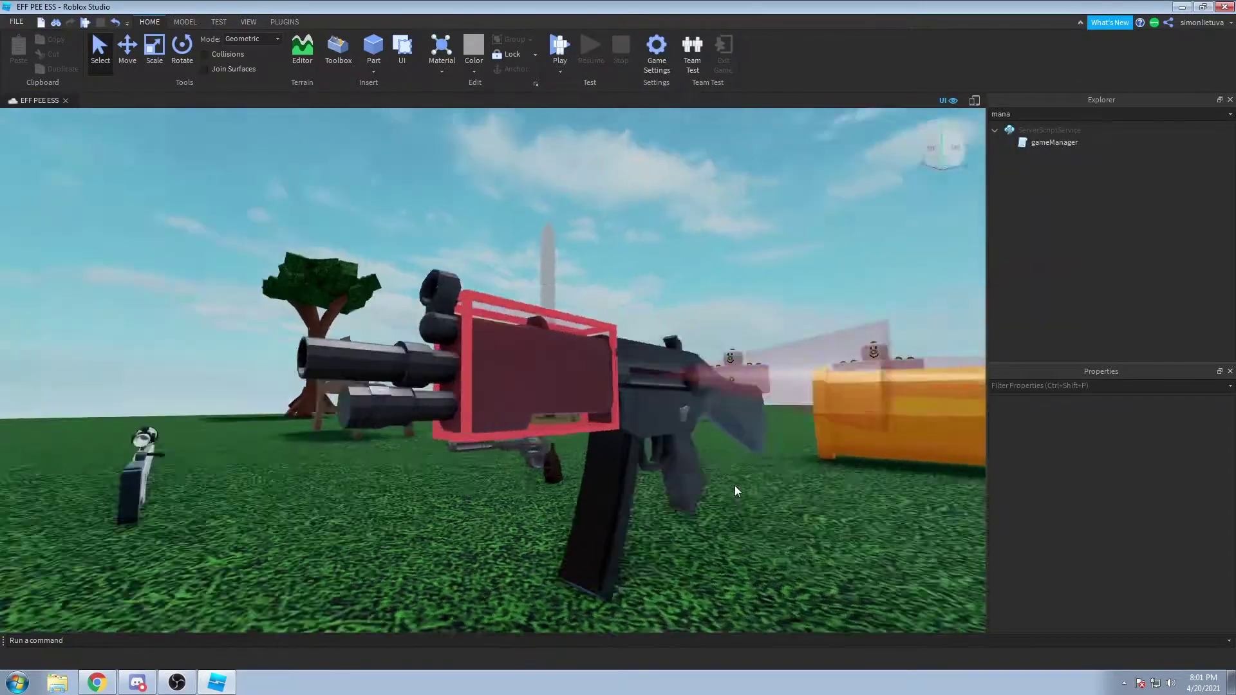
Step: Examine the rifle model and the other weapons displayed on the grass at close range
{"action": "scroll", "coordinate": [736, 485], "scroll_direction": "up", "scroll_amount": 5}
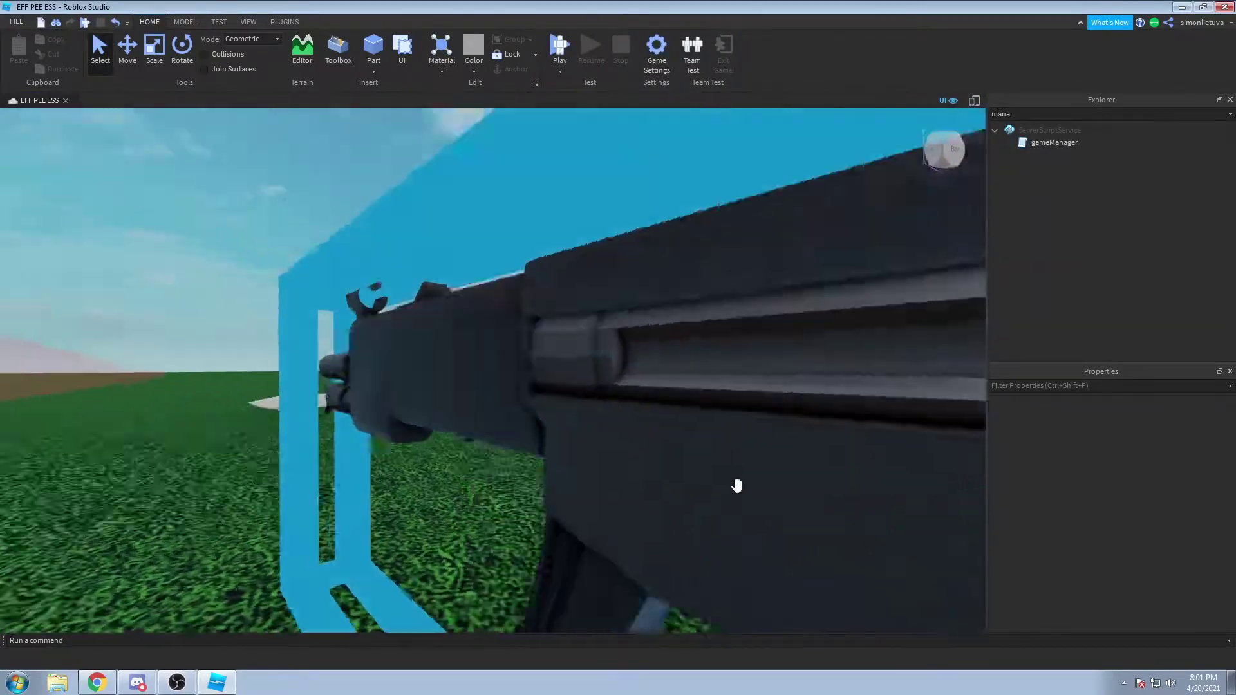
{"action": "scroll", "coordinate": [736, 485], "scroll_direction": "down", "scroll_amount": 6}
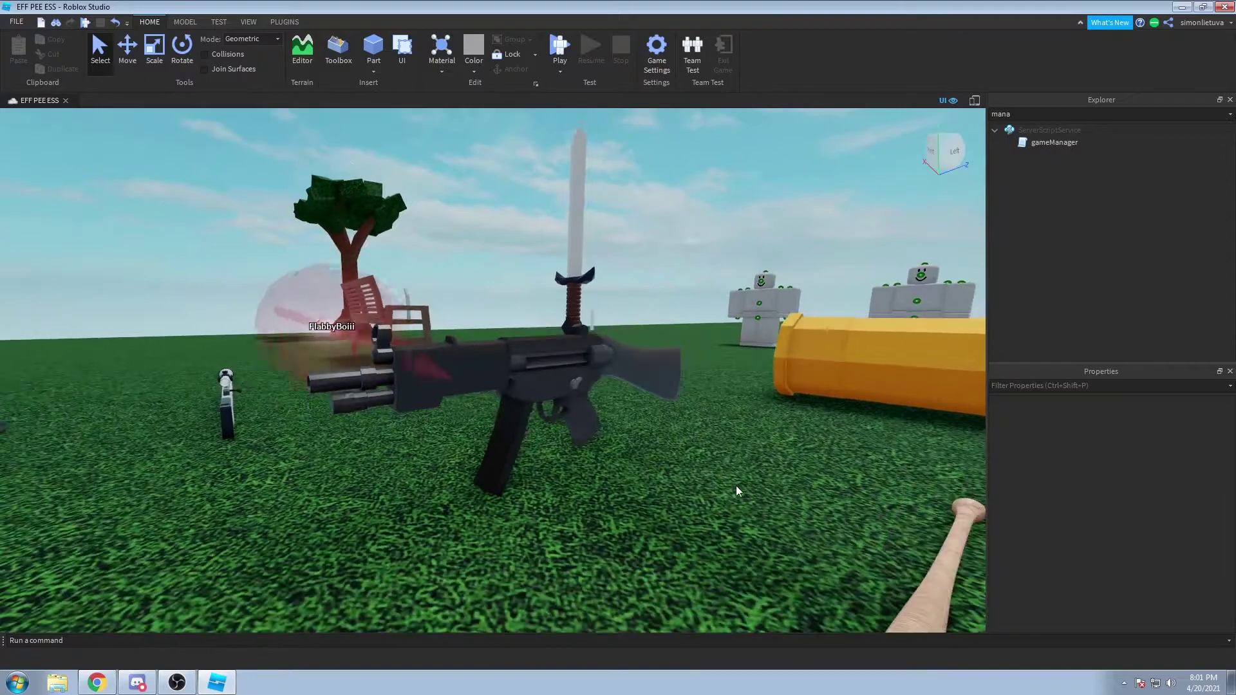
{"action": "right_click_drag", "start_coordinate": [736, 486], "coordinate": [558, 489]}
{"action": "scroll", "coordinate": [563, 470], "scroll_direction": "up", "scroll_amount": 6}
{"action": "scroll", "coordinate": [567, 469], "scroll_direction": "up", "scroll_amount": 3}
{"action": "scroll", "coordinate": [566, 466], "scroll_direction": "up", "scroll_amount": 6}
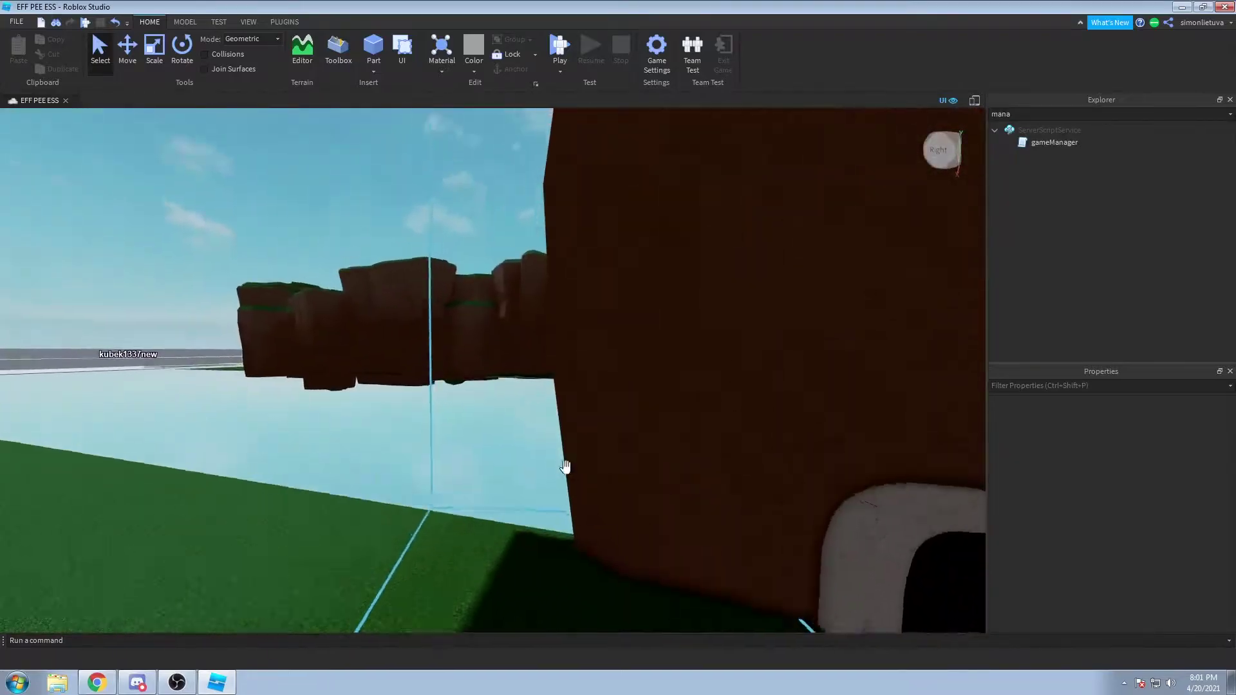
Step: Examine the pair of dark boulders on the fenced mansion lawn from several sides
{"action": "key", "text": "w"}
{"action": "key", "text": "w"}
{"action": "key", "text": "d"}
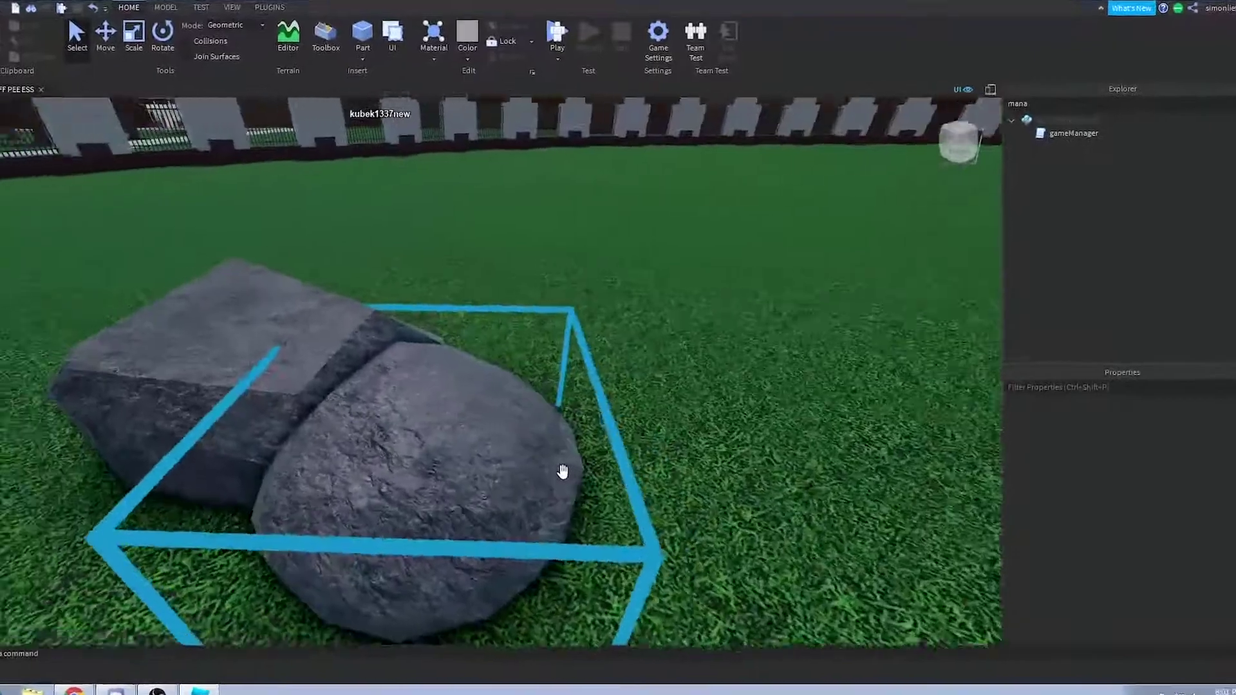
{"action": "key", "text": "a"}
{"action": "key", "text": "s"}
{"action": "key", "text": "w"}
{"action": "key", "text": "d"}
{"action": "key", "text": "s"}
{"action": "key", "text": "a"}
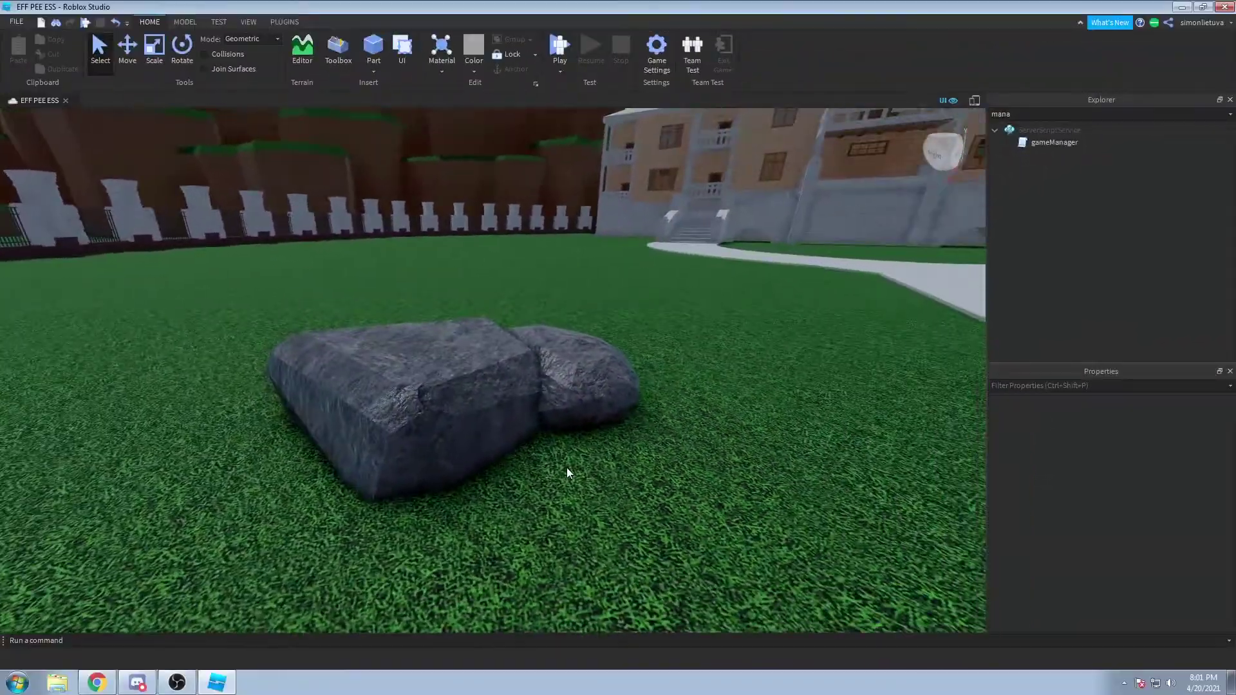
{"action": "key", "text": "w"}
{"action": "key", "text": "s"}
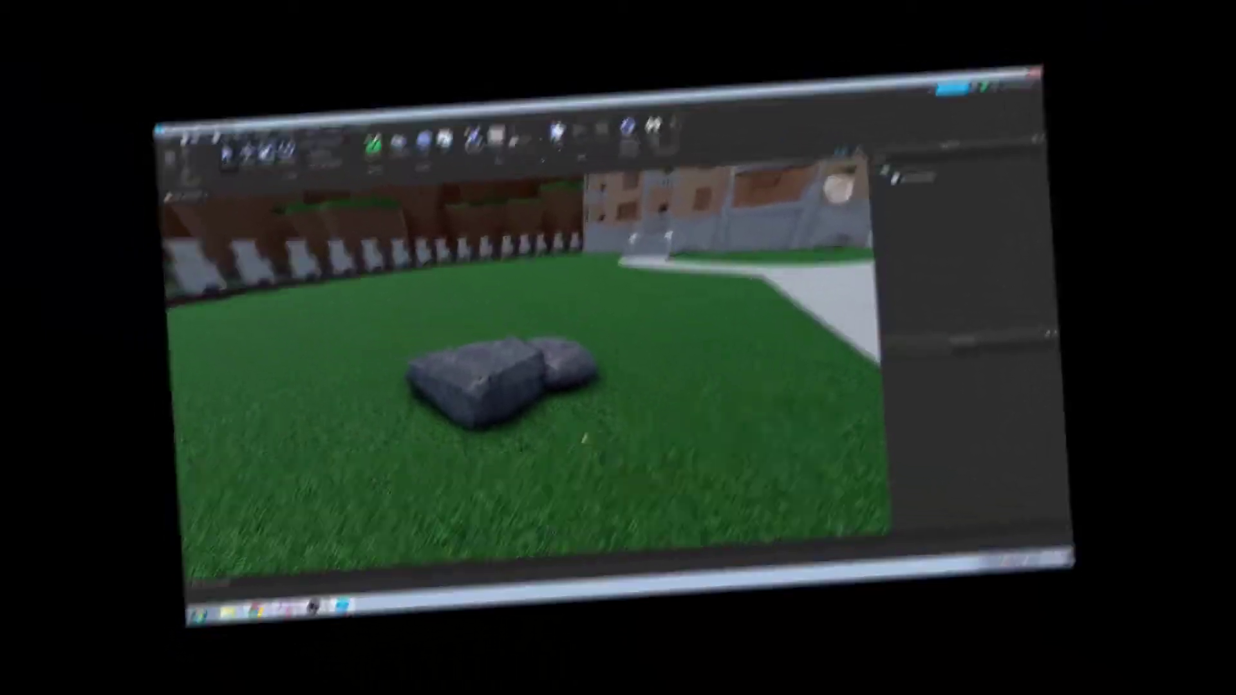
Step: Examine the plaza's grass planter with its rocks, trees and benches, starting from an overview of the map
{"action": "key", "text": "w"}
{"action": "right_click_drag", "start_coordinate": [570, 436], "coordinate": [565, 466]}
{"action": "key", "text": "w"}
{"action": "scroll", "coordinate": [566, 467], "scroll_direction": "up", "scroll_amount": 3}
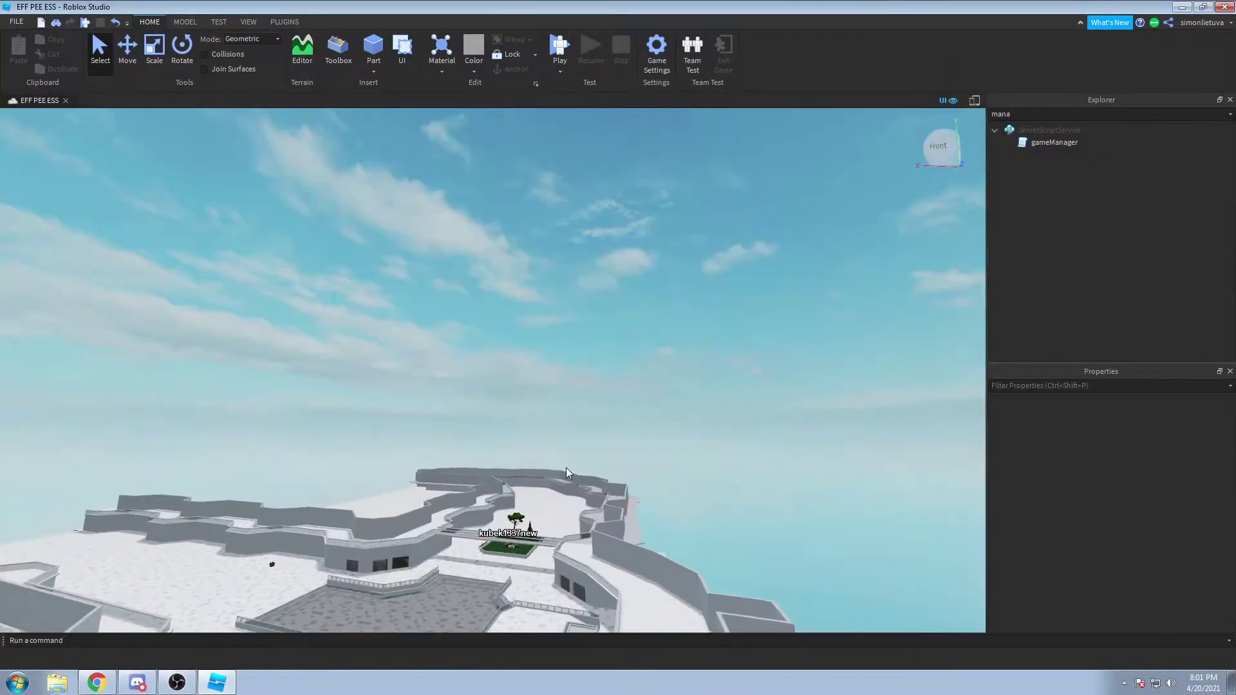
{"action": "scroll", "coordinate": [566, 468], "scroll_direction": "up", "scroll_amount": 3}
{"action": "scroll", "coordinate": [566, 467], "scroll_direction": "up", "scroll_amount": 10}
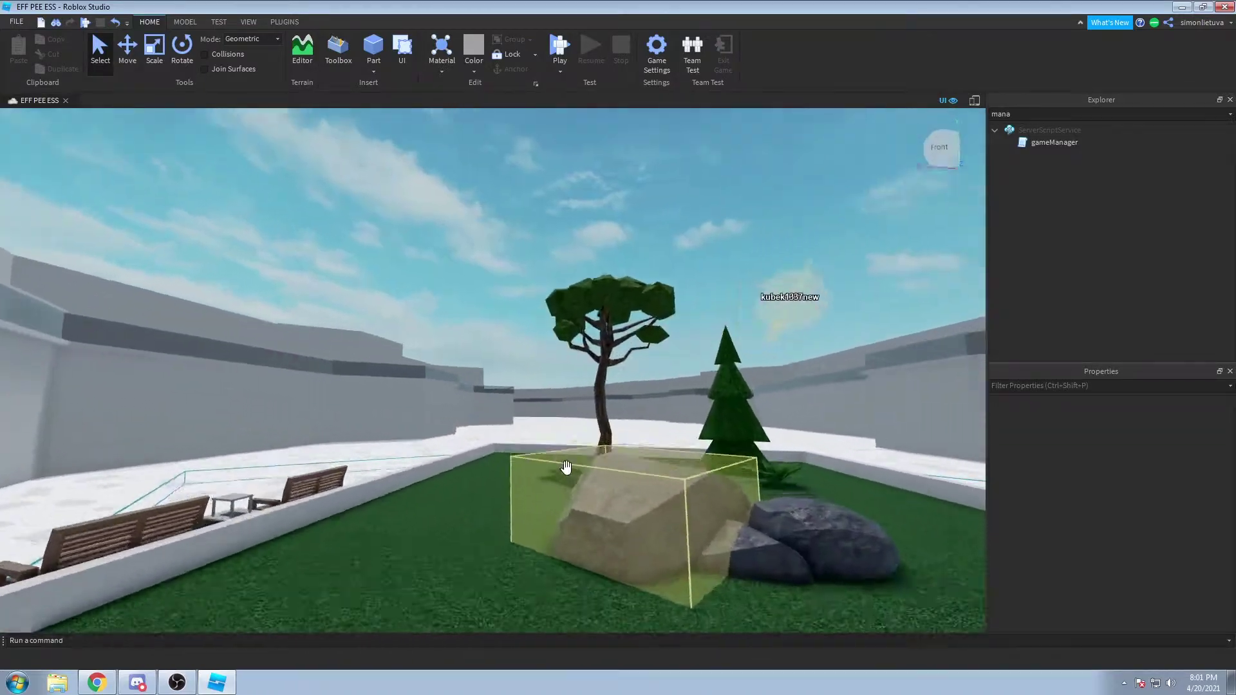
{"action": "key", "text": "w"}
{"action": "right_click_drag", "start_coordinate": [566, 467], "coordinate": [565, 467]}
{"action": "key", "text": "s"}
{"action": "key", "text": "w"}
{"action": "key", "text": "d"}
{"action": "key", "text": "s"}
{"action": "key", "text": "w"}
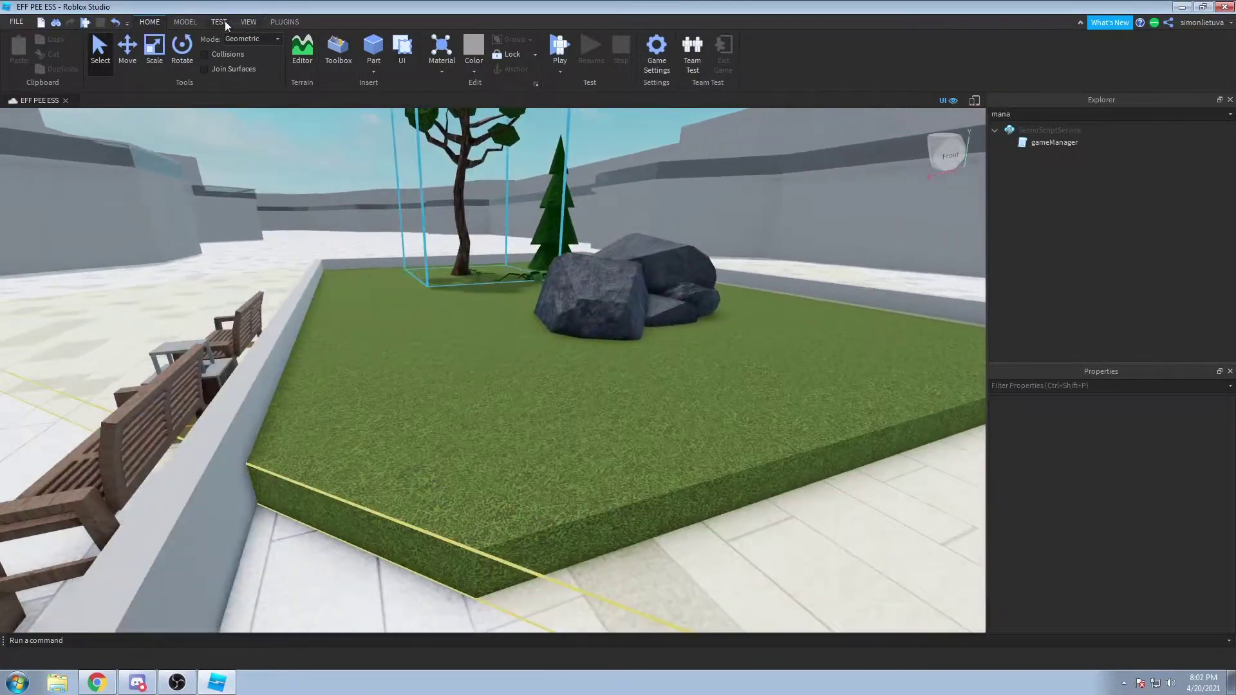
Step: Bring up the plugin tools and activate Building Tools by F3X
{"action": "left_click", "coordinate": [185, 22]}
{"action": "left_click", "coordinate": [545, 54]}
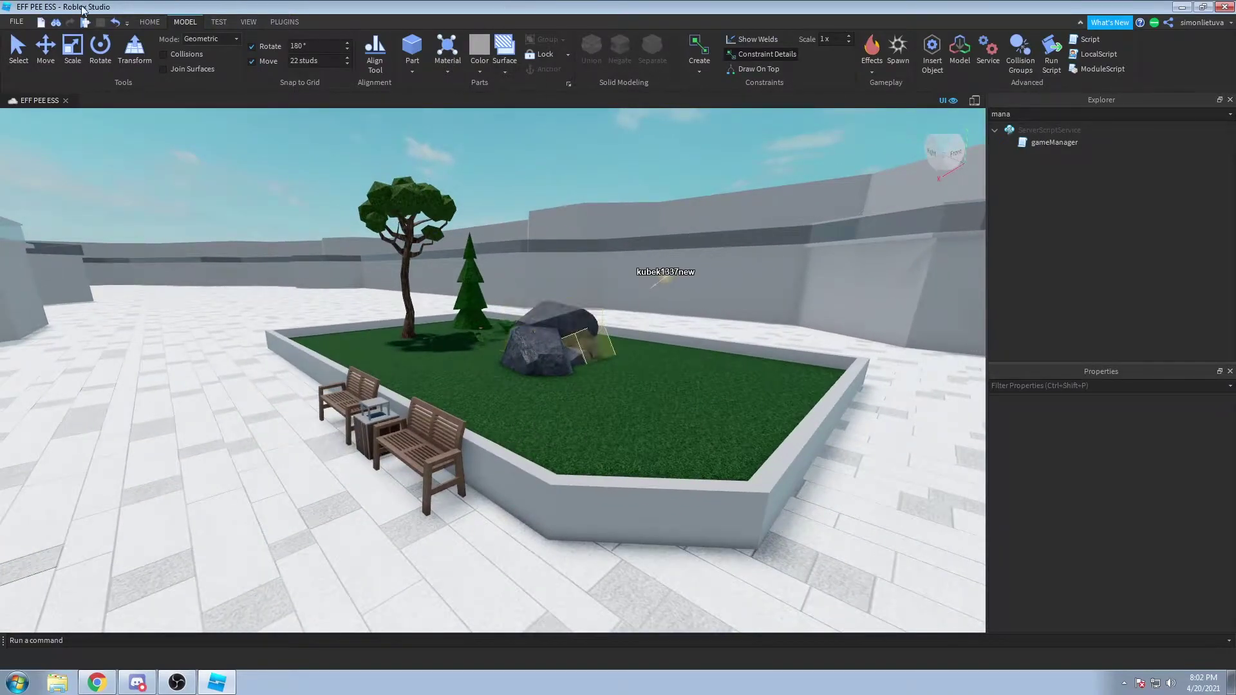
{"action": "left_click", "coordinate": [284, 22]}
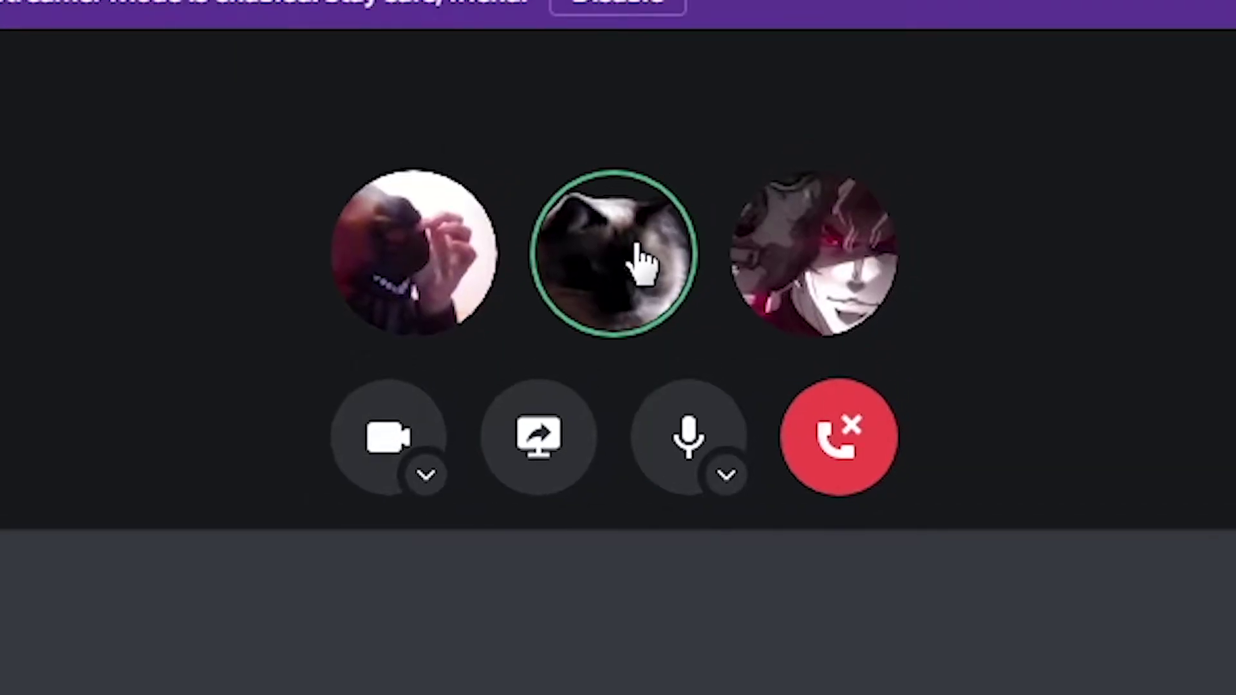
Step: Return from the Discord call to Roblox Studio and examine the planter from across the plaza
{"action": "right_click", "coordinate": [723, 108]}
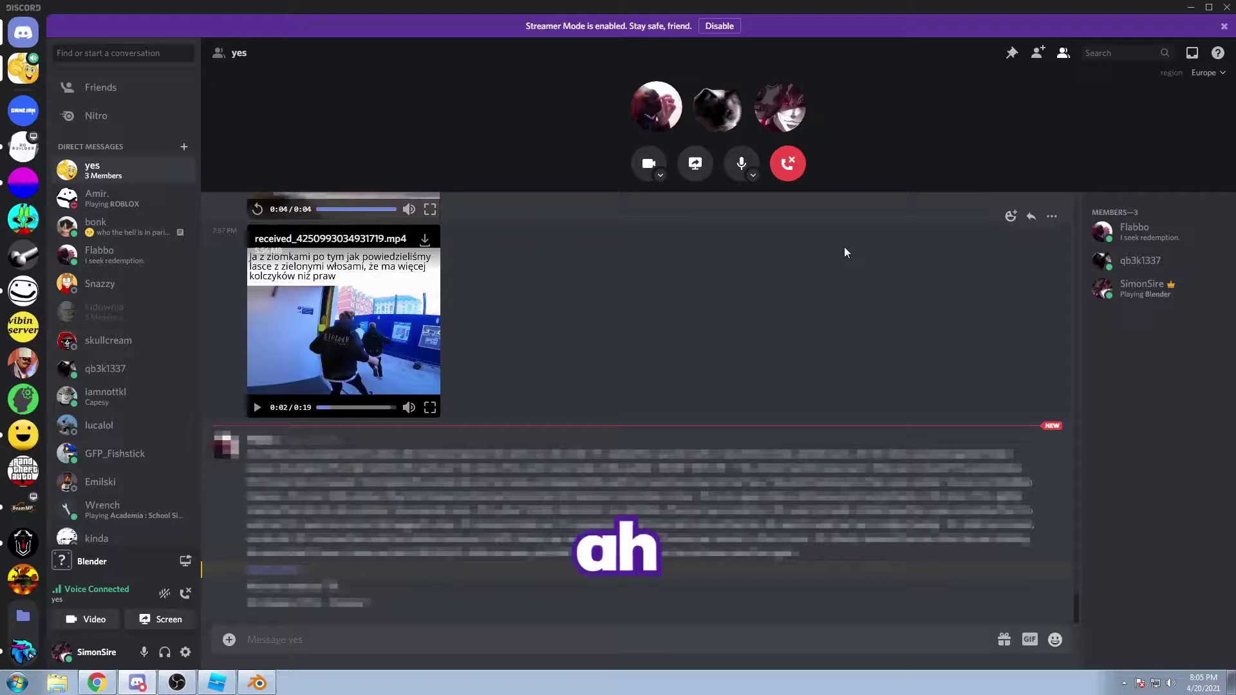
{"action": "left_click", "coordinate": [217, 682]}
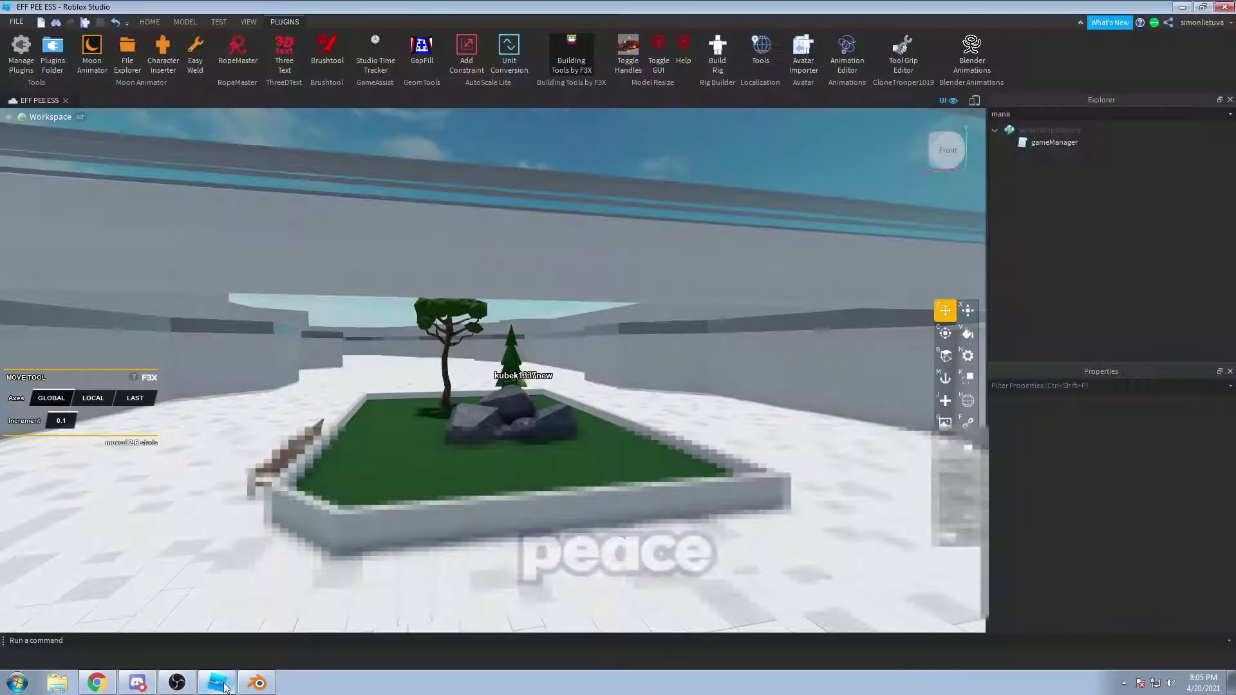
{"action": "key", "text": "w"}
{"action": "key", "text": "s"}
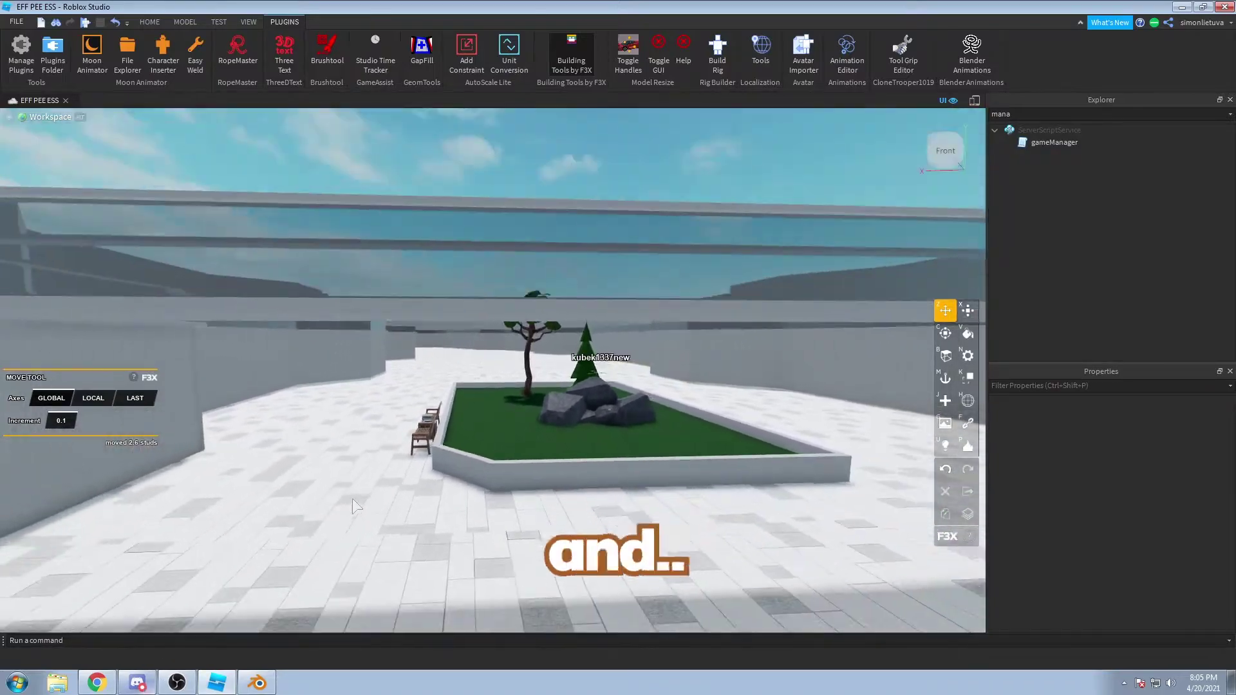
{"action": "right_click_drag", "start_coordinate": [486, 345], "coordinate": [242, 568]}
{"action": "key", "text": "w"}
Step: Switch to the Discord group call and open the first call participant's options
{"action": "left_click", "coordinate": [139, 681]}
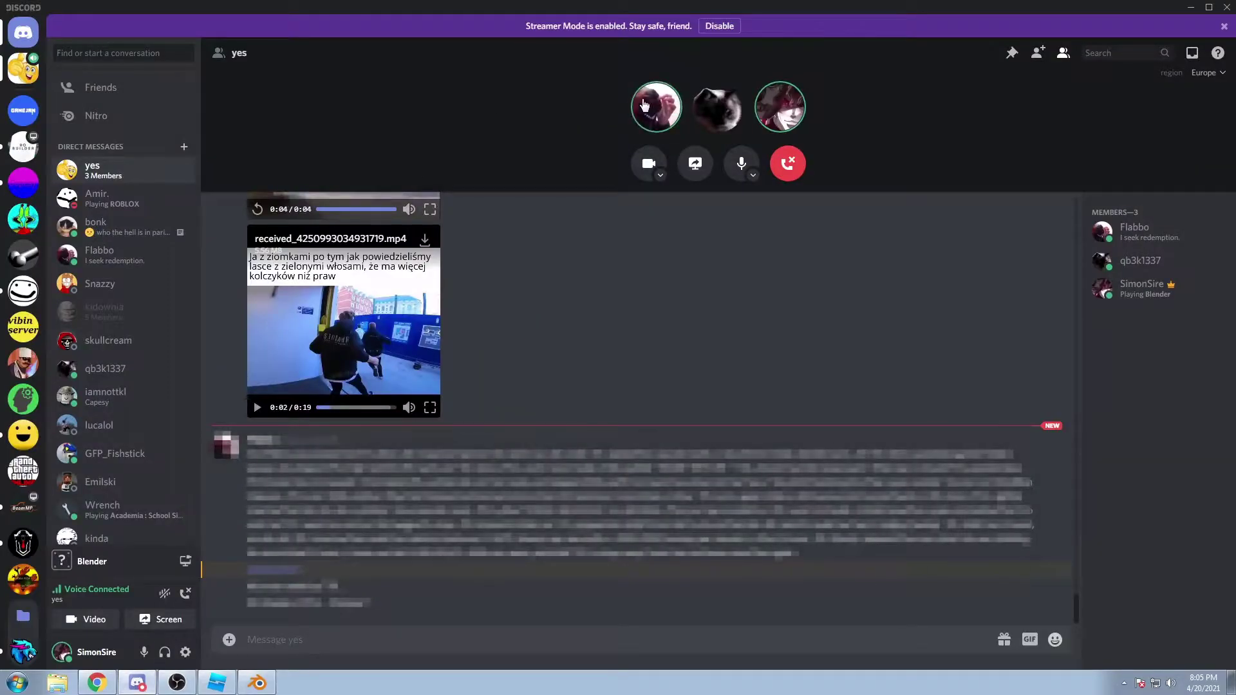
{"action": "right_click", "coordinate": [665, 103]}
{"action": "left_click", "coordinate": [894, 310]}
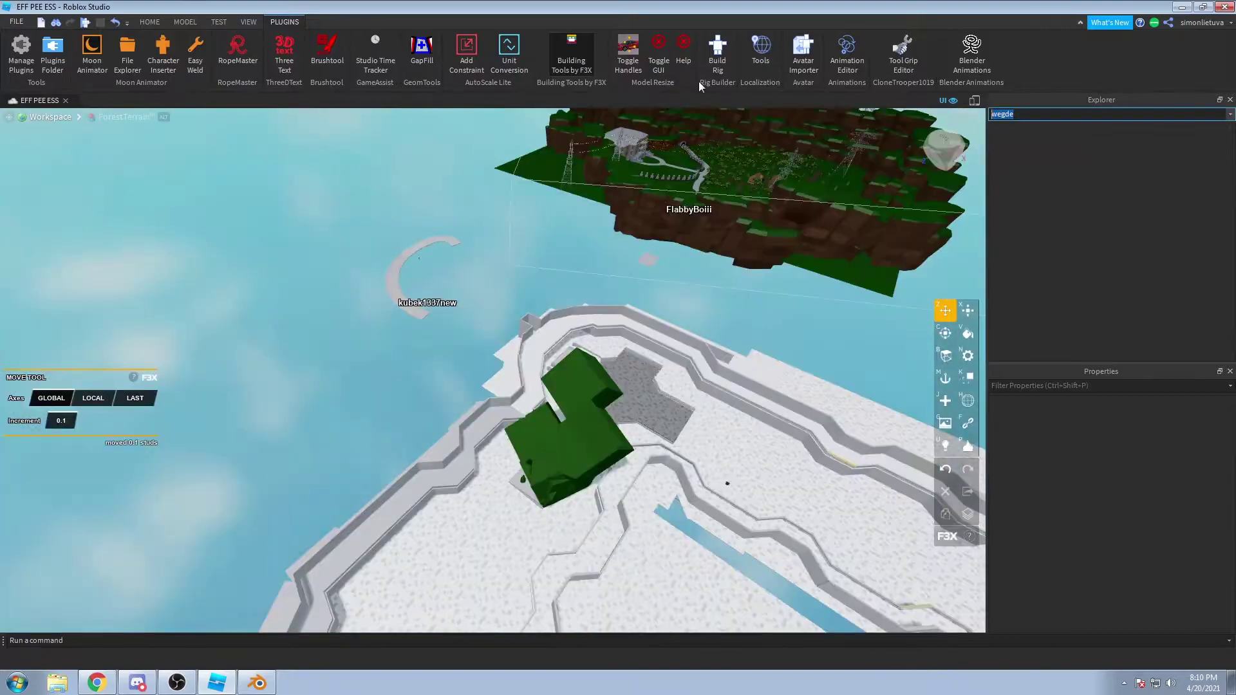
Step: Clear the Explorer's object filter and deselect the terrain model
{"action": "key", "text": "BackSpace"}
{"action": "left_click", "coordinate": [698, 338]}
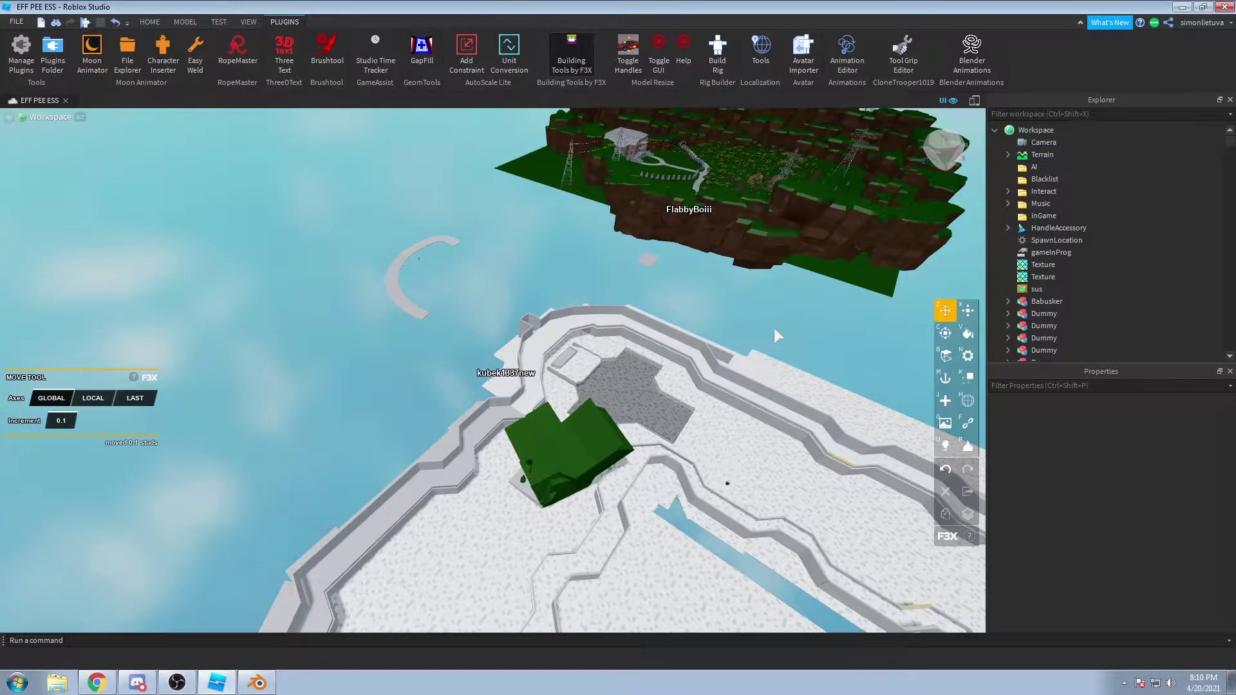
Step: Examine the planter's rocks with the waterfall and the benches beside it, and switch to Discord
{"action": "scroll", "coordinate": [774, 328], "scroll_direction": "up", "scroll_amount": 5}
{"action": "key", "text": "w"}
{"action": "mouse_move", "coordinate": [613, 430]}
{"action": "right_mouse_down"}
{"action": "mouse_move", "coordinate": [593, 430]}
{"action": "mouse_move", "coordinate": [614, 415]}
{"action": "right_mouse_up"}
{"action": "key", "text": "w"}
{"action": "key", "text": "w"}
{"action": "right_click_drag", "start_coordinate": [612, 409], "coordinate": [610, 409]}
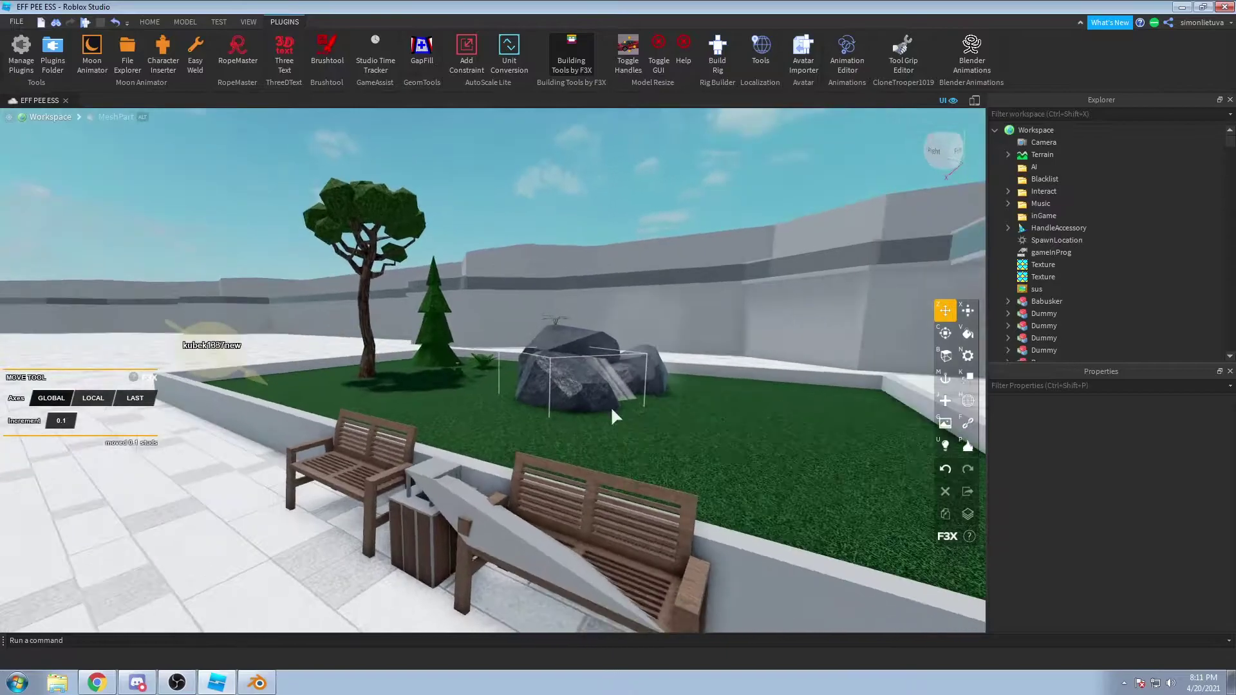
{"action": "right_click_drag", "start_coordinate": [547, 519], "coordinate": [544, 528]}
{"action": "scroll", "coordinate": [545, 527], "scroll_direction": "up", "scroll_amount": 3}
{"action": "left_click", "coordinate": [137, 682]}
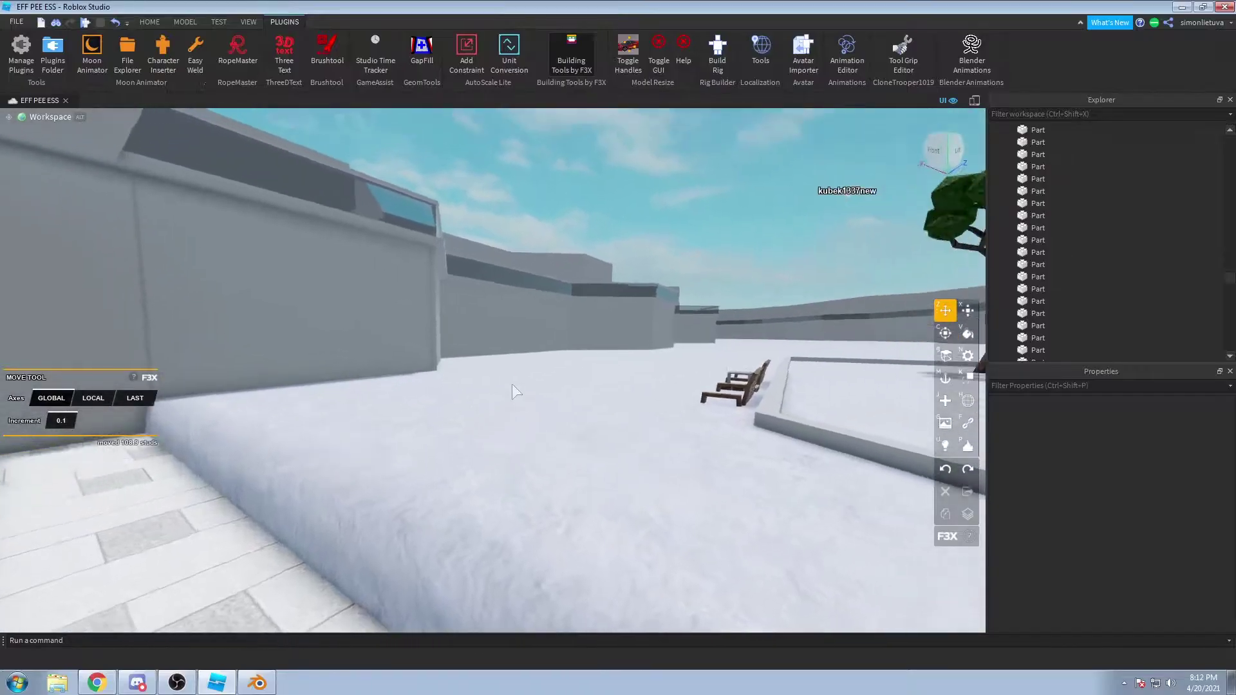
Step: Examine the plaza paving around the planter and the raised glass-railed walkway crossing beside it
{"action": "right_click_drag", "start_coordinate": [512, 383], "coordinate": [511, 383]}
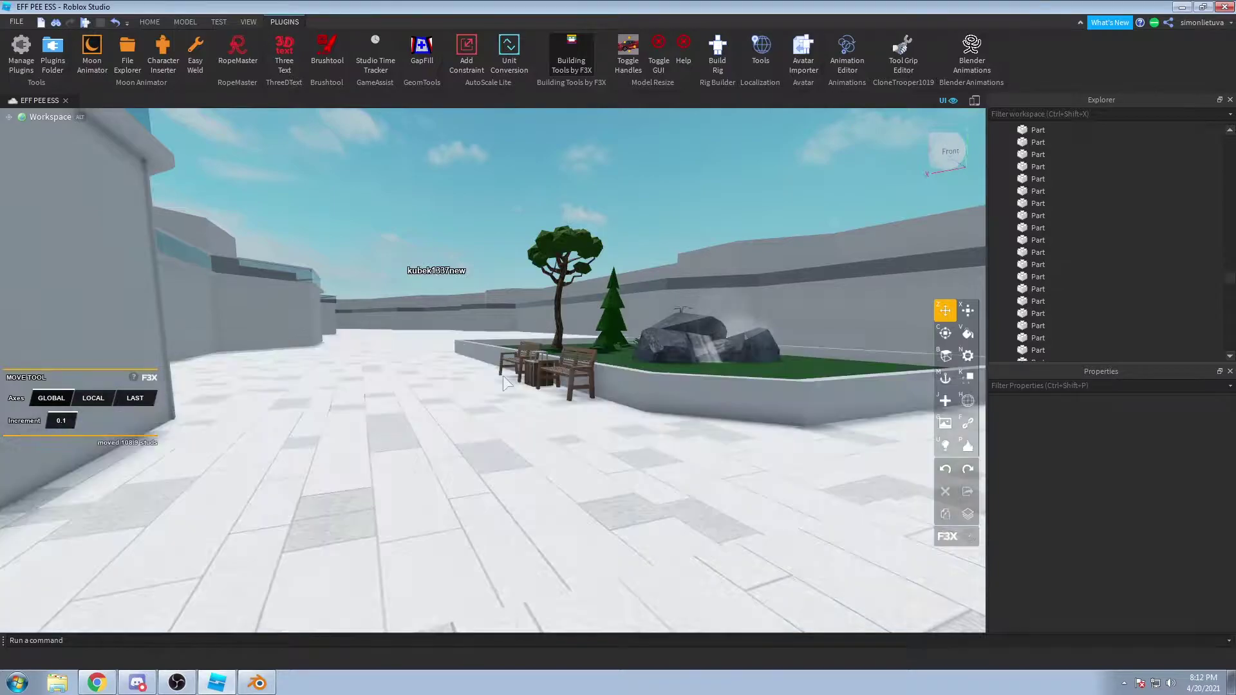
{"action": "key", "text": "w"}
{"action": "right_click_drag", "start_coordinate": [504, 376], "coordinate": [519, 402]}
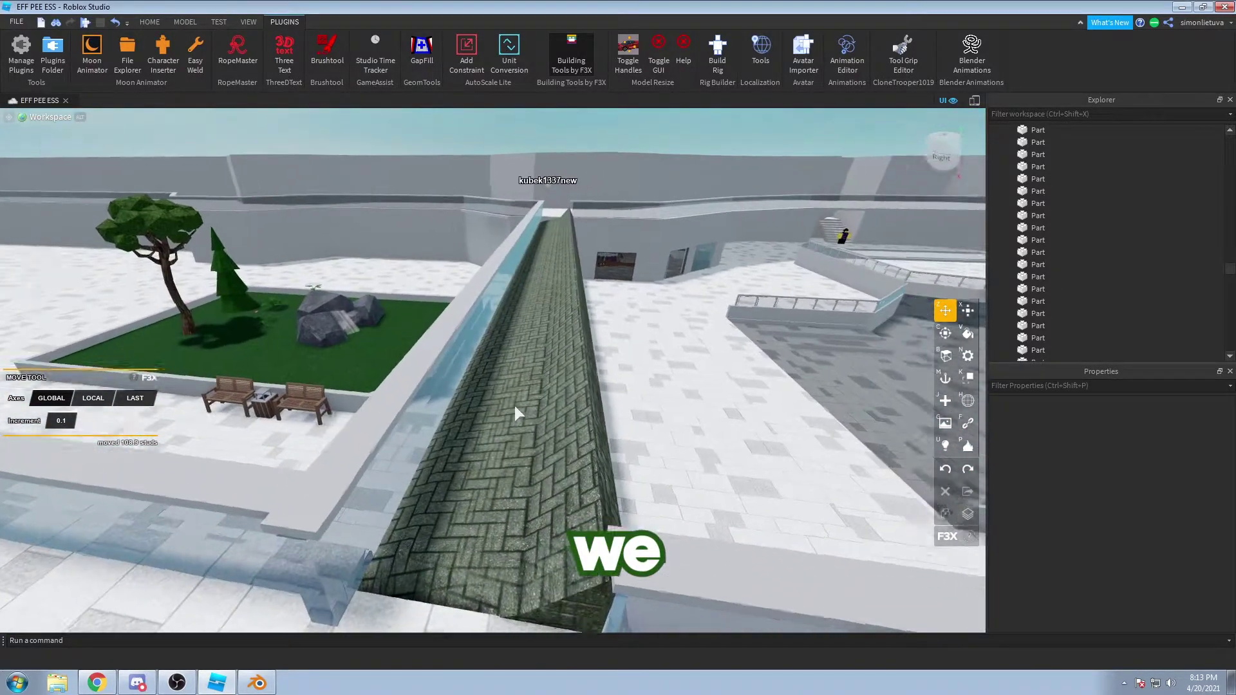
{"action": "key", "text": "w"}
{"action": "right_click_drag", "start_coordinate": [515, 405], "coordinate": [520, 408]}
{"action": "key", "text": "w"}
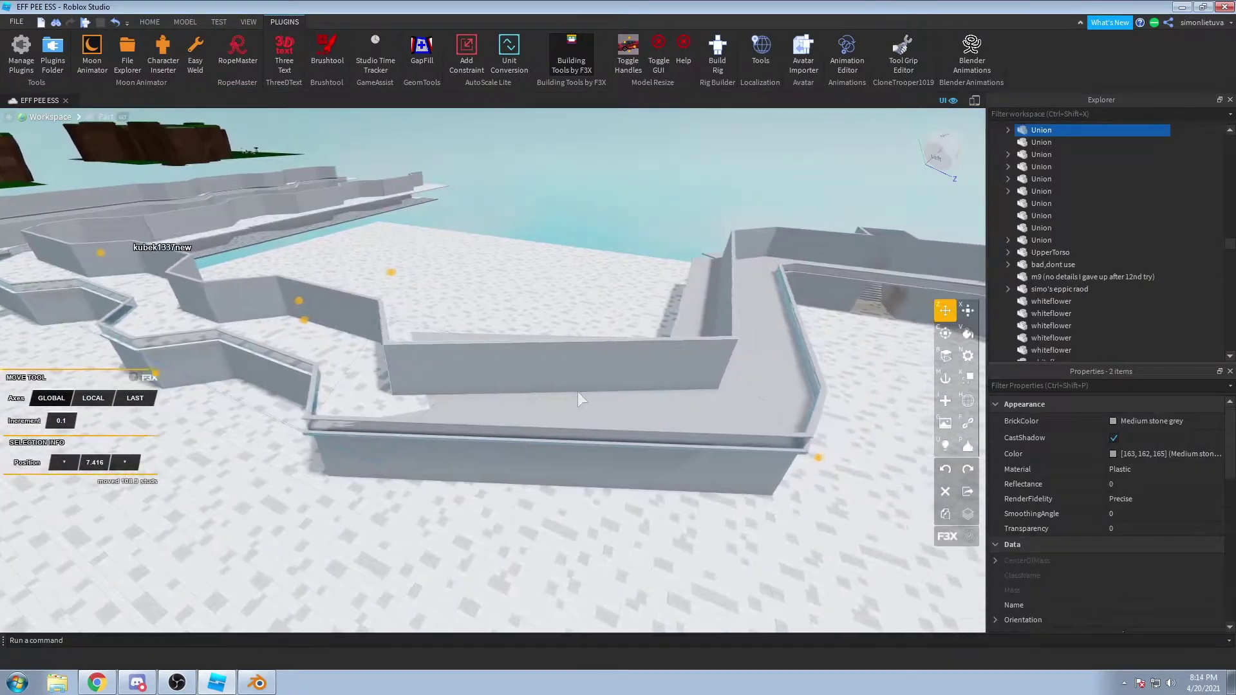
Step: Add the grey wall sections along the raised walkway to the current selection
{"action": "right_click_drag", "start_coordinate": [578, 393], "coordinate": [604, 369]}
{"action": "key", "text": "d"}
{"action": "left_click", "coordinate": [626, 337], "text": "shift"}
{"action": "left_click", "coordinate": [609, 372], "text": "shift"}
{"action": "key", "text": "d"}
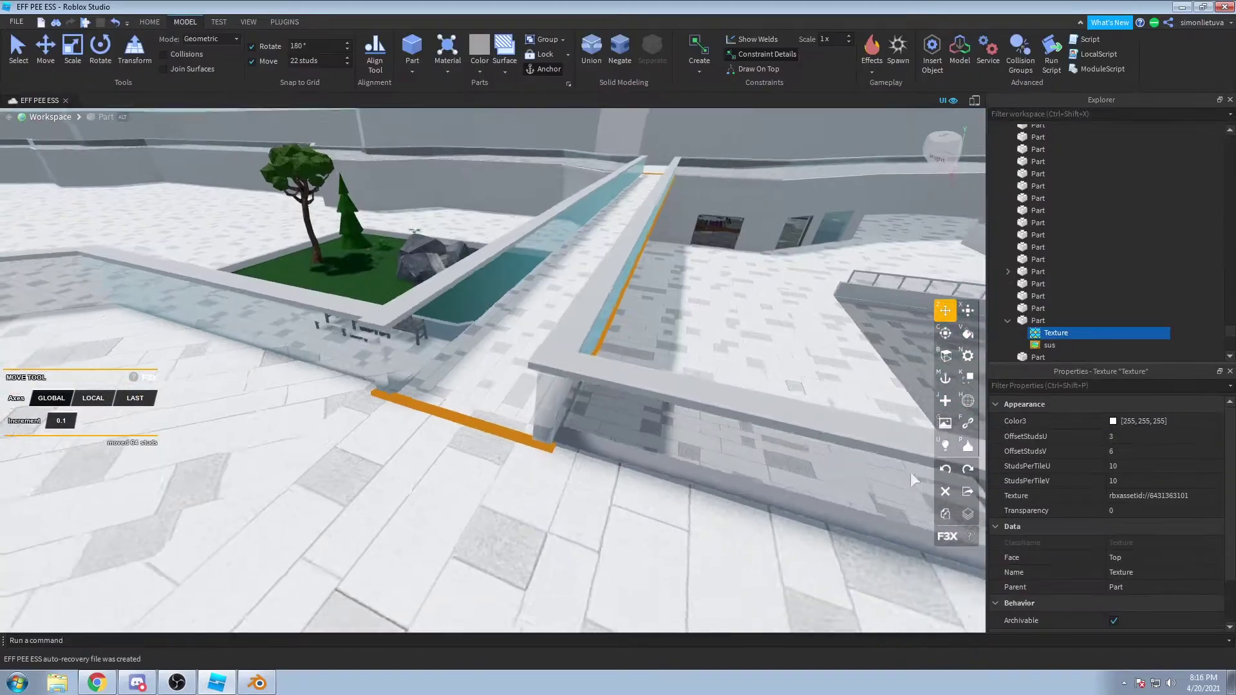
Step: Open the StudsPerTileU value of the walkway part's top texture for editing
{"action": "scroll", "coordinate": [910, 472], "scroll_direction": "down", "scroll_amount": 1}
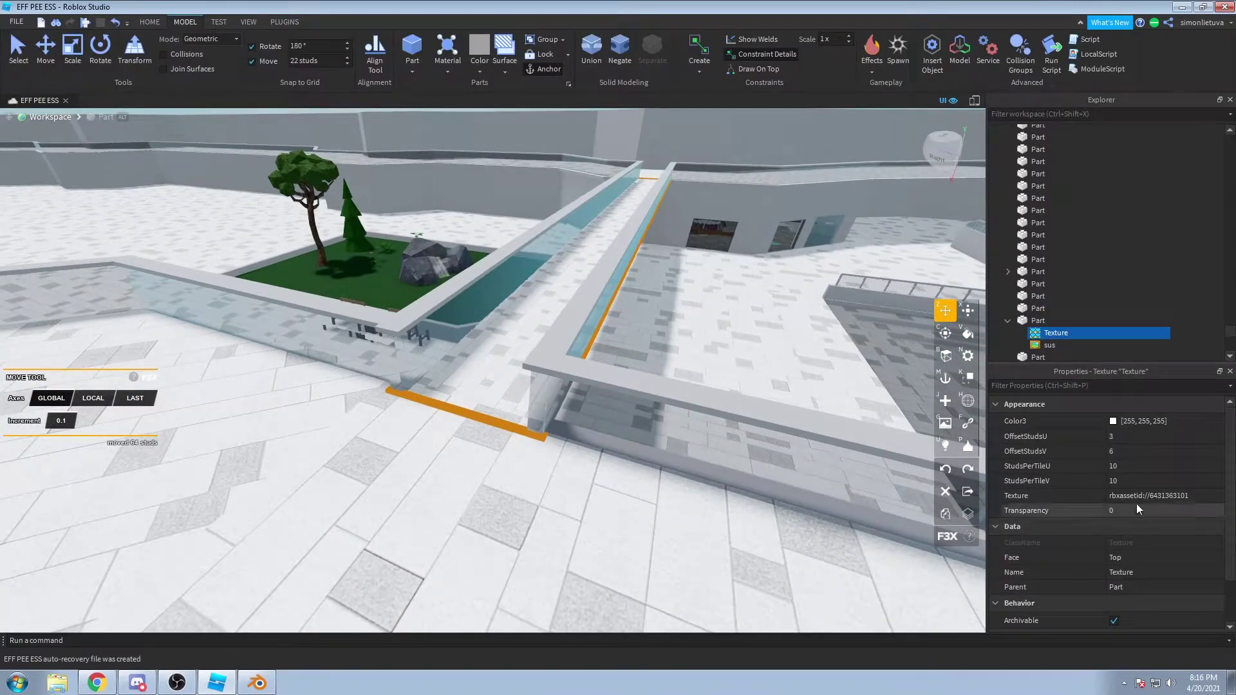
{"action": "left_click", "coordinate": [1122, 462]}
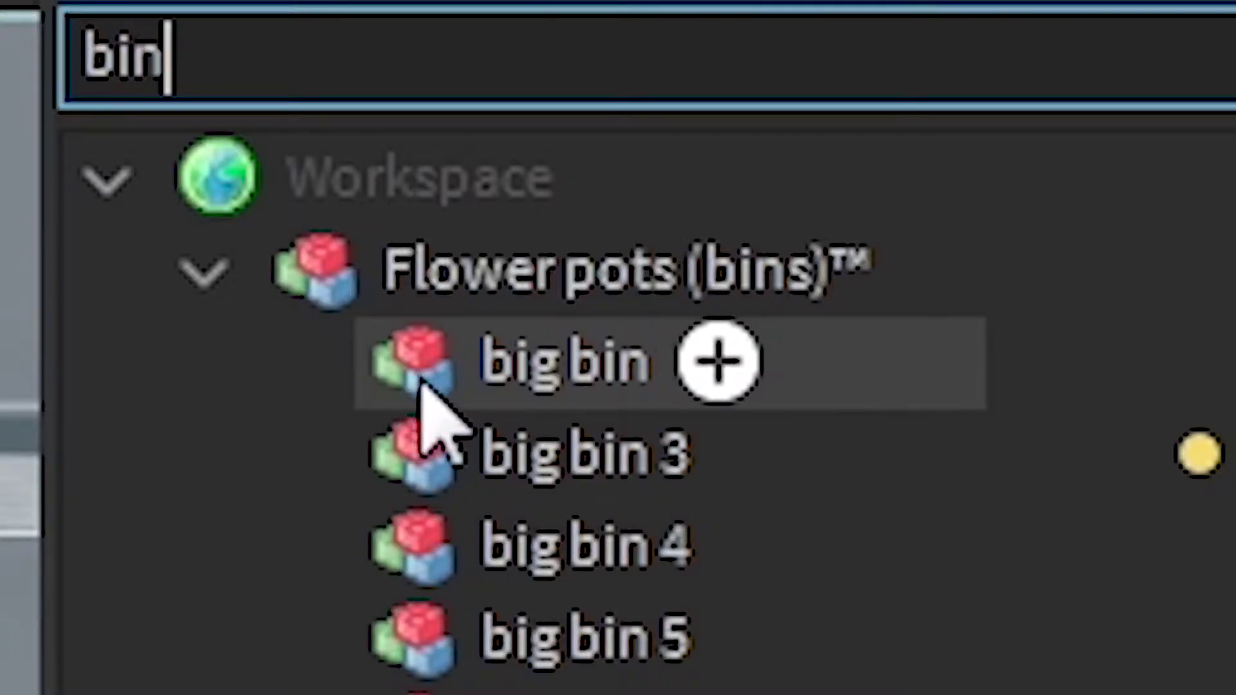
Step: Select big bin, big bin 3, big bin 4 and big bin 5 in turn within the Flower pots (bins)™ model
{"action": "left_click", "coordinate": [1042, 155]}
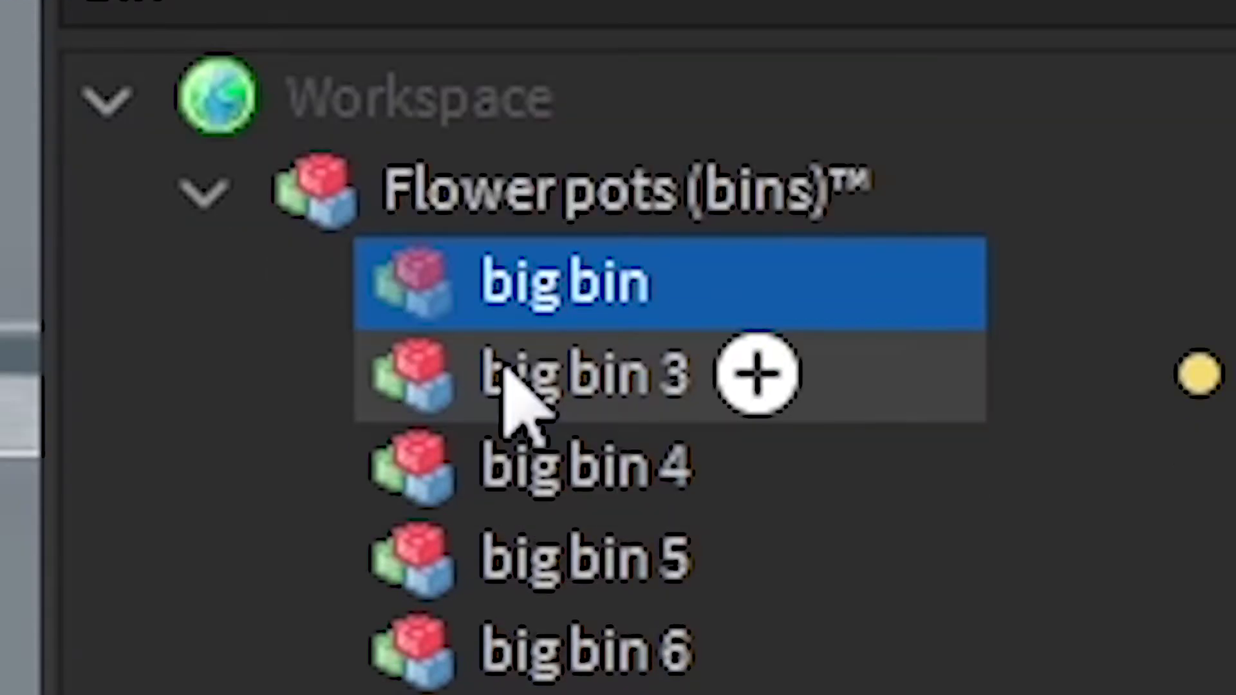
{"action": "left_click", "coordinate": [1047, 167]}
{"action": "left_click", "coordinate": [504, 462]}
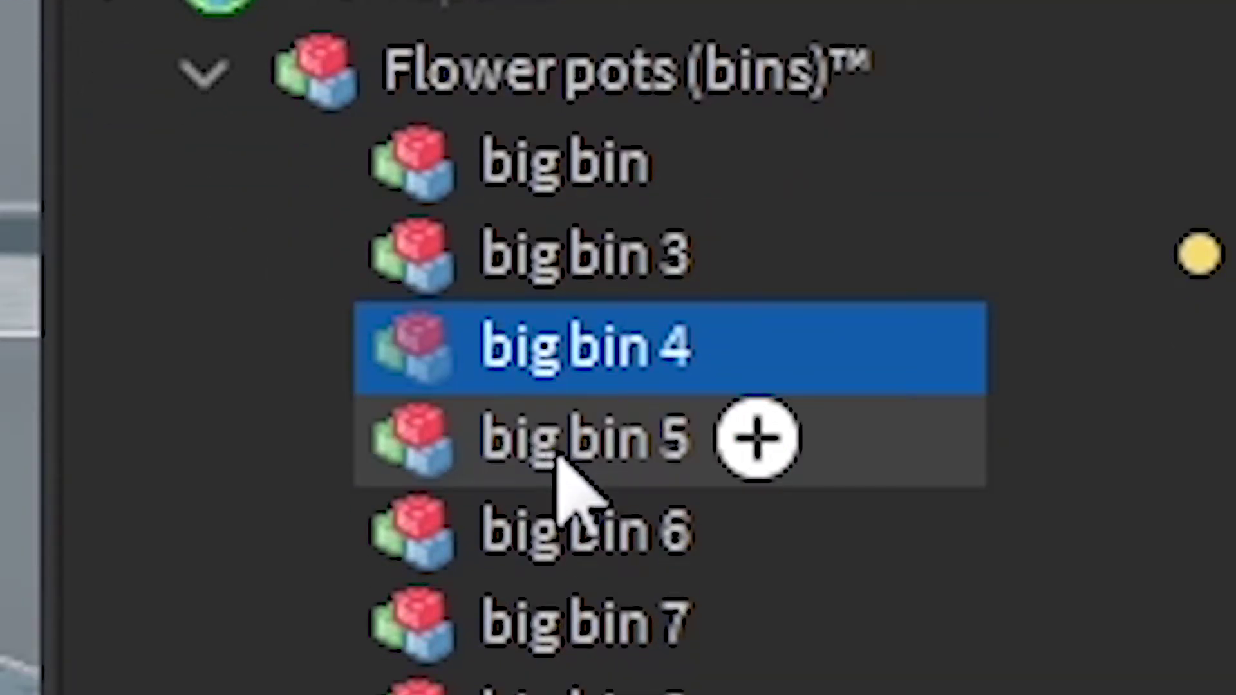
{"action": "left_click", "coordinate": [589, 444]}
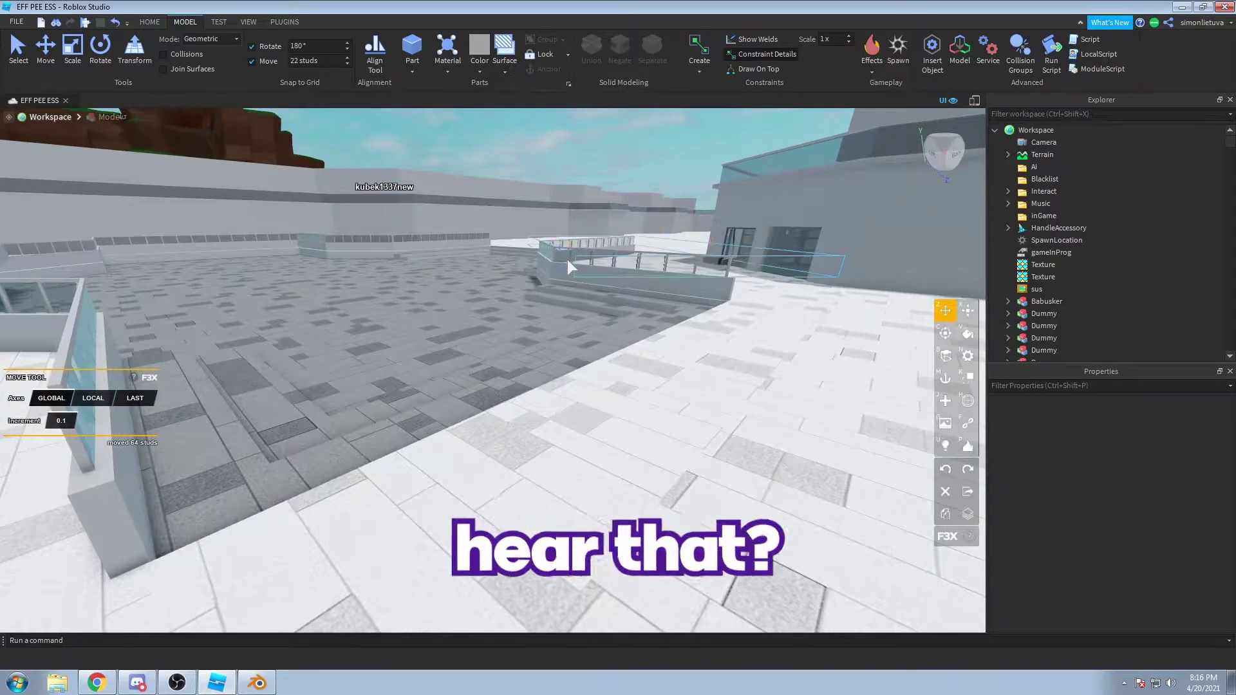
Step: Switch from the map to the Discord call and return to Roblox Studio
{"action": "right_click", "coordinate": [566, 260]}
{"action": "left_click", "coordinate": [137, 683]}
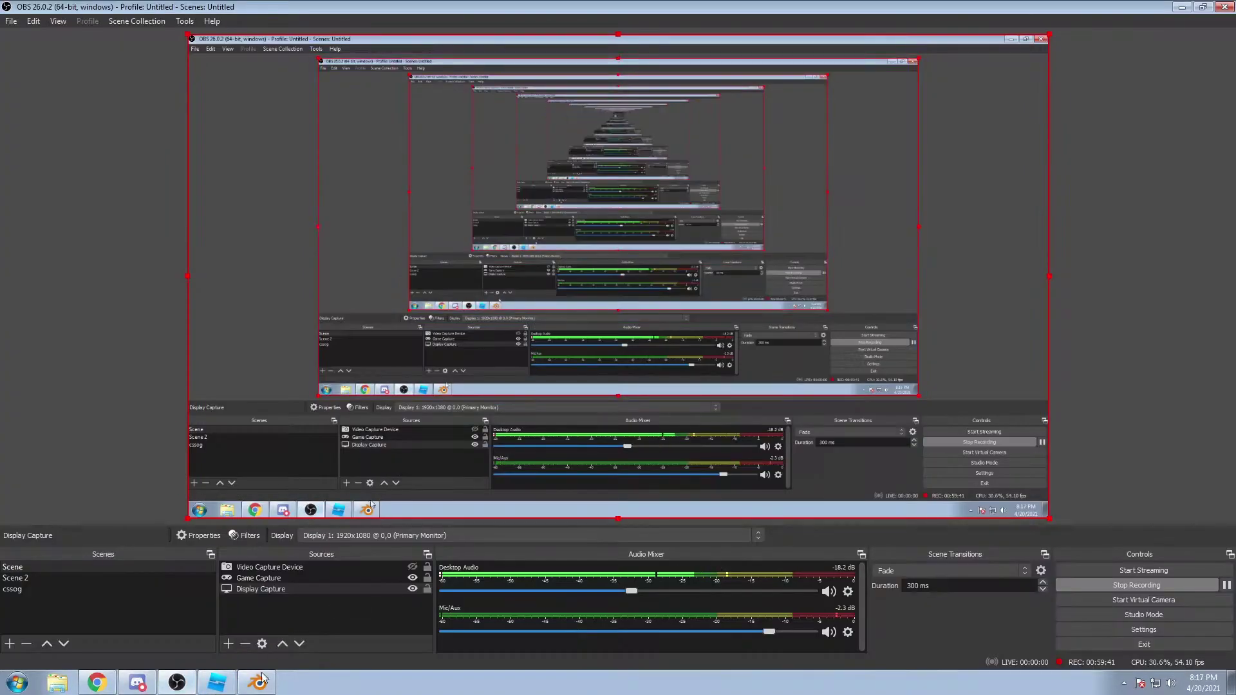
{"action": "left_click", "coordinate": [216, 683]}
Step: Examine the building front and the railings beside the sunken paved area of the plaza
{"action": "key", "text": "w"}
{"action": "right_click_drag", "start_coordinate": [610, 348], "coordinate": [610, 348]}
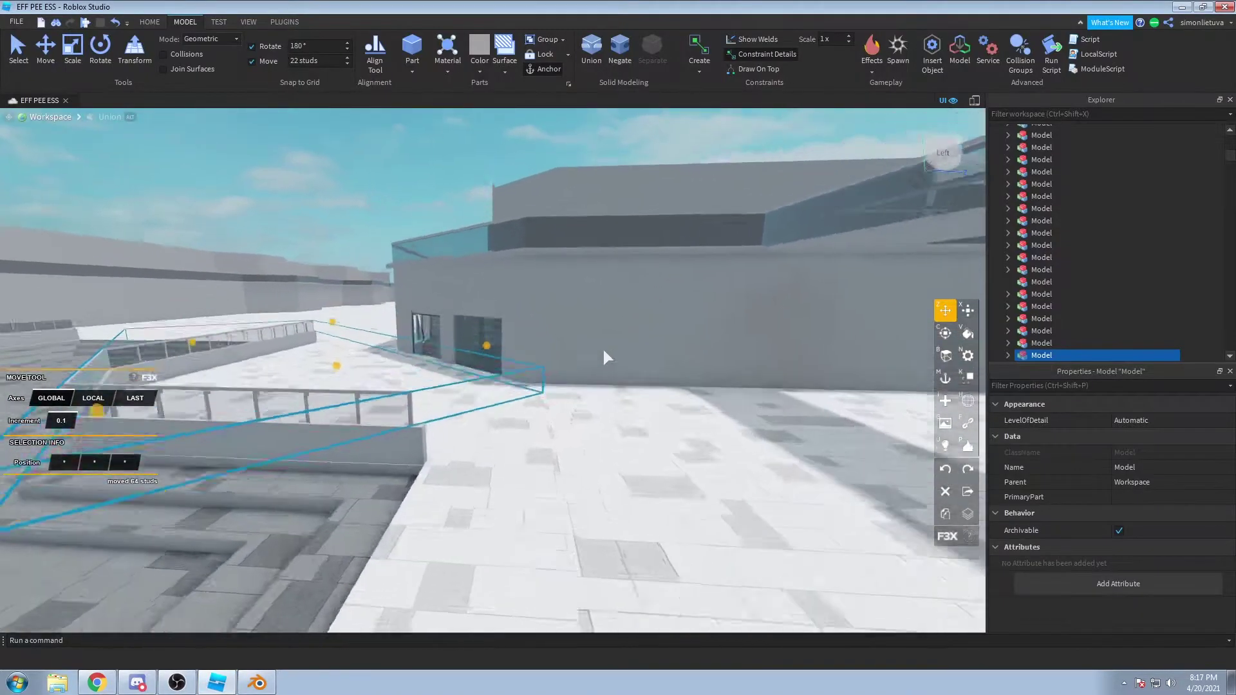
{"action": "key", "text": "w"}
{"action": "key", "text": "a"}
{"action": "key", "text": "s"}
{"action": "left_click", "coordinate": [552, 203]}
{"action": "right_click_drag", "start_coordinate": [554, 205], "coordinate": [555, 204]}
{"action": "key", "text": "w"}
{"action": "scroll", "coordinate": [554, 204], "scroll_direction": "down", "scroll_amount": 5}
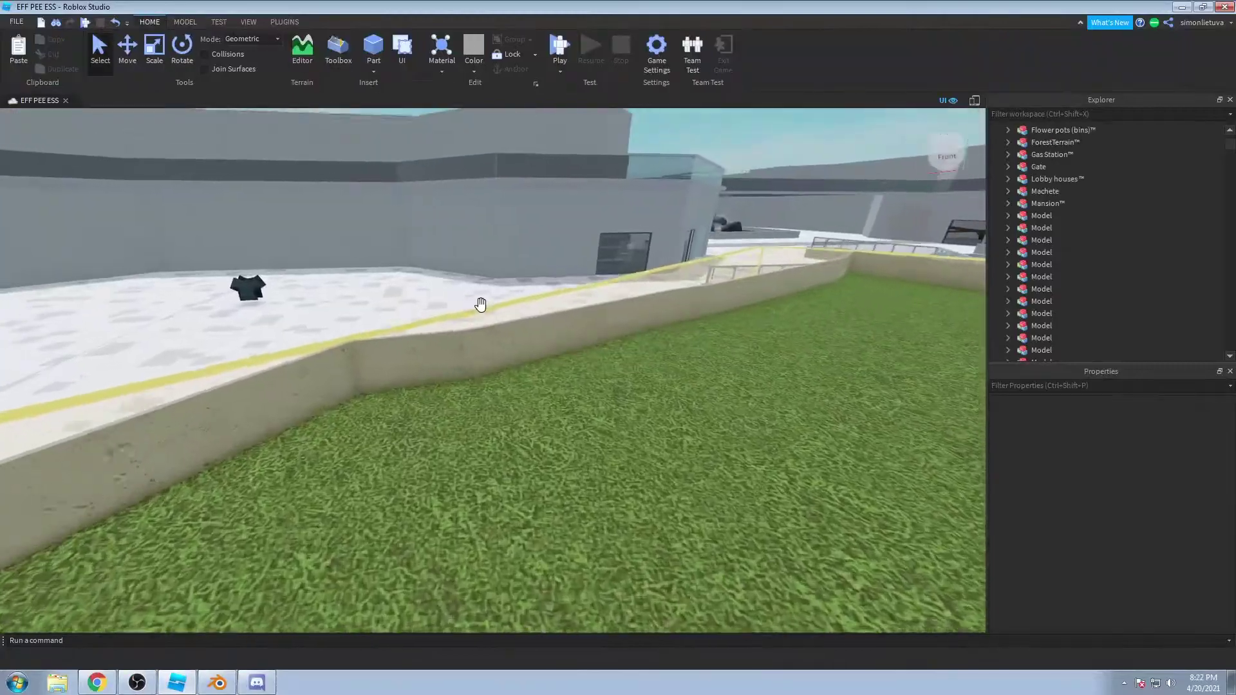
Step: Examine the curved concrete-edged lawn, the overall plaza layout and the planter's waterfall rocks
{"action": "key", "text": "w"}
{"action": "right_click_drag", "start_coordinate": [480, 304], "coordinate": [484, 299]}
{"action": "key", "text": "e"}
{"action": "key", "text": "a"}
{"action": "key", "text": "s"}
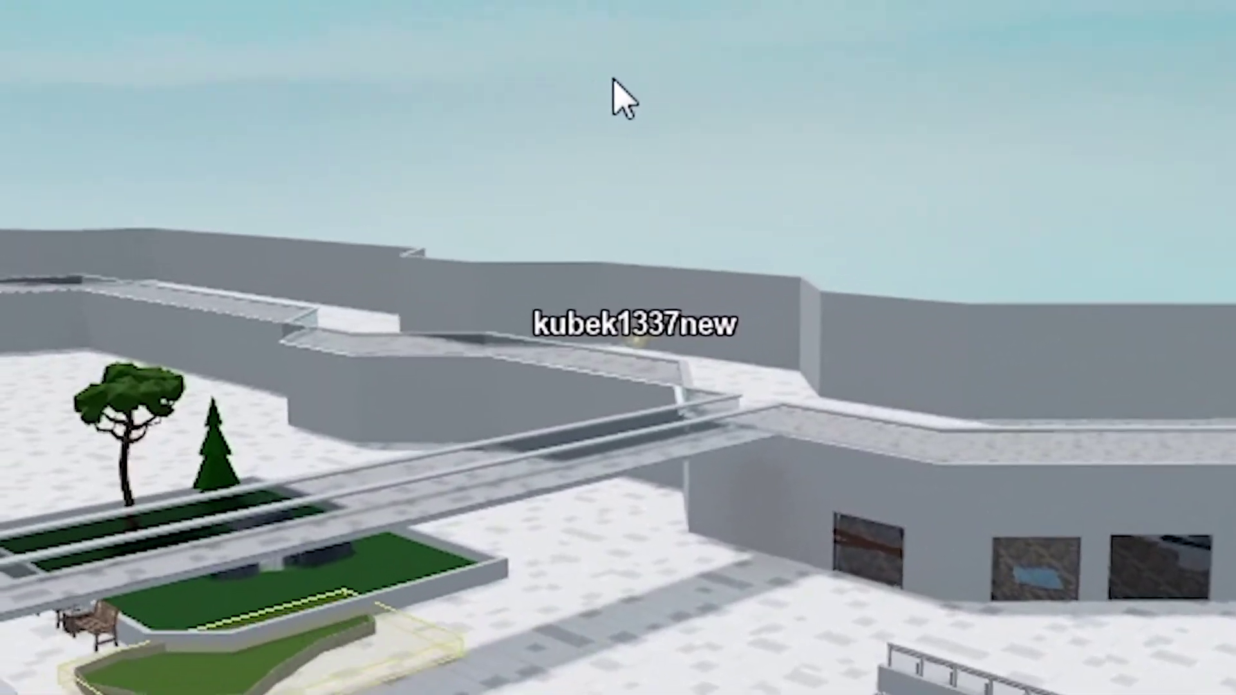
{"action": "right_click_drag", "start_coordinate": [613, 78], "coordinate": [613, 78]}
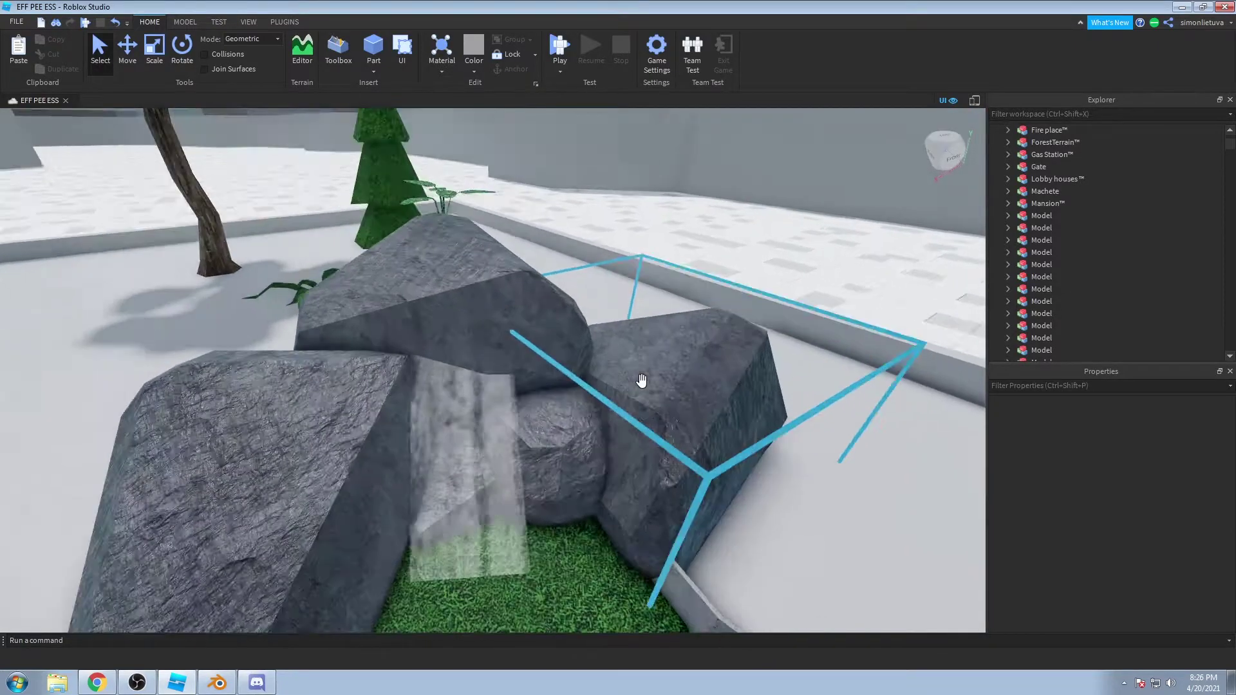
{"action": "scroll", "coordinate": [639, 381], "scroll_direction": "up", "scroll_amount": 3}
{"action": "right_click_drag", "start_coordinate": [641, 380], "coordinate": [642, 380]}
Step: Switch to the Discord group call and open the participant's live camera video
{"action": "left_click", "coordinate": [256, 682]}
{"action": "key", "text": "alt+Tab"}
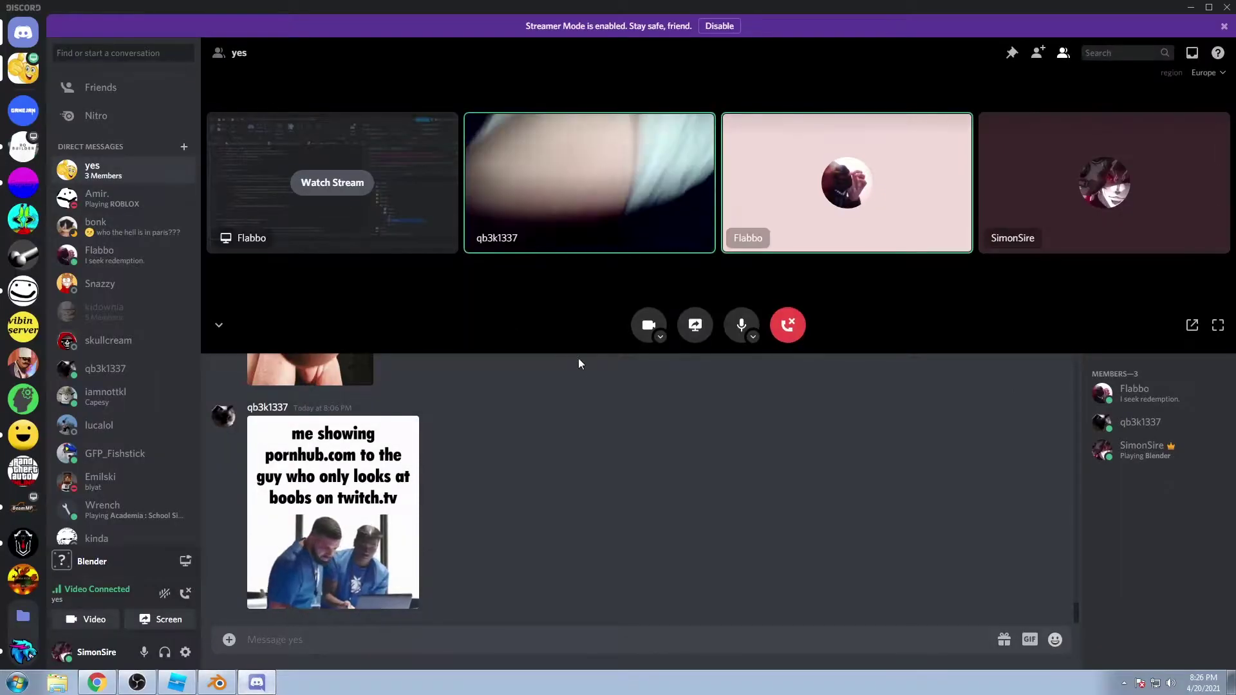
{"action": "left_click", "coordinate": [585, 159]}
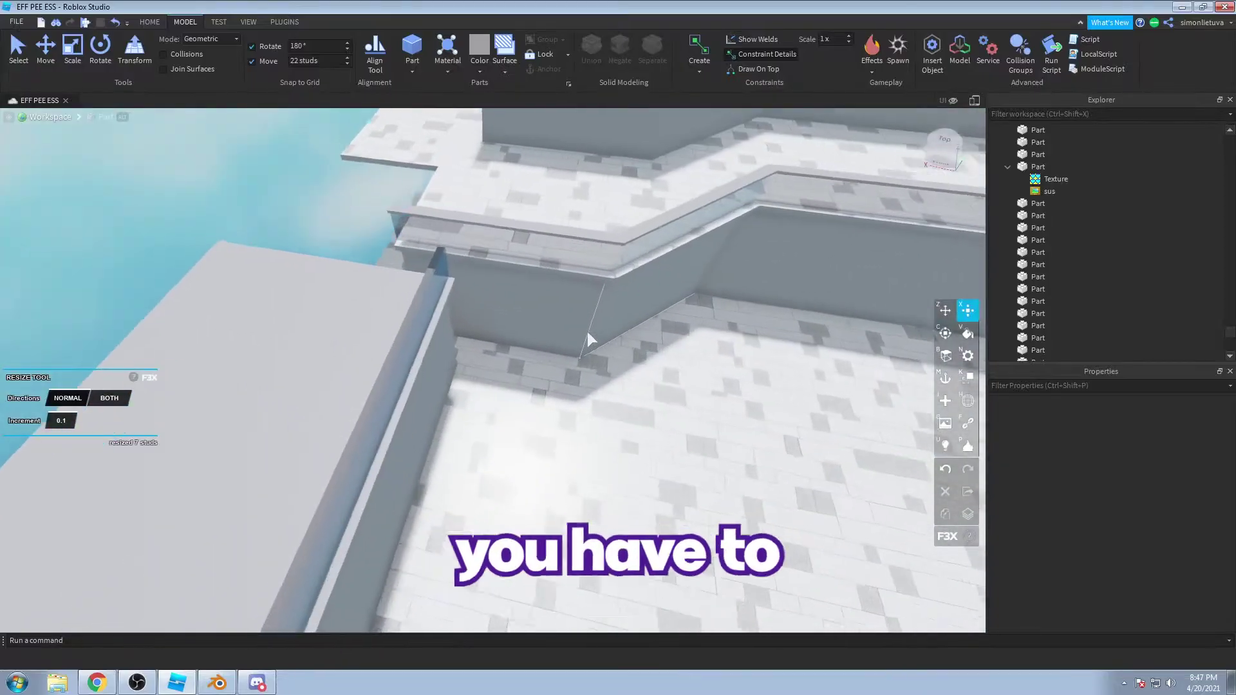
Step: Select the grey wall part below the glass railing together with the railing's top rail, ready for moving
{"action": "left_click", "coordinate": [569, 295]}
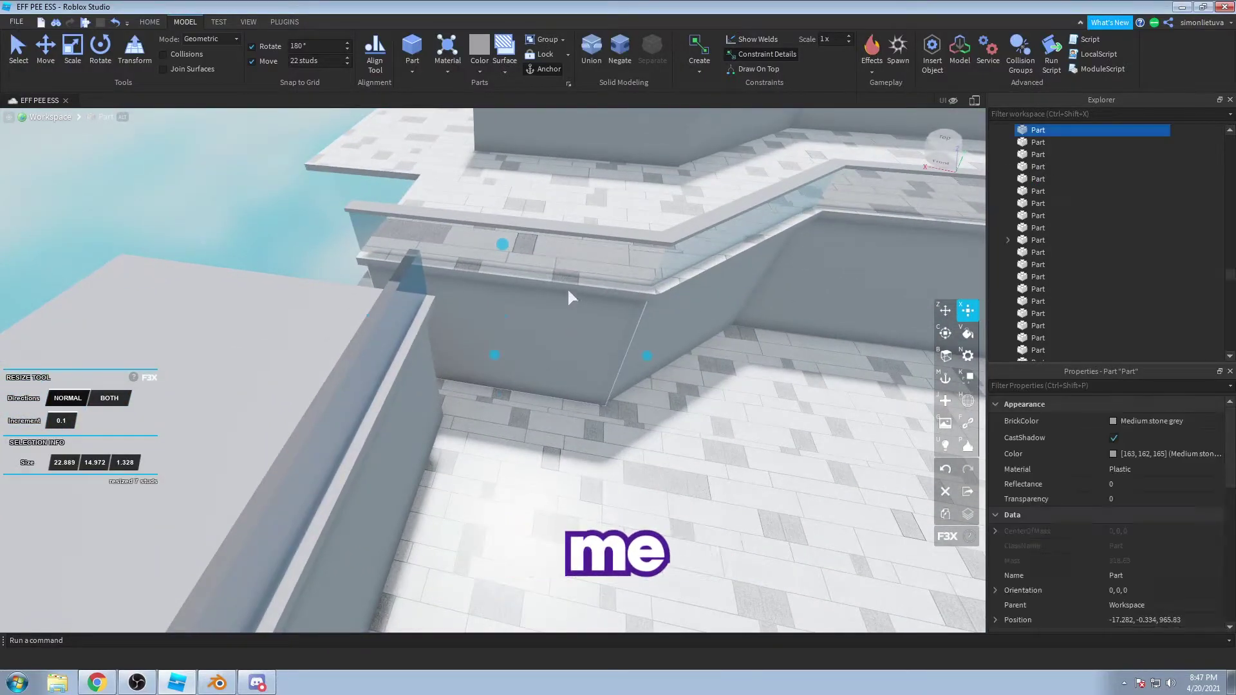
{"action": "left_click", "coordinate": [577, 226], "text": "shift"}
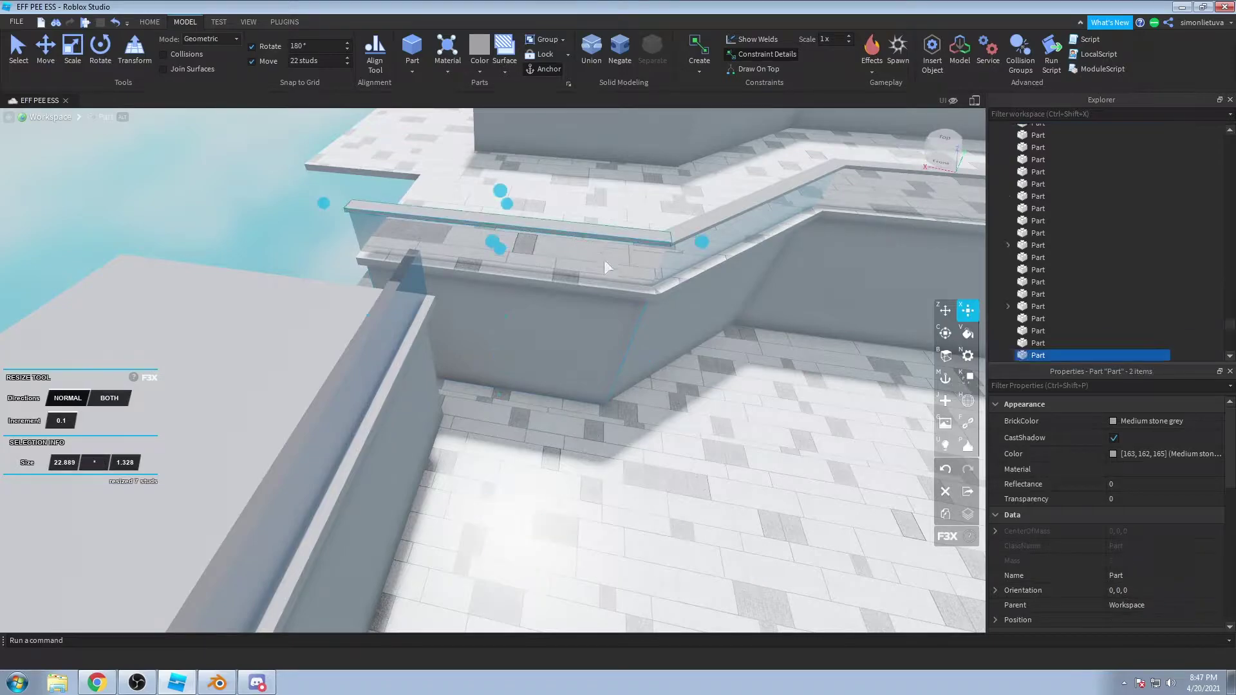
{"action": "key", "text": "a"}
{"action": "key", "text": "z"}
{"action": "right_click_drag", "start_coordinate": [609, 268], "coordinate": [657, 308]}
{"action": "key", "text": "d"}
Step: Try to slide the selected wall part and top rail along the walkway edge
{"action": "left_click", "coordinate": [665, 411]}
{"action": "left_click_drag", "start_coordinate": [606, 430], "coordinate": [488, 435]}
{"action": "key", "text": "shift+z"}
{"action": "right_click_drag", "start_coordinate": [724, 341], "coordinate": [748, 403]}
{"action": "key", "text": "a"}
{"action": "key", "text": "a"}
{"action": "left_click_drag", "start_coordinate": [722, 387], "coordinate": [528, 349]}
{"action": "key", "text": "shift+z"}
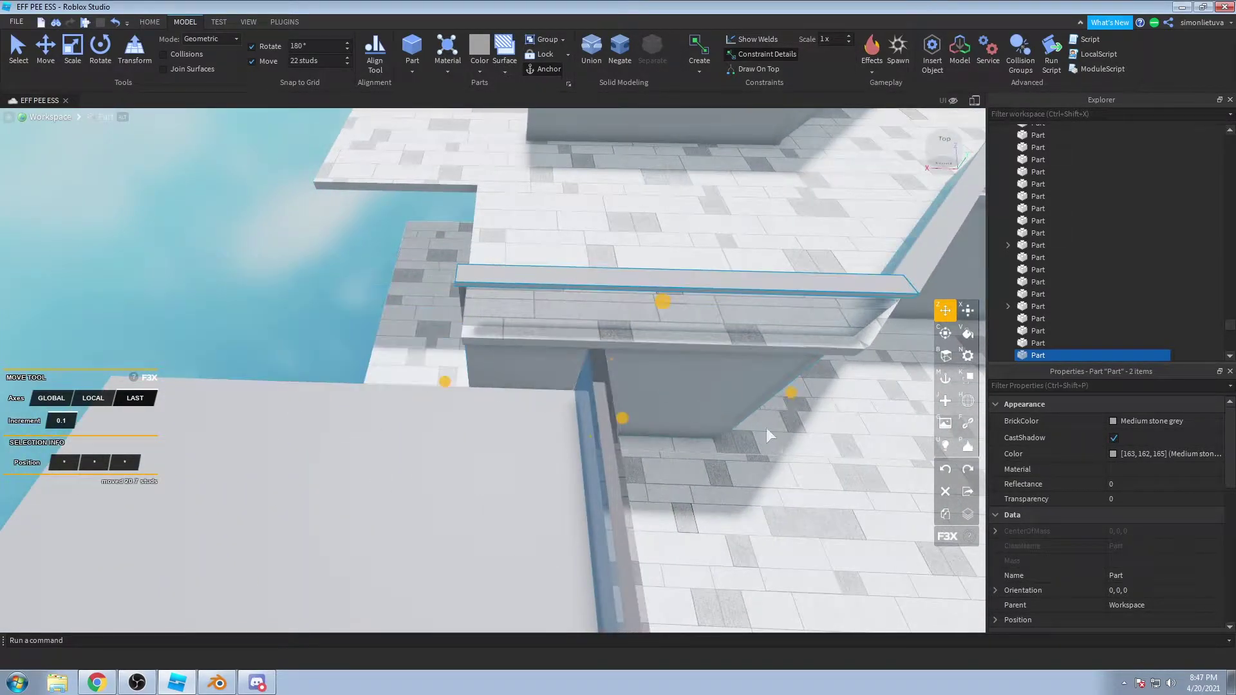
Step: Duplicate the selected wall part and top rail, move the copies along the walkway edge, and prepare them for rotation
{"action": "key", "text": "shift+c"}
{"action": "left_click_drag", "start_coordinate": [784, 395], "coordinate": [500, 338]}
{"action": "right_click_drag", "start_coordinate": [497, 346], "coordinate": [509, 352]}
{"action": "key", "text": "c"}
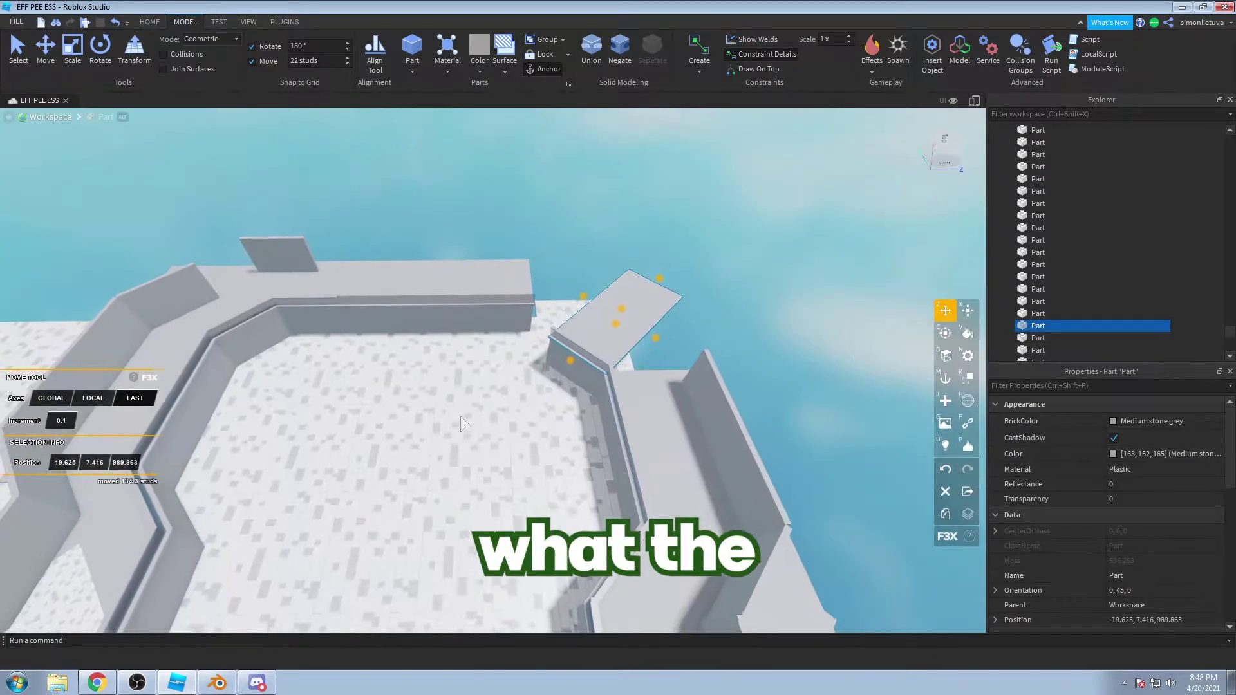
Step: Add the edge part on the angled wall to the selection alongside the angled walkway slab
{"action": "right_click_drag", "start_coordinate": [461, 416], "coordinate": [465, 305]}
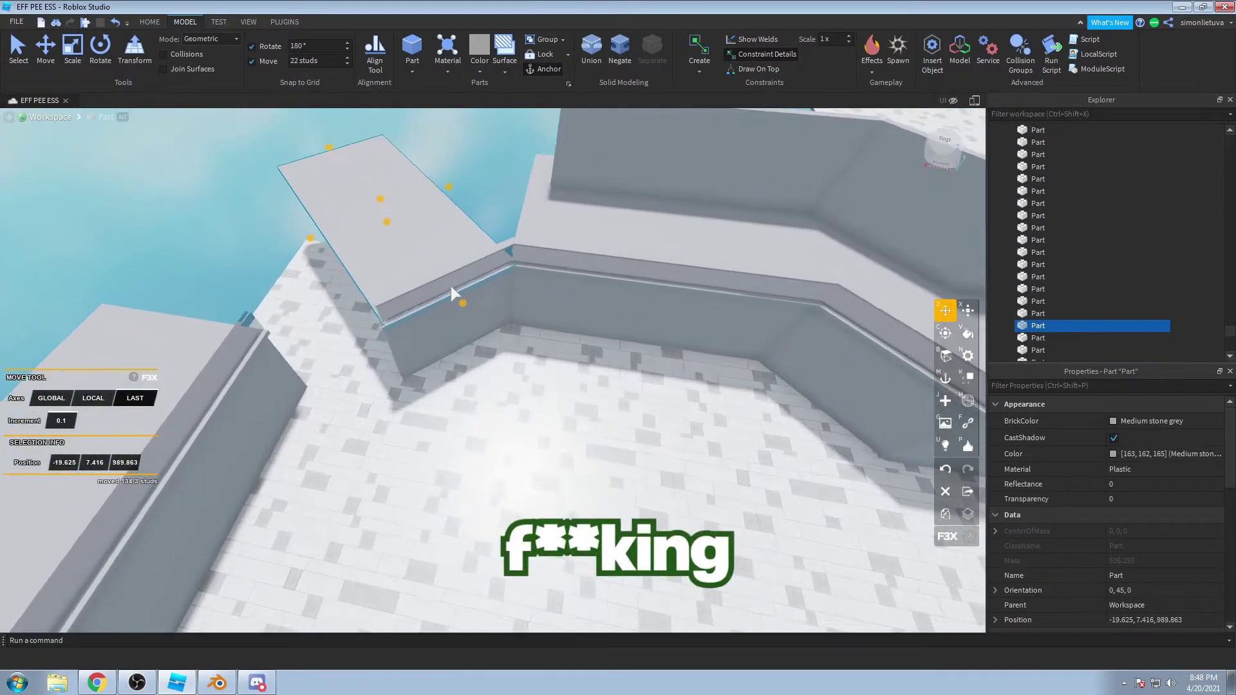
{"action": "left_click", "coordinate": [450, 285], "text": "shift"}
{"action": "right_click_drag", "start_coordinate": [437, 275], "coordinate": [16, 408]}
{"action": "scroll", "coordinate": [593, 363], "scroll_direction": "down", "scroll_amount": 3}
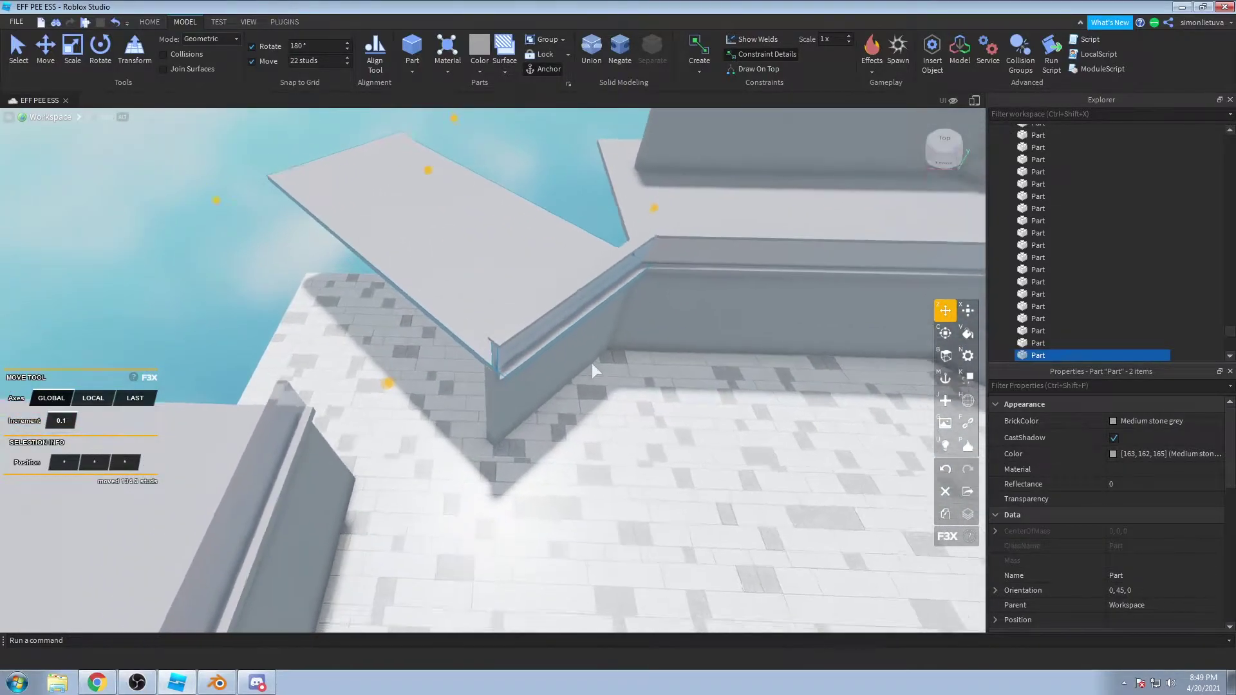
{"action": "right_click_drag", "start_coordinate": [633, 227], "coordinate": [616, 227]}
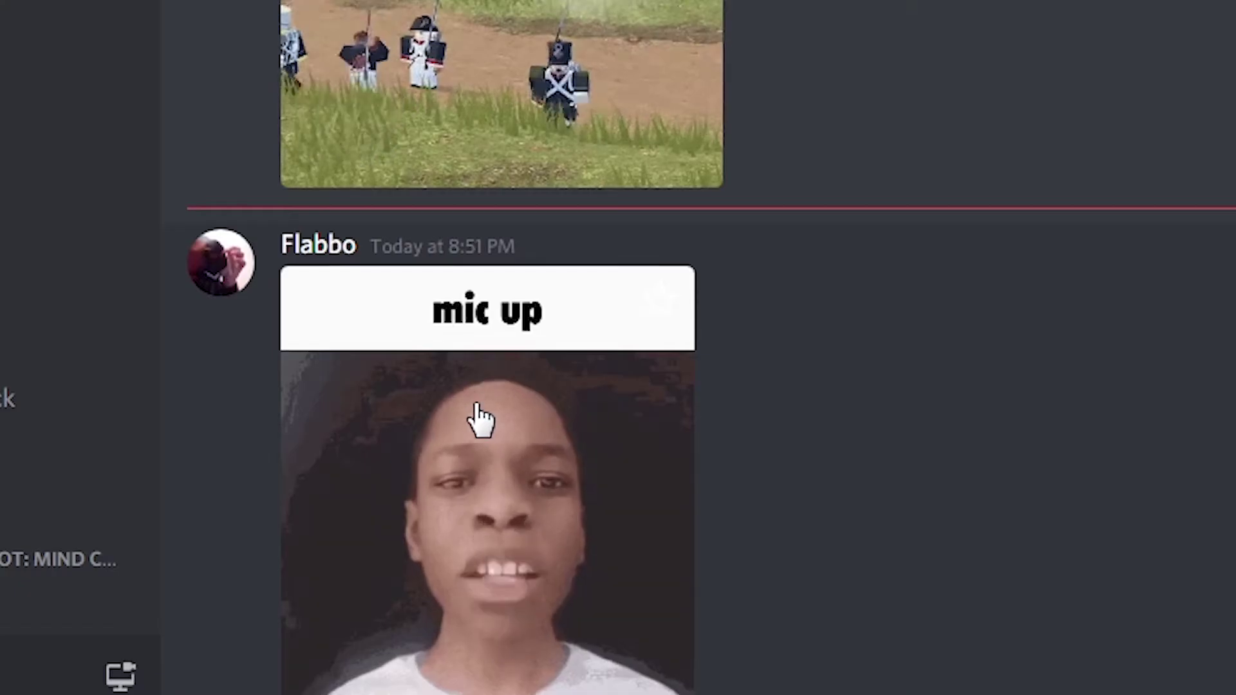
Step: Move the tall outer wall part to the far end of the neighbouring straight wall and rotate it about the shared corner
{"action": "scroll", "coordinate": [322, 460], "scroll_direction": "down", "scroll_amount": 5}
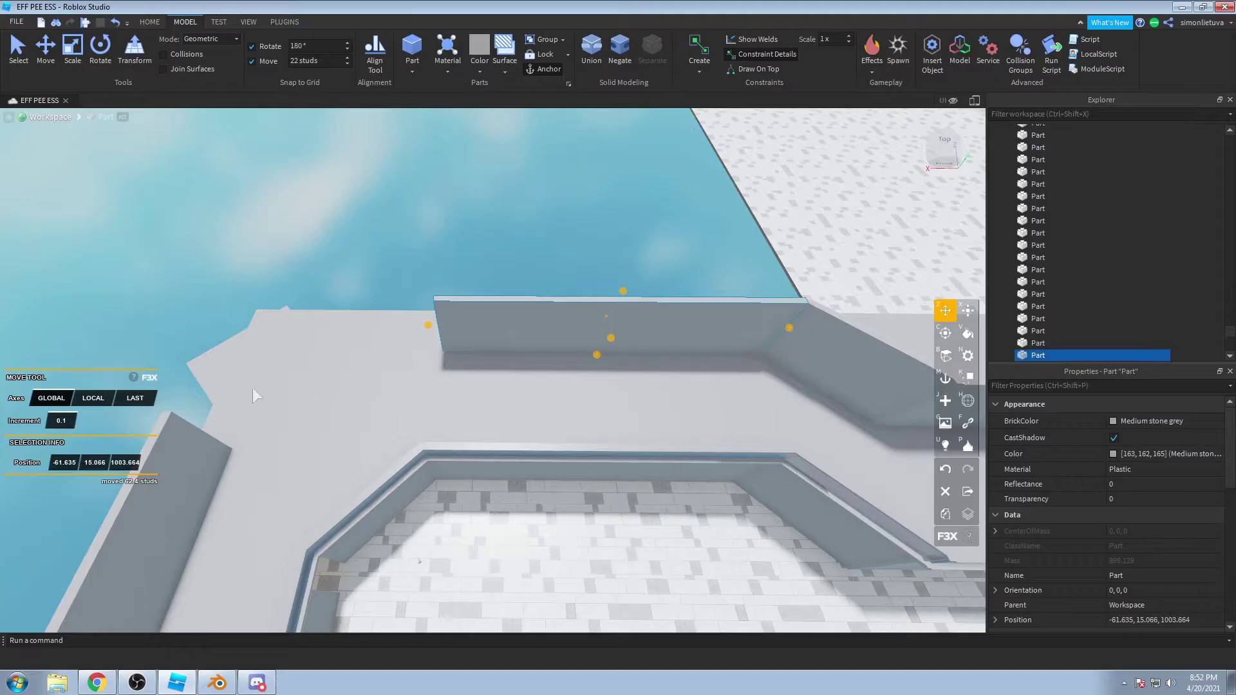
{"action": "scroll", "coordinate": [493, 370], "scroll_direction": "up", "scroll_amount": 3}
{"action": "key", "text": "w"}
{"action": "key", "text": "a"}
{"action": "left_click_drag", "start_coordinate": [907, 307], "coordinate": [495, 271]}
{"action": "right_click_drag", "start_coordinate": [476, 272], "coordinate": [486, 282]}
{"action": "key", "text": "c"}
{"action": "scroll", "coordinate": [634, 314], "scroll_direction": "down", "scroll_amount": 5}
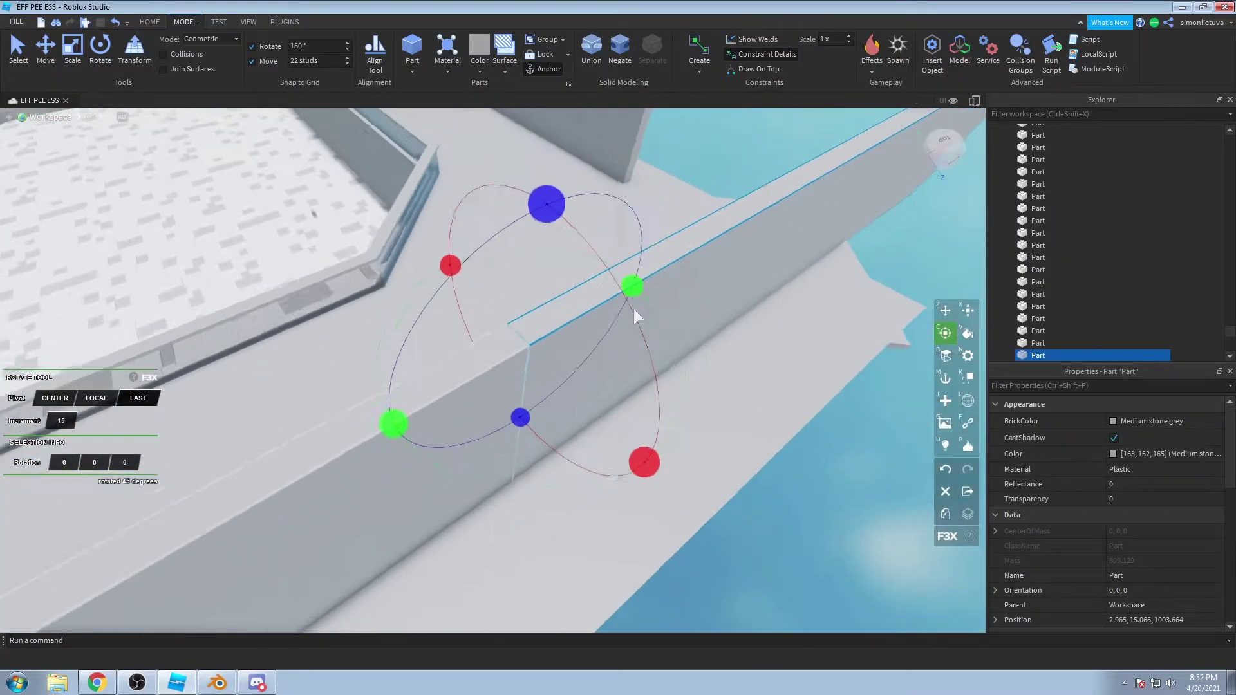
{"action": "left_click_drag", "start_coordinate": [644, 298], "coordinate": [547, 253]}
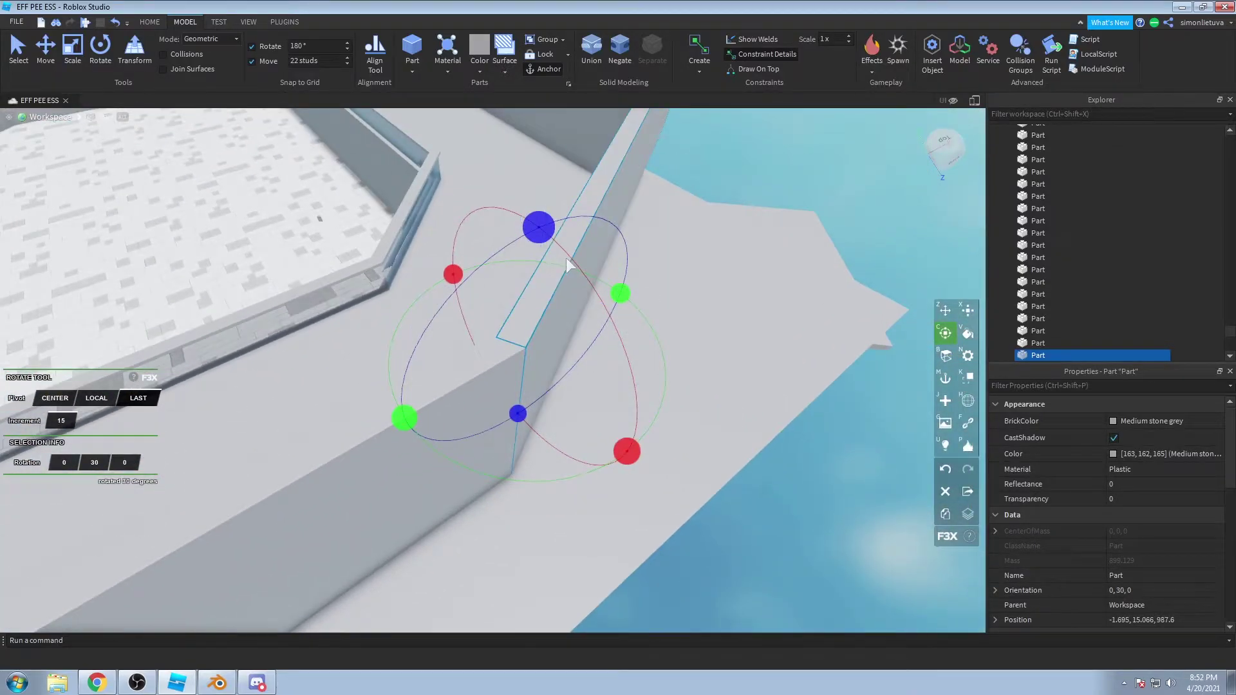
{"action": "right_click_drag", "start_coordinate": [547, 252], "coordinate": [523, 242]}
{"action": "scroll", "coordinate": [497, 287], "scroll_direction": "down", "scroll_amount": 4}
Step: Lengthen the inner wall part below the railing to close the gap at the walkway corner
{"action": "key", "text": "x"}
{"action": "scroll", "coordinate": [547, 331], "scroll_direction": "up", "scroll_amount": 3}
{"action": "key", "text": "z"}
{"action": "left_click", "coordinate": [470, 392]}
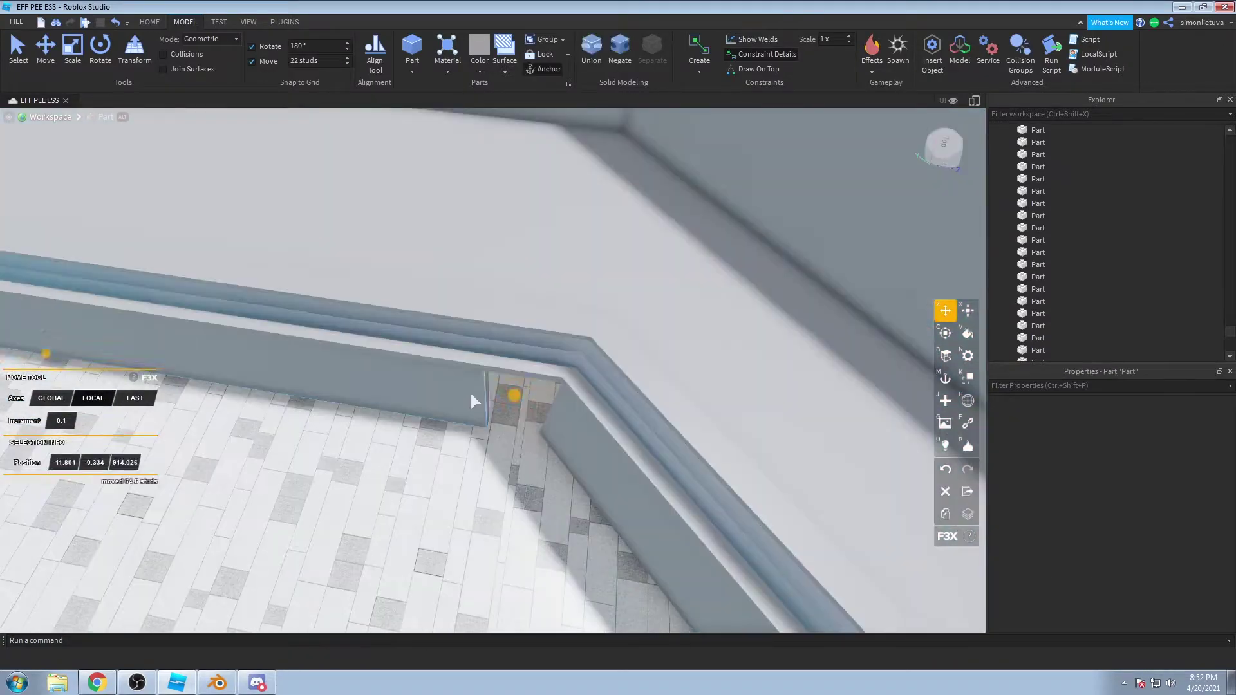
{"action": "key", "text": "x"}
{"action": "left_click_drag", "start_coordinate": [517, 396], "coordinate": [520, 397]}
{"action": "key", "text": "z"}
{"action": "right_click_drag", "start_coordinate": [520, 397], "coordinate": [415, 202]}
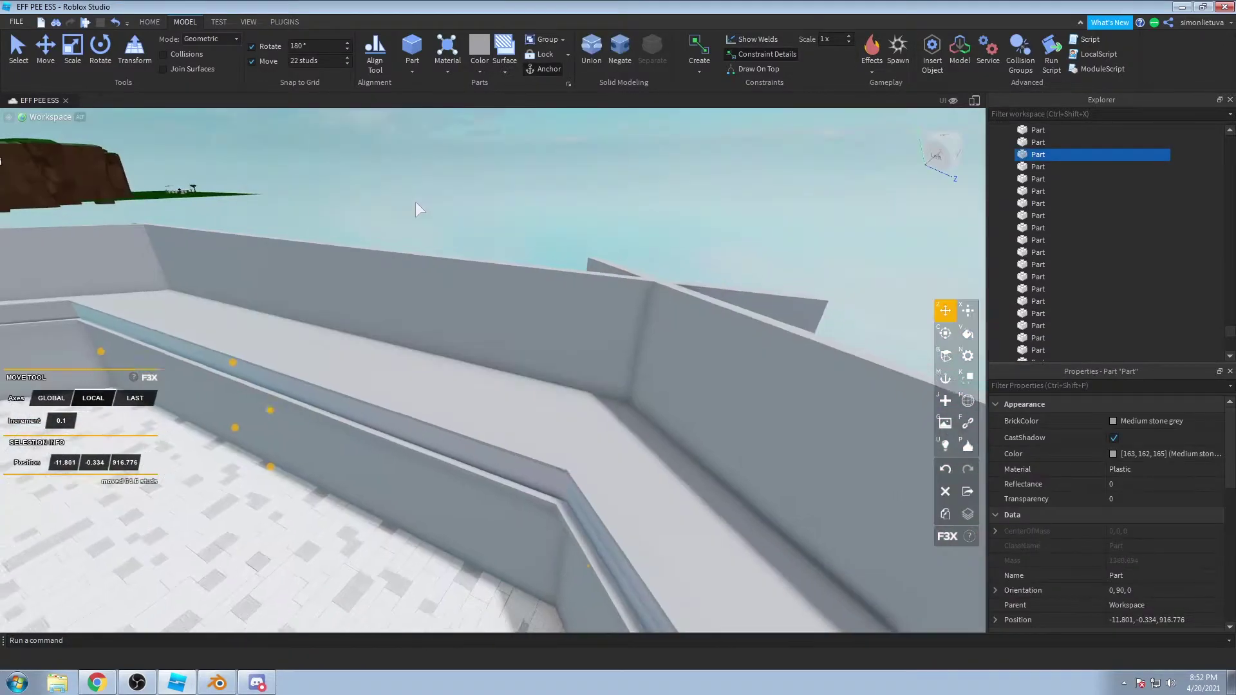
Step: Clear the selection and select the grey floor slabs around the walkway's bends
{"action": "left_click", "coordinate": [415, 206]}
{"action": "scroll", "coordinate": [417, 210], "scroll_direction": "down", "scroll_amount": 3}
{"action": "scroll", "coordinate": [572, 319], "scroll_direction": "down", "scroll_amount": 3}
{"action": "right_click_drag", "start_coordinate": [571, 319], "coordinate": [519, 347]}
{"action": "scroll", "coordinate": [550, 327], "scroll_direction": "up", "scroll_amount": 4}
{"action": "left_click", "coordinate": [519, 347]}
{"action": "left_click", "coordinate": [461, 438], "text": "shift"}
{"action": "left_click", "coordinate": [723, 208], "text": "shift"}
{"action": "right_click_drag", "start_coordinate": [724, 206], "coordinate": [724, 206]}
{"action": "left_click", "coordinate": [681, 203], "text": "shift"}
{"action": "left_click", "coordinate": [681, 202], "text": "shift"}
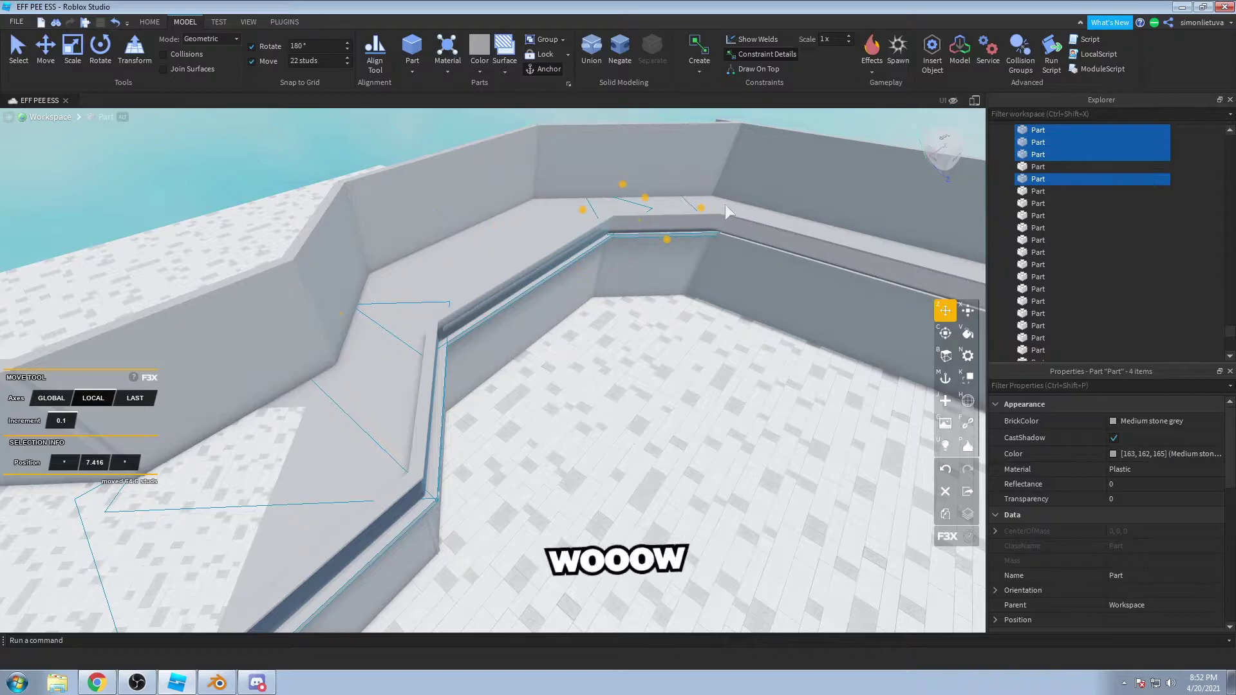
{"action": "left_click", "coordinate": [792, 220], "text": "shift"}
{"action": "right_click_drag", "start_coordinate": [779, 237], "coordinate": [632, 323]}
{"action": "left_click", "coordinate": [621, 246], "text": "shift"}
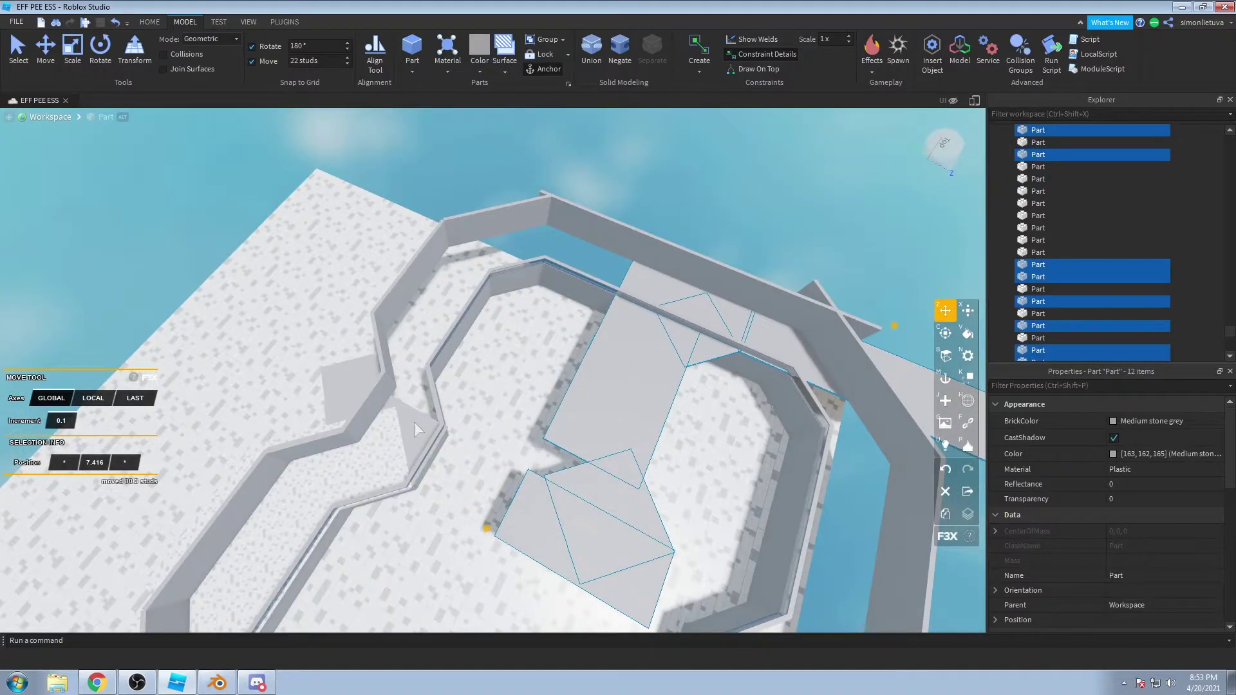
Step: Undo the last move of the walkway slabs and remove one part from the selection
{"action": "key", "text": "shift+z"}
{"action": "right_click_drag", "start_coordinate": [415, 422], "coordinate": [436, 375]}
{"action": "scroll", "coordinate": [484, 375], "scroll_direction": "down", "scroll_amount": 3}
{"action": "left_click", "coordinate": [435, 375], "text": "shift"}
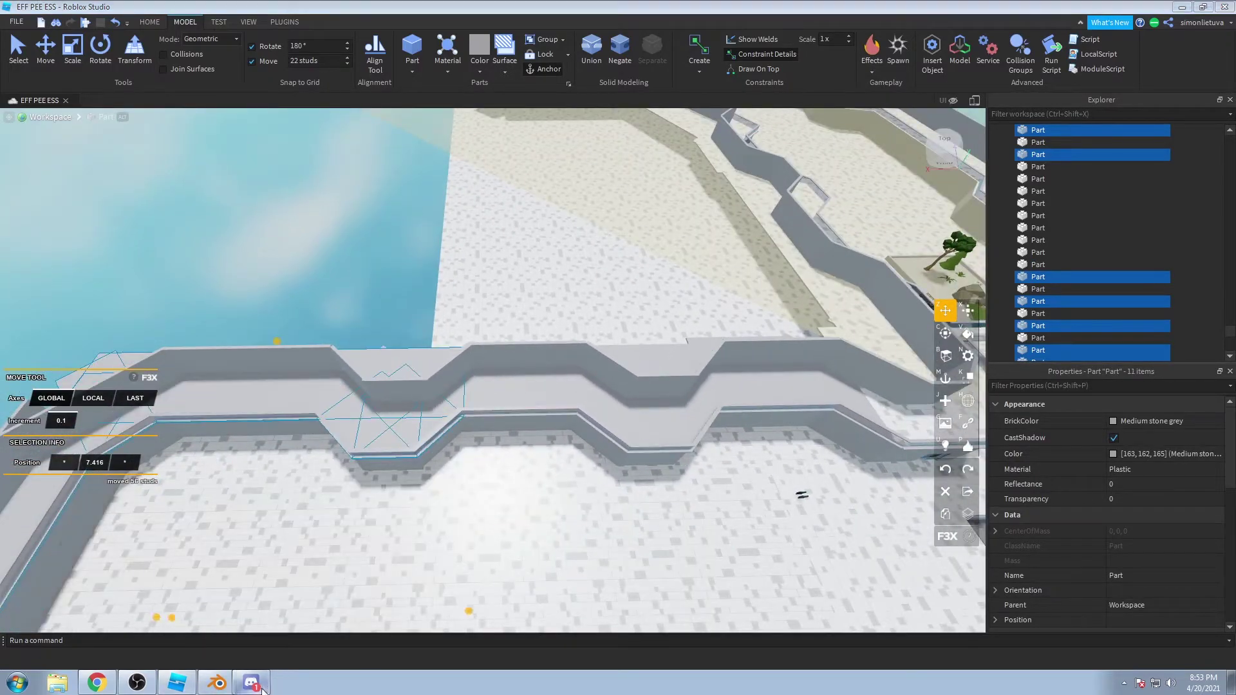
Step: Switch to the Discord group chat to check the newest image and return to Roblox Studio
{"action": "left_click", "coordinate": [253, 683]}
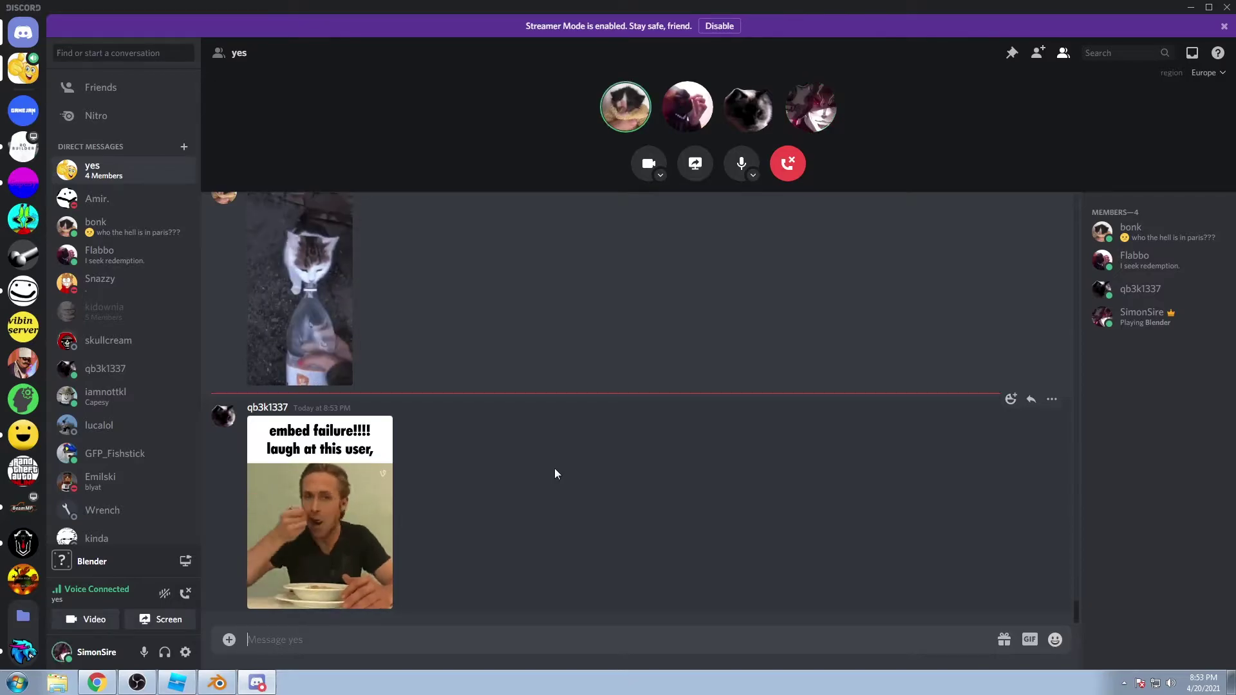
{"action": "left_click", "coordinate": [267, 690]}
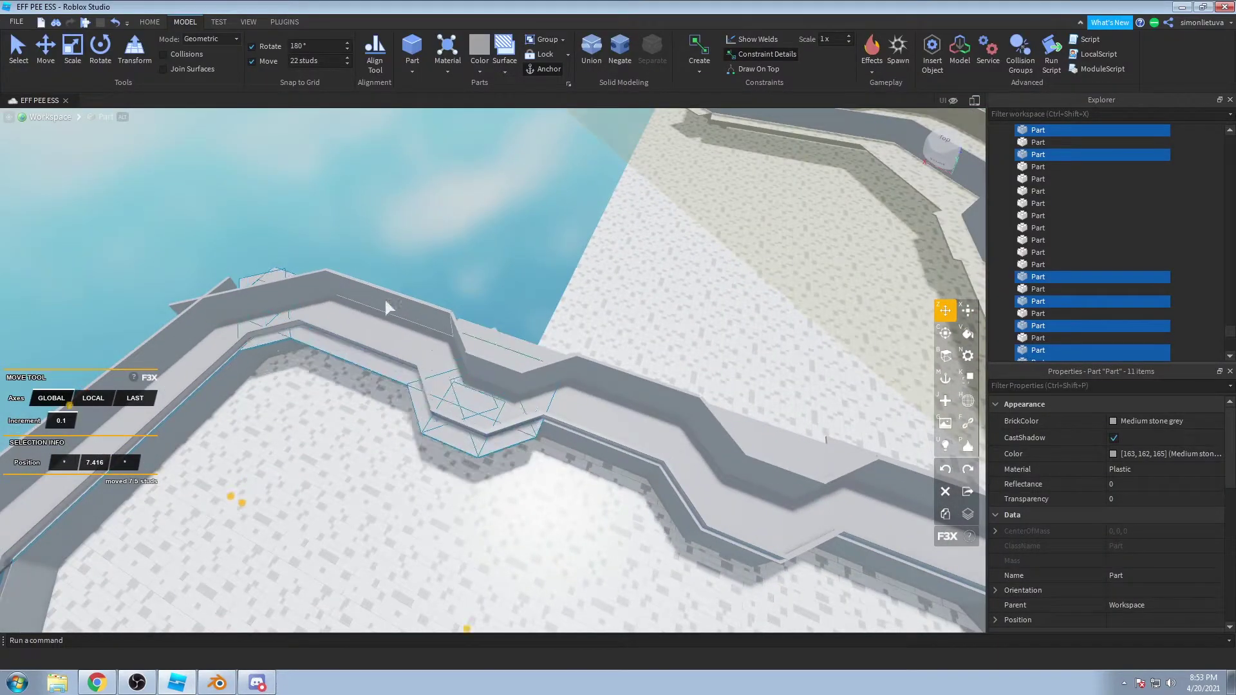
Step: Undo a trial move of the walkway slabs, add the missing part at the bend to the selection, and move the group again
{"action": "left_click_drag", "start_coordinate": [386, 301], "coordinate": [324, 349]}
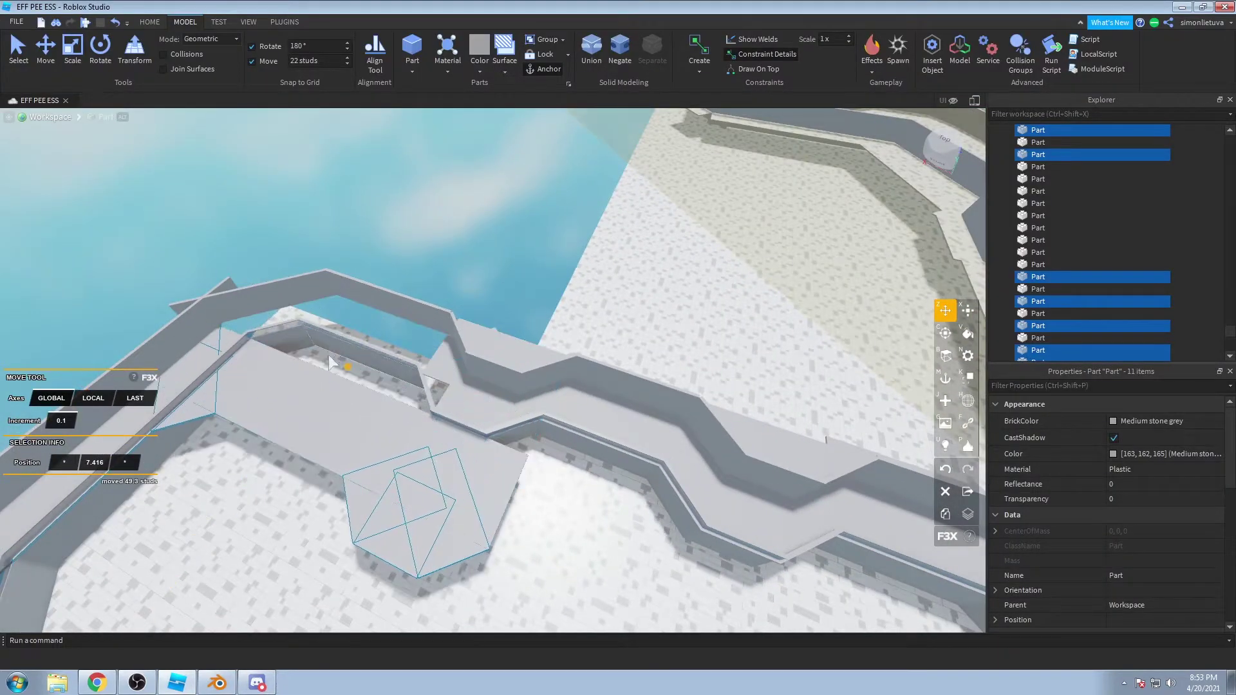
{"action": "key", "text": "ctrl+z"}
{"action": "scroll", "coordinate": [451, 348], "scroll_direction": "up", "scroll_amount": 4}
{"action": "left_click", "coordinate": [452, 350], "text": "shift"}
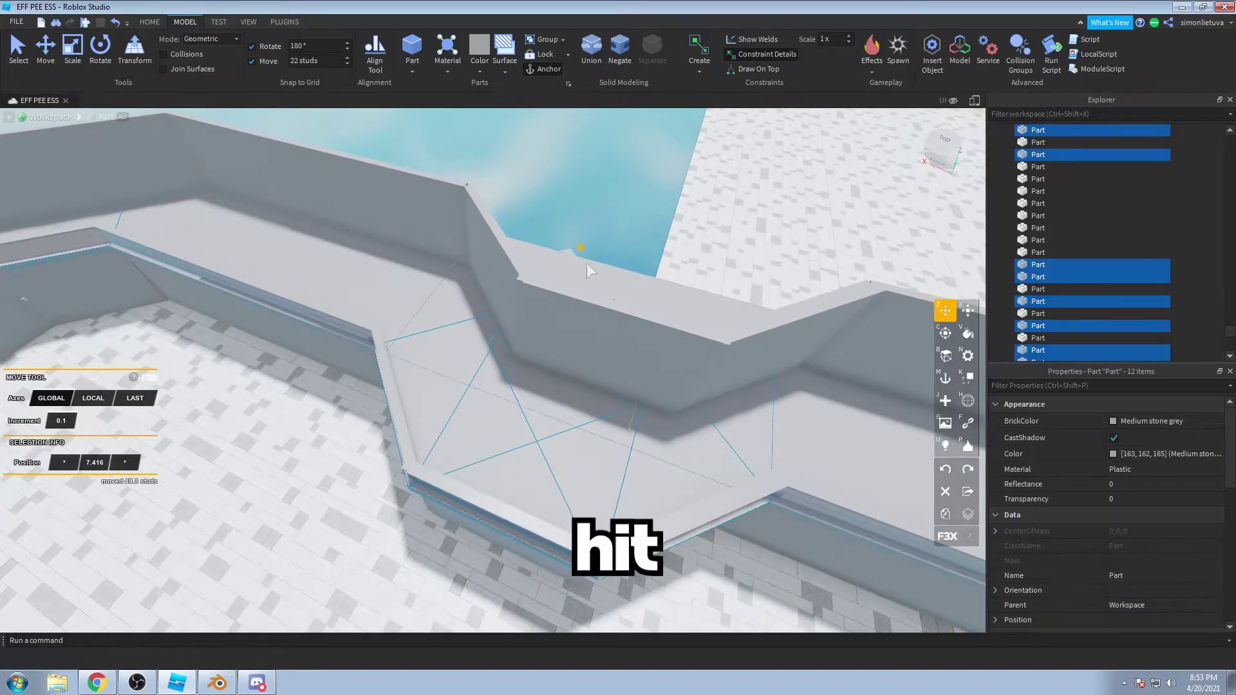
{"action": "scroll", "coordinate": [453, 393], "scroll_direction": "down", "scroll_amount": 1}
{"action": "left_click_drag", "start_coordinate": [582, 248], "coordinate": [485, 436]}
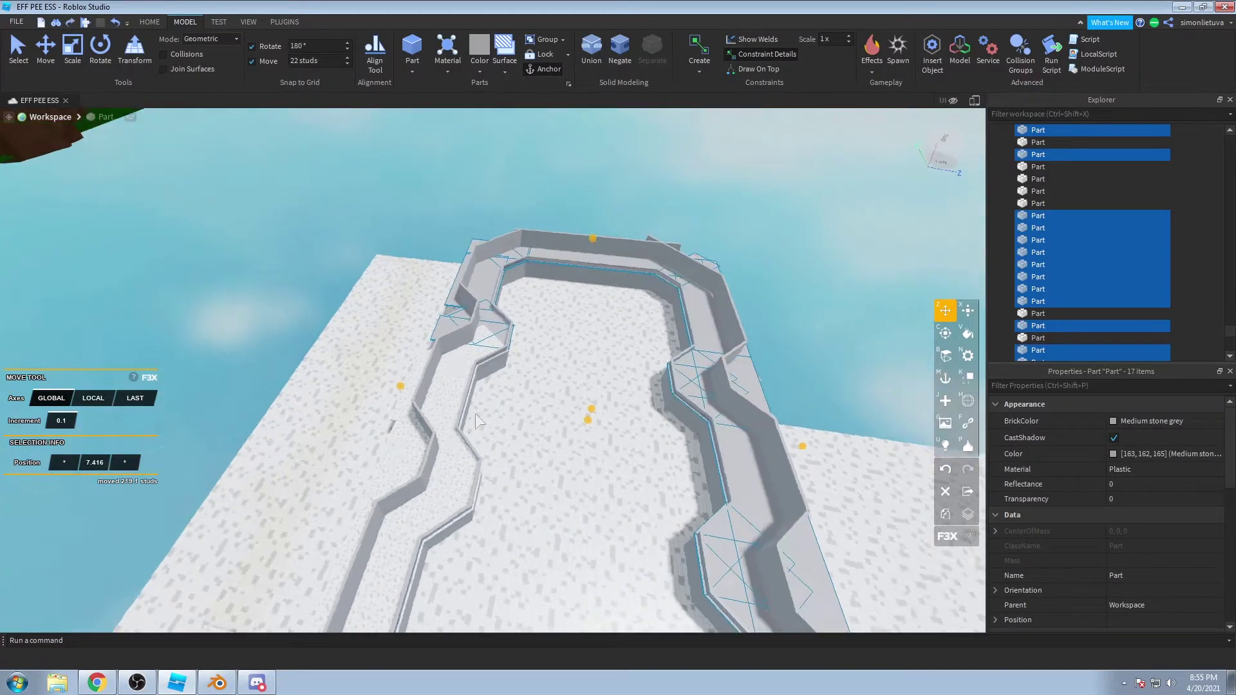
Step: Switch to the Discord group call and turn on the camera
{"action": "right_click_drag", "start_coordinate": [475, 414], "coordinate": [475, 414]}
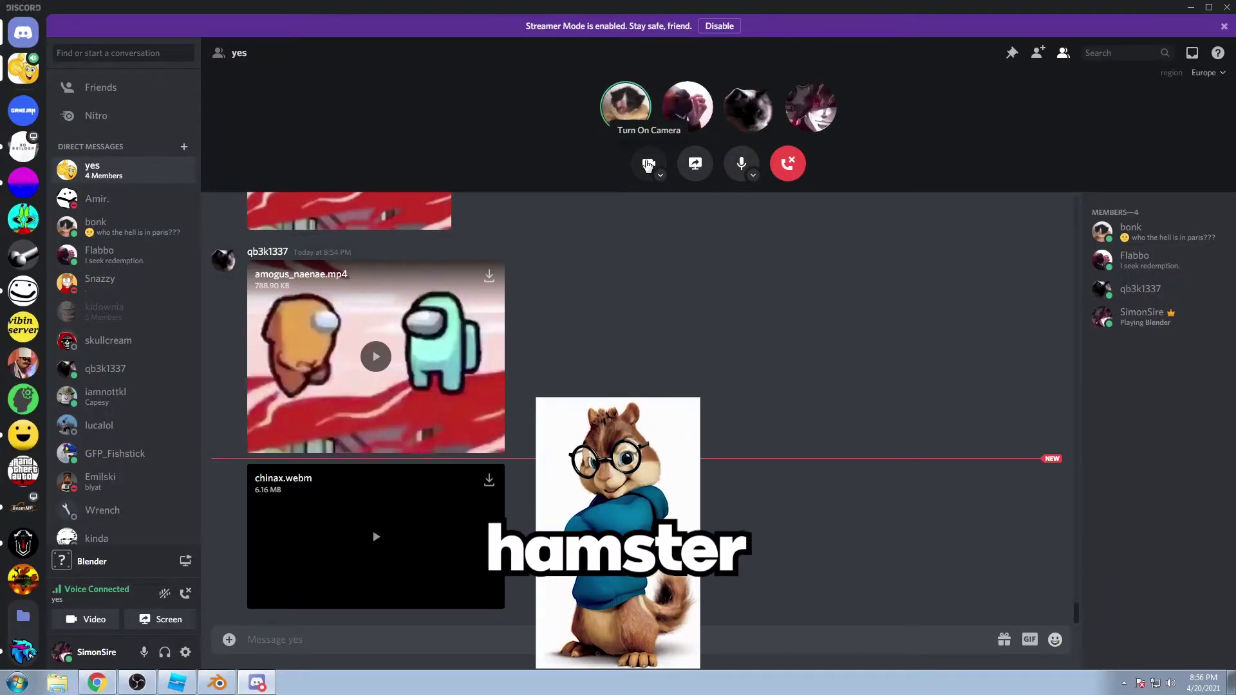
{"action": "left_click", "coordinate": [648, 164]}
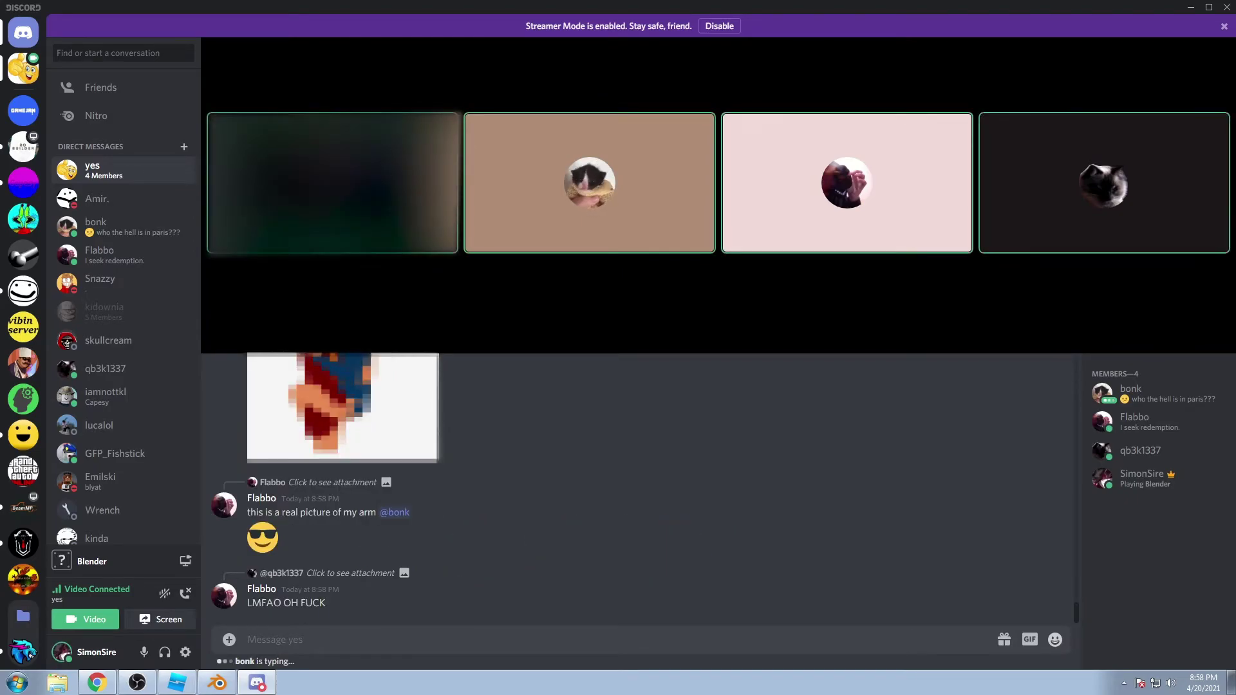
Step: Look through the recent messages and images in the Discord group chat
{"action": "scroll", "coordinate": [605, 500], "scroll_direction": "up", "scroll_amount": 3}
{"action": "scroll", "coordinate": [602, 499], "scroll_direction": "down", "scroll_amount": 1}
{"action": "scroll", "coordinate": [602, 499], "scroll_direction": "up", "scroll_amount": 4}
{"action": "scroll", "coordinate": [600, 514], "scroll_direction": "down", "scroll_amount": 7}
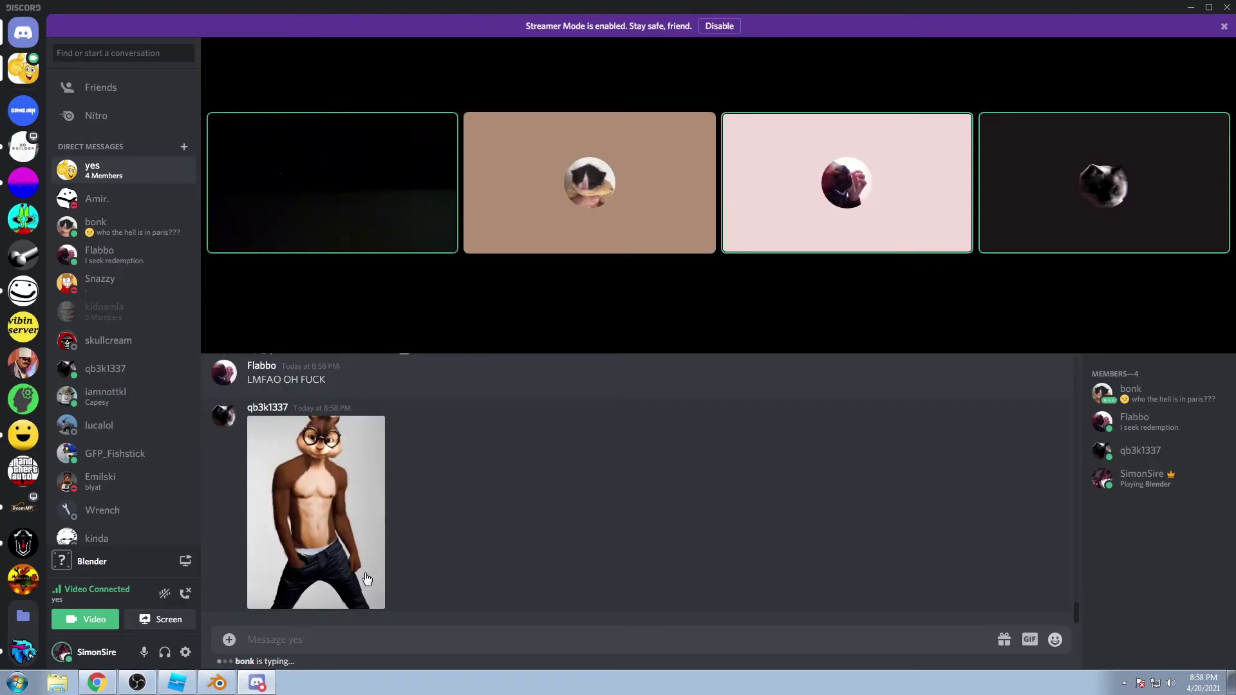